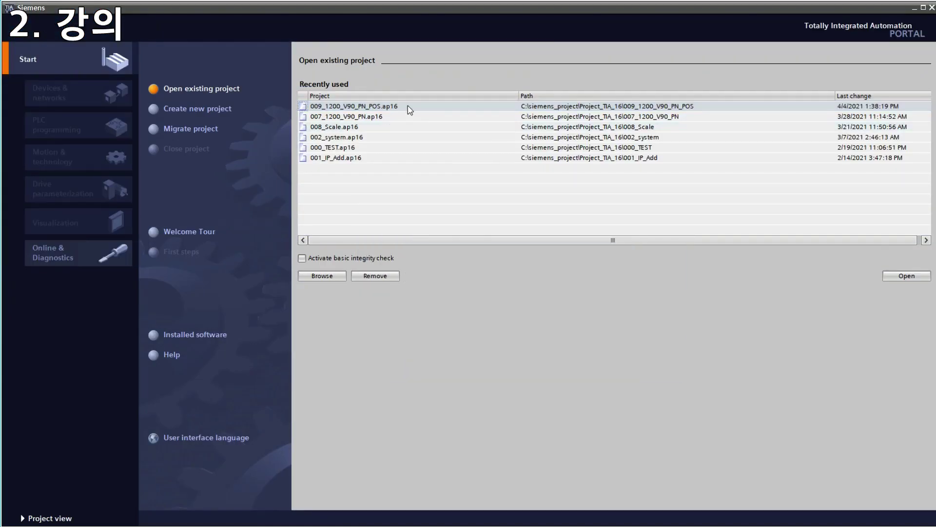
Open the recent project 009_1200_V90_PN_POS in the project view and go online with PLC_1.
double_click(408, 105)
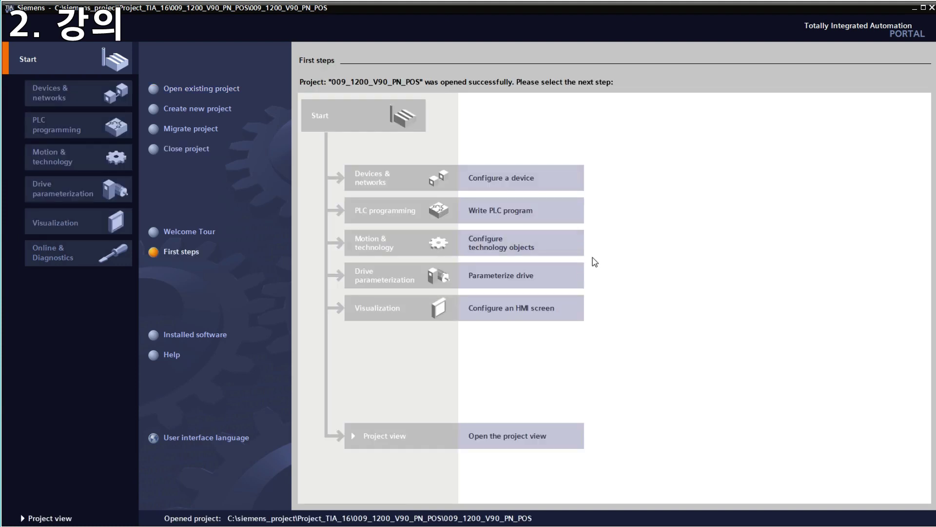
left_click(68, 520)
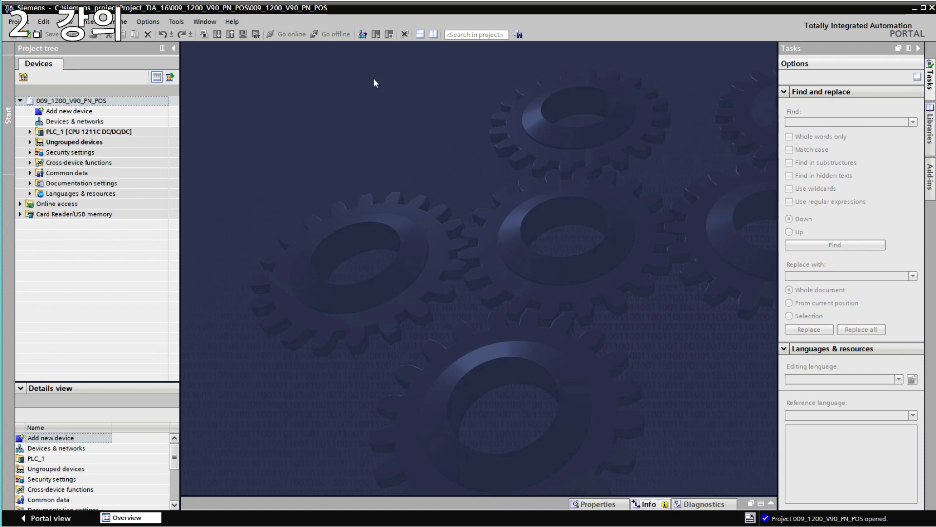
left_click(106, 129)
left_click(106, 129)
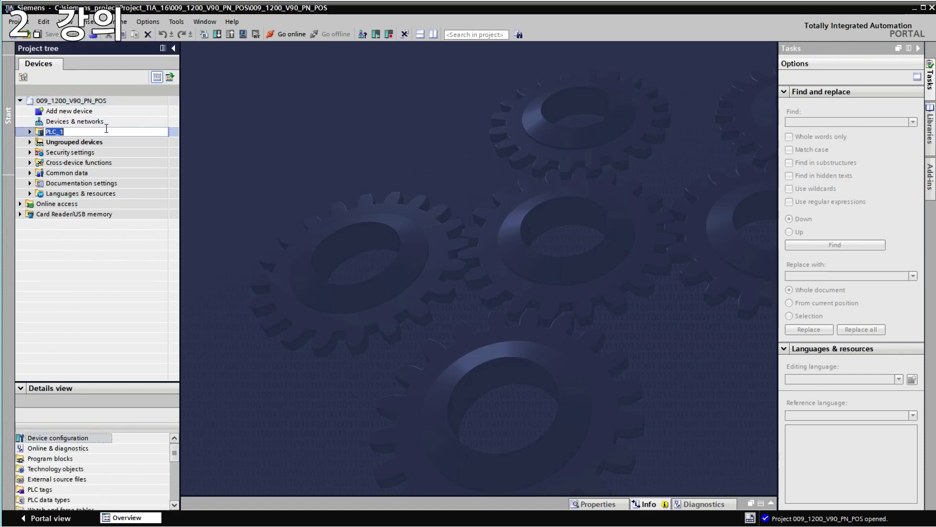
left_click(30, 131)
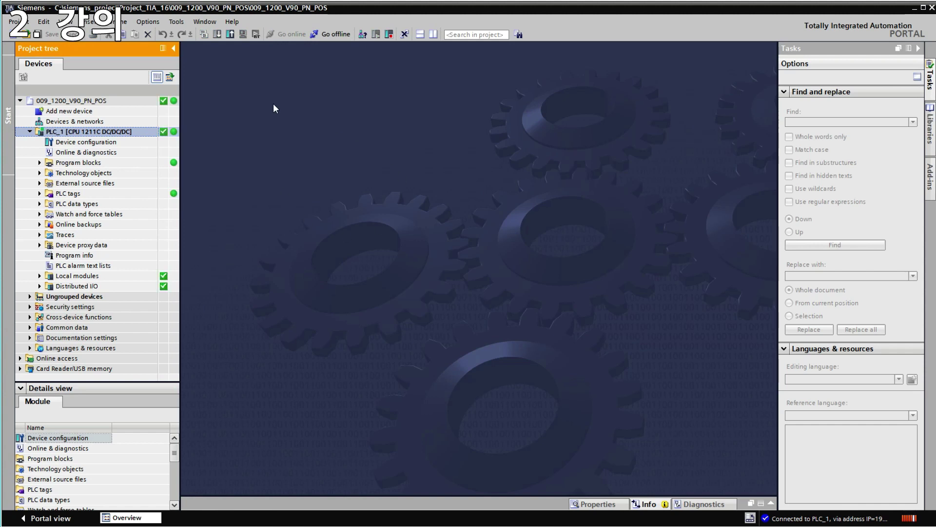
Open the Main [OB1] program block of PLC_1 and briefly monitor its networks online down to Network 10.
double_click(118, 163)
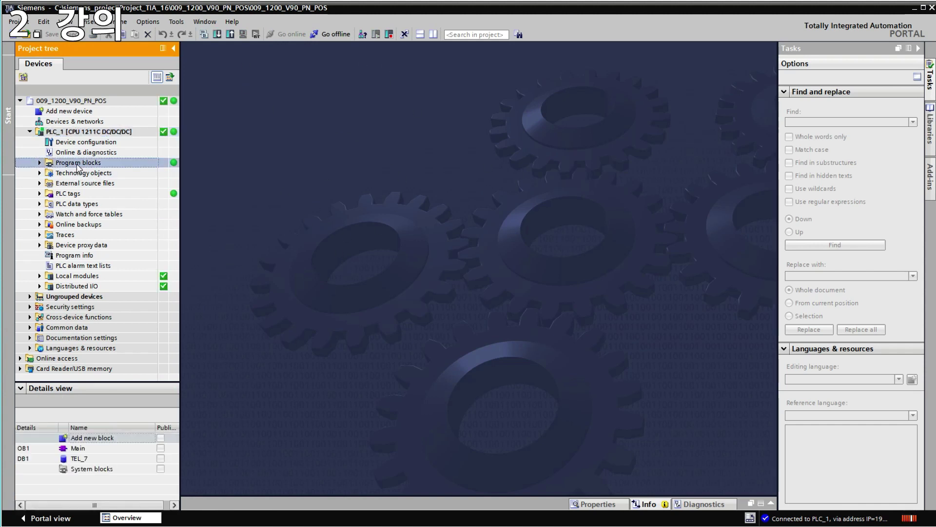
double_click(118, 184)
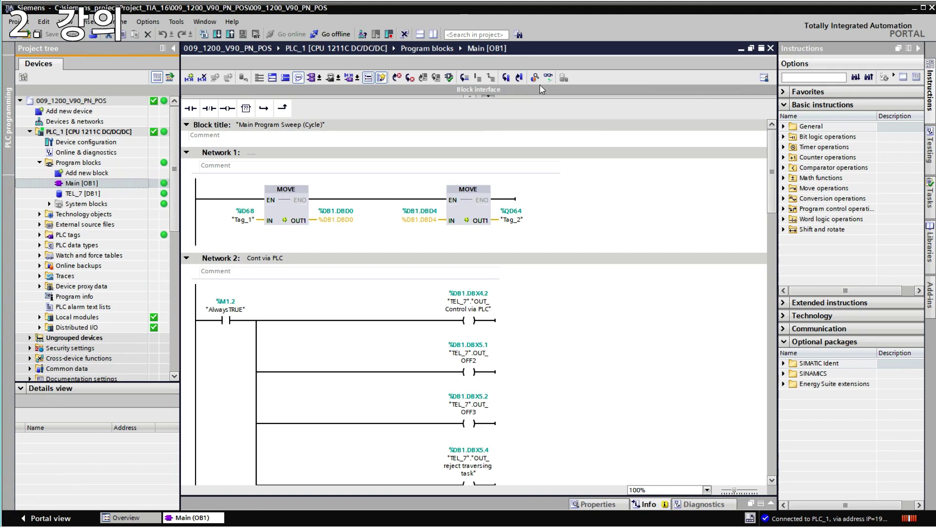
left_click(548, 77)
scroll(607, 323, "down", 3)
scroll(607, 323, "down", 10)
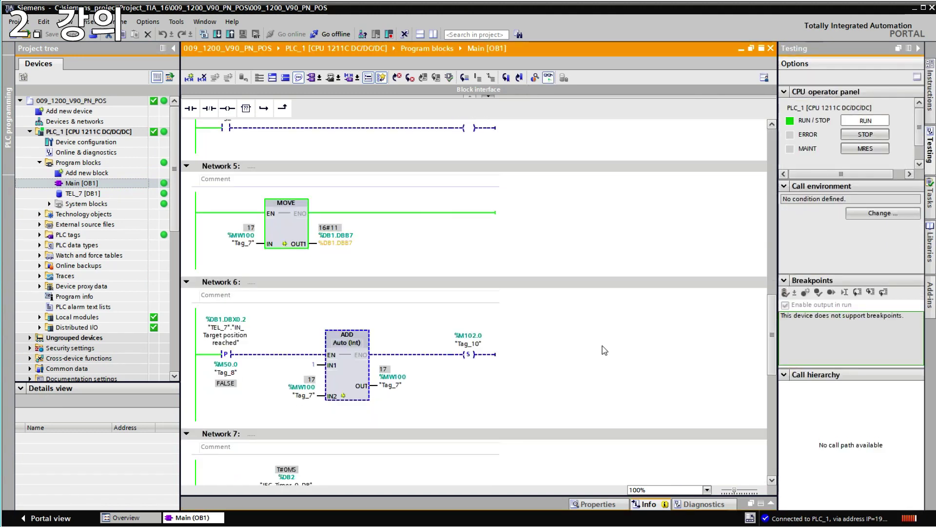
scroll(605, 350, "down", 10)
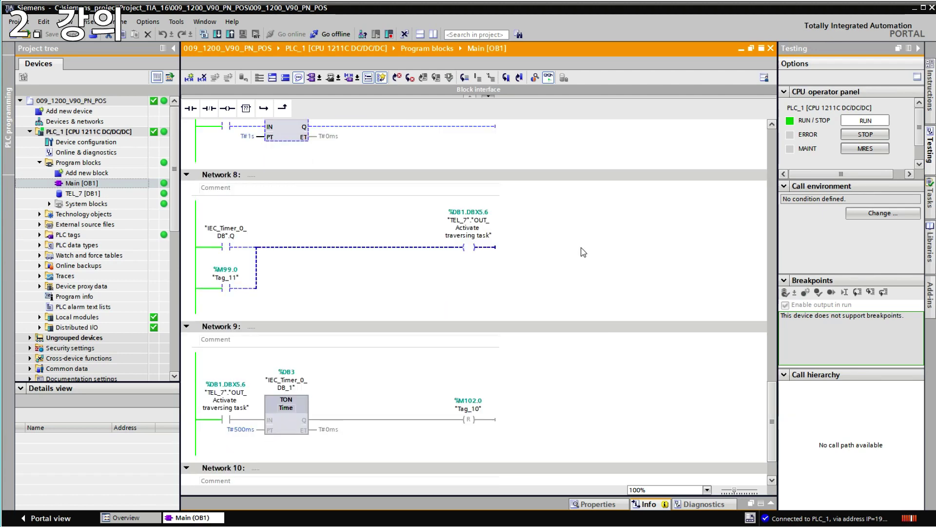
scroll(583, 251, "down", 2)
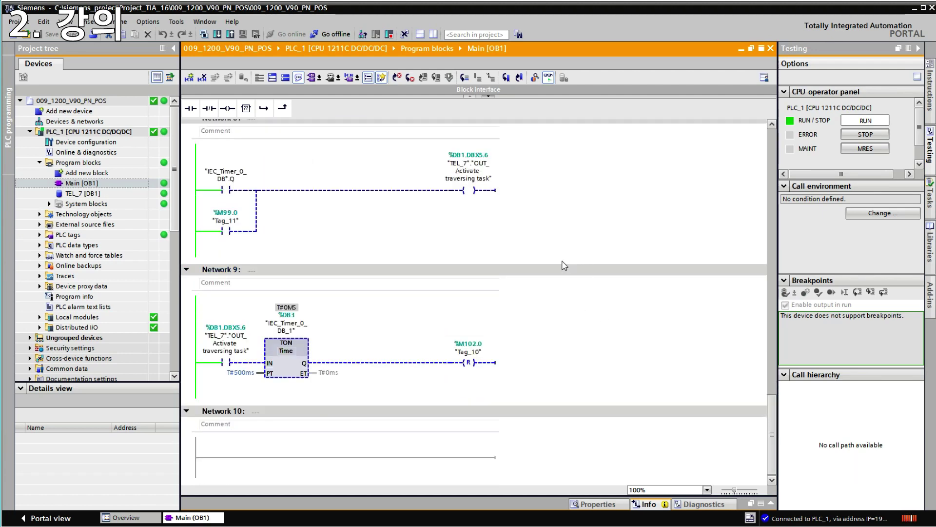
left_click(548, 77)
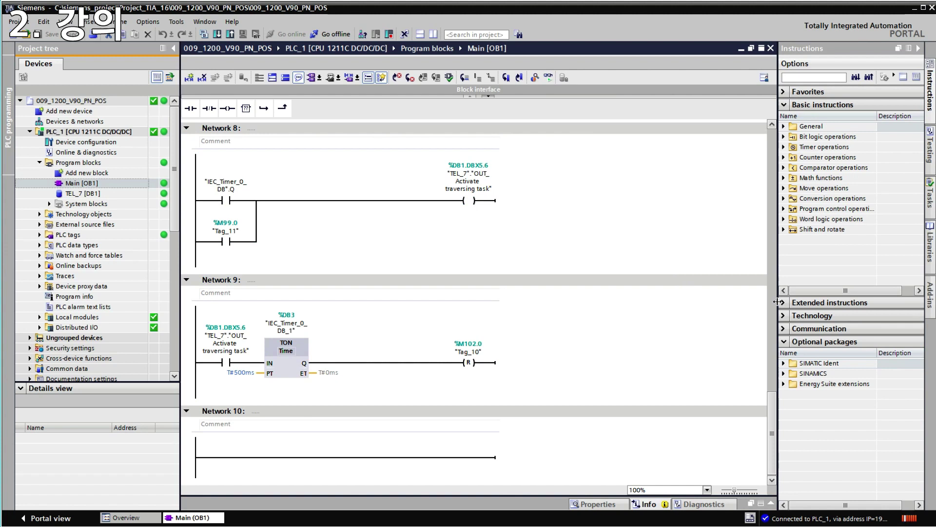
Expand the SINAMICS folder of the optional package instructions.
left_click(784, 341)
left_click(791, 466)
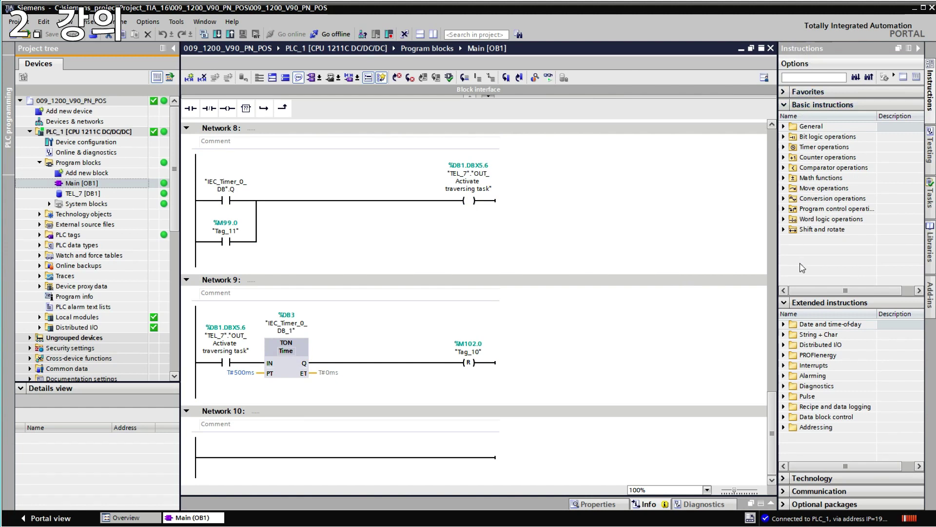
left_click(803, 505)
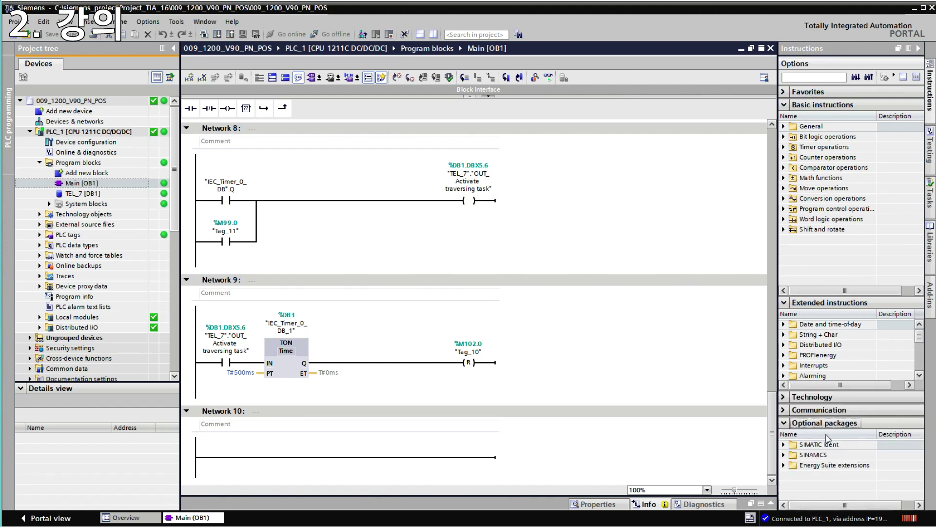
left_click(823, 459)
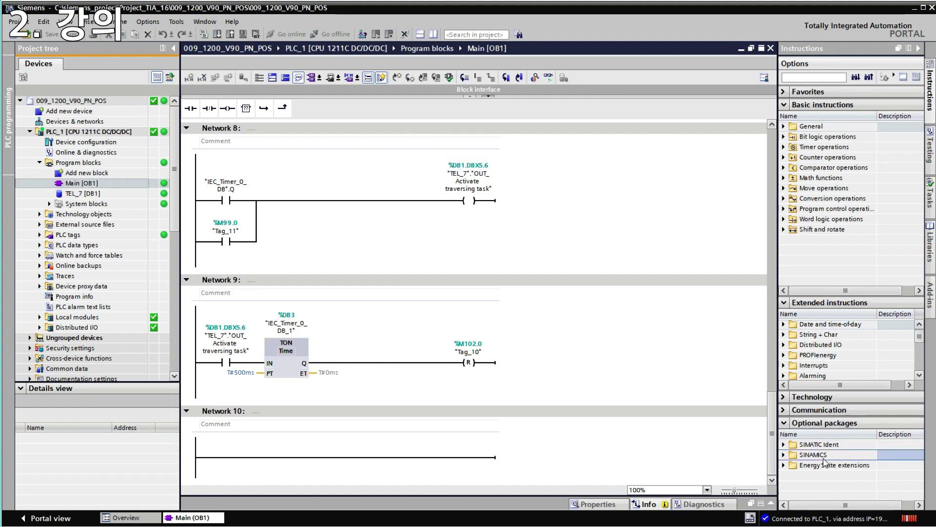
left_click(816, 445)
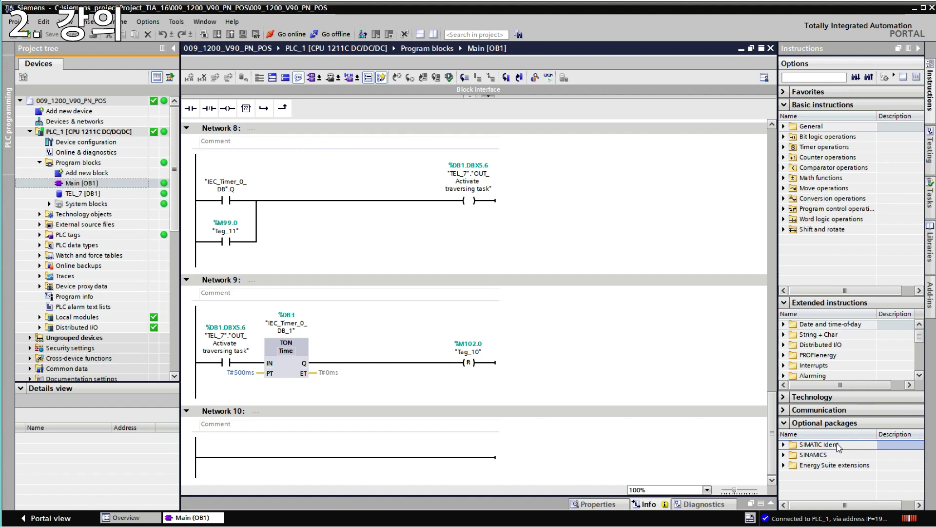
left_click(830, 456)
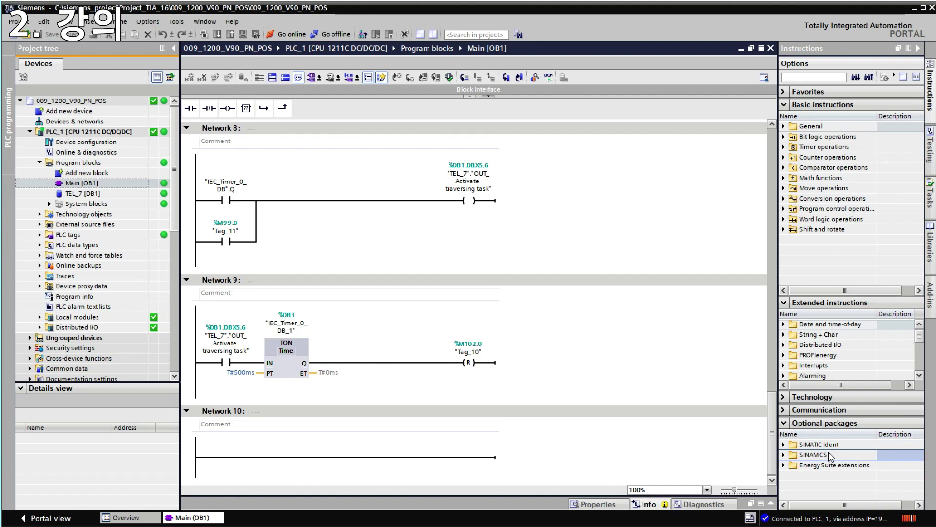
left_click(783, 455)
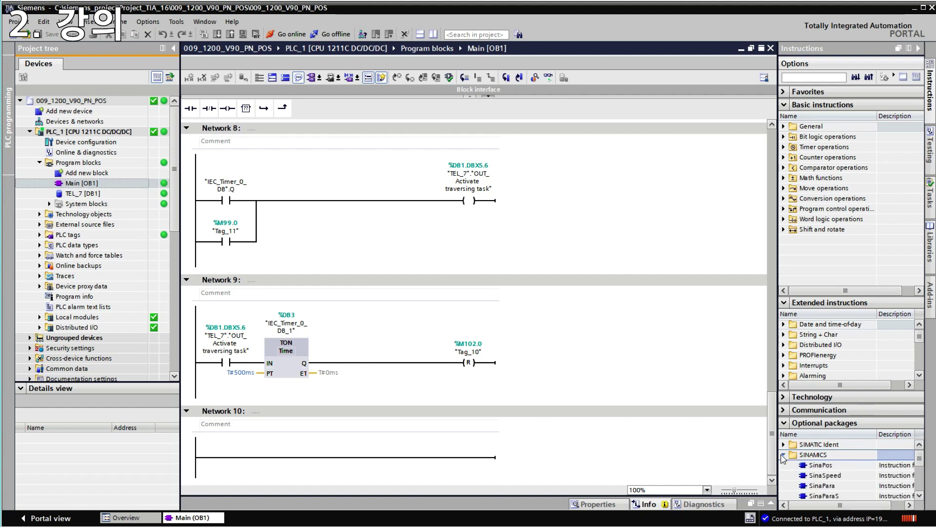
Review the descriptions of the SINAMICS instructions, including SinaPos, SinaSpeed and SinaPara.
left_click(838, 487)
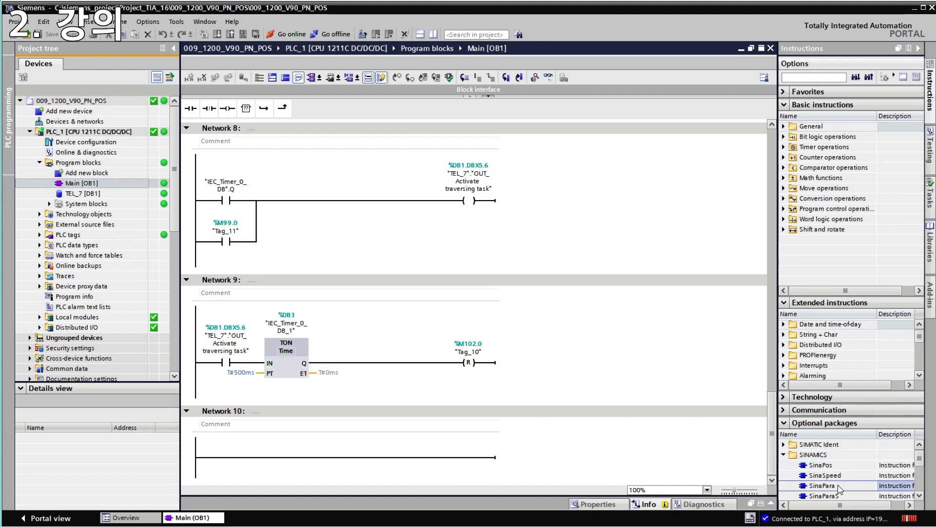
scroll(838, 487, "down", 1)
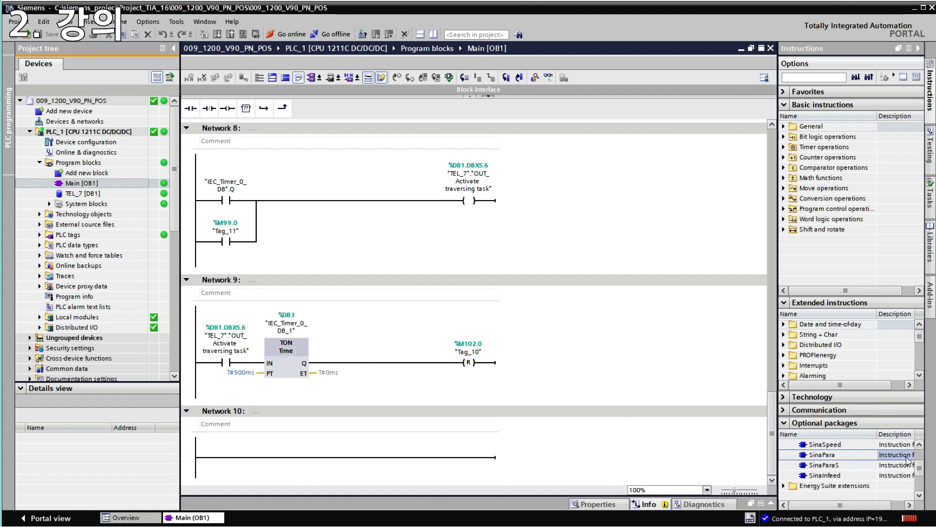
left_click(919, 444)
left_click(839, 444)
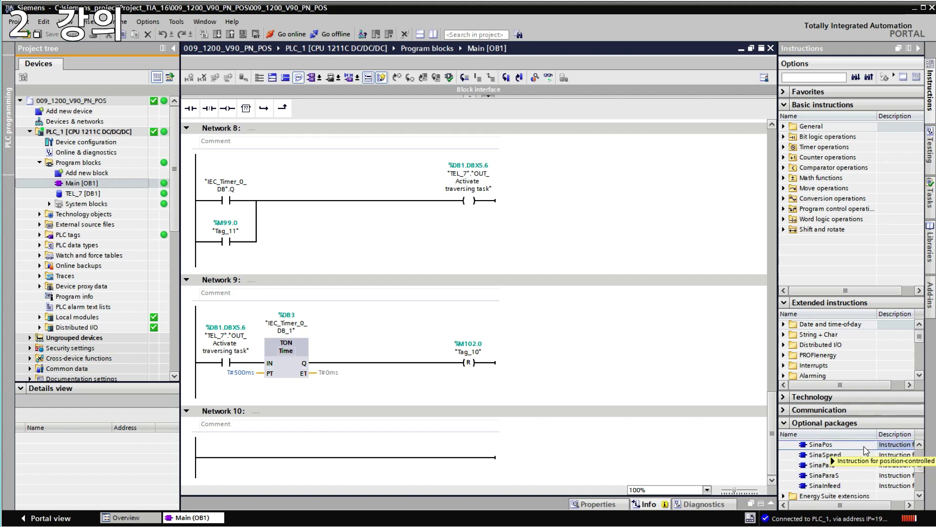
left_click(834, 456)
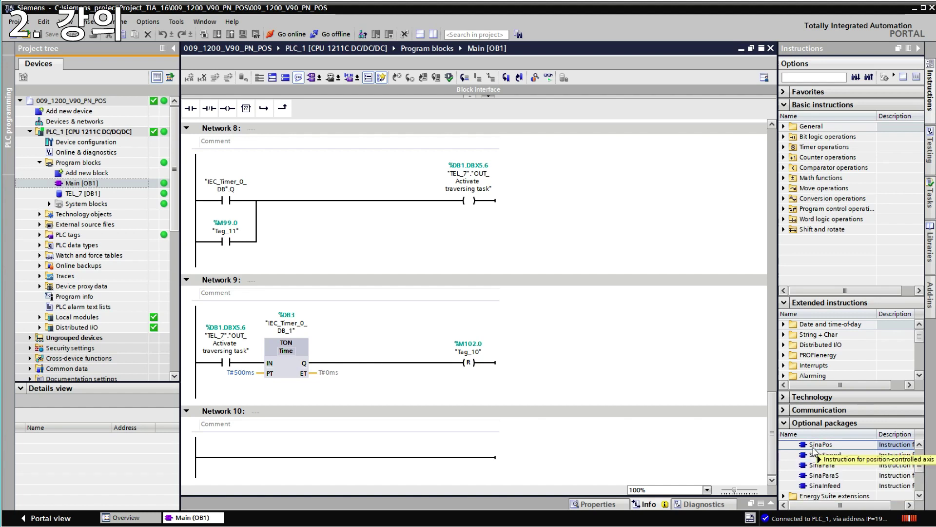
left_click(842, 455)
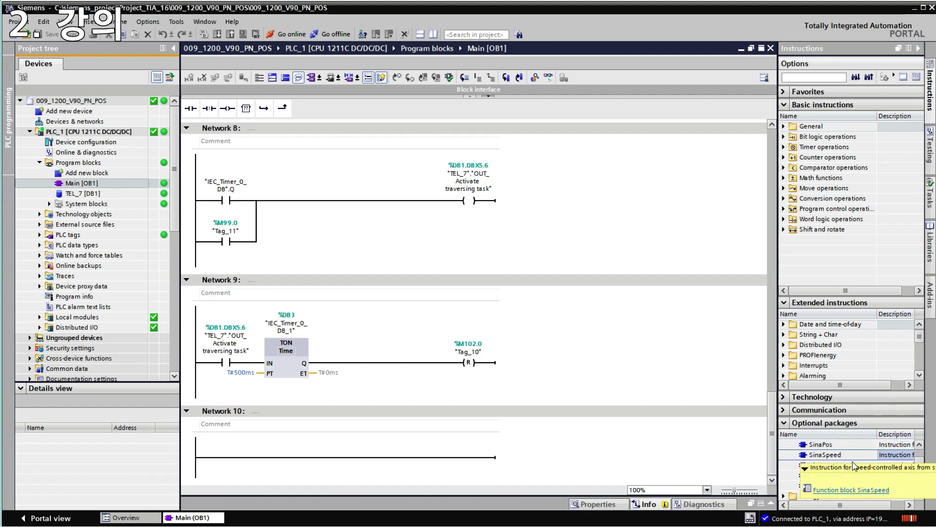
left_click(851, 475)
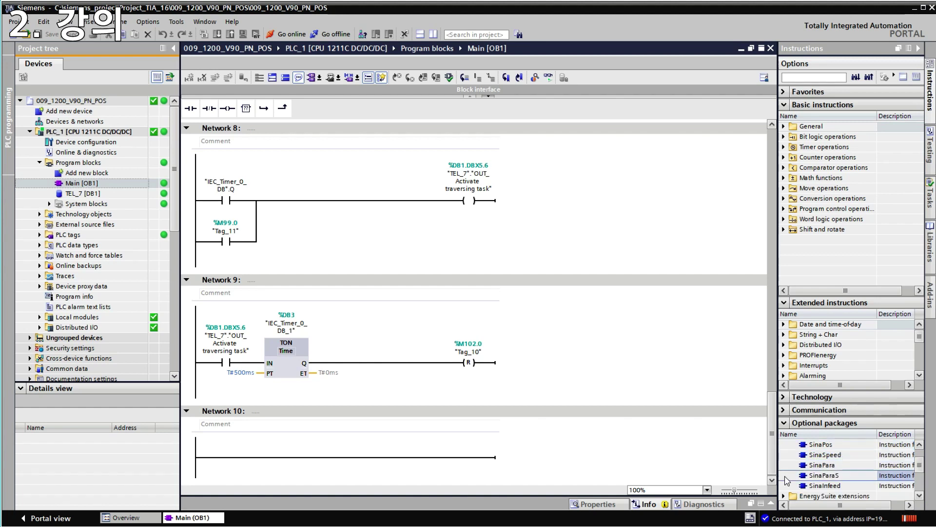
left_click(851, 466)
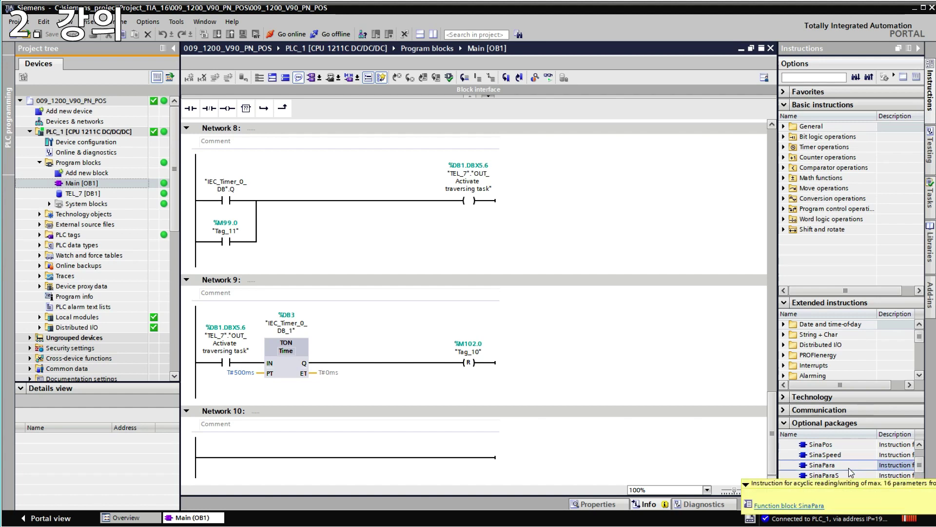
Insert a SinaPara instruction in Network 10 with an automatically numbered single-instance data block named SinaPara_DB.
left_click_drag(831, 454, 349, 456)
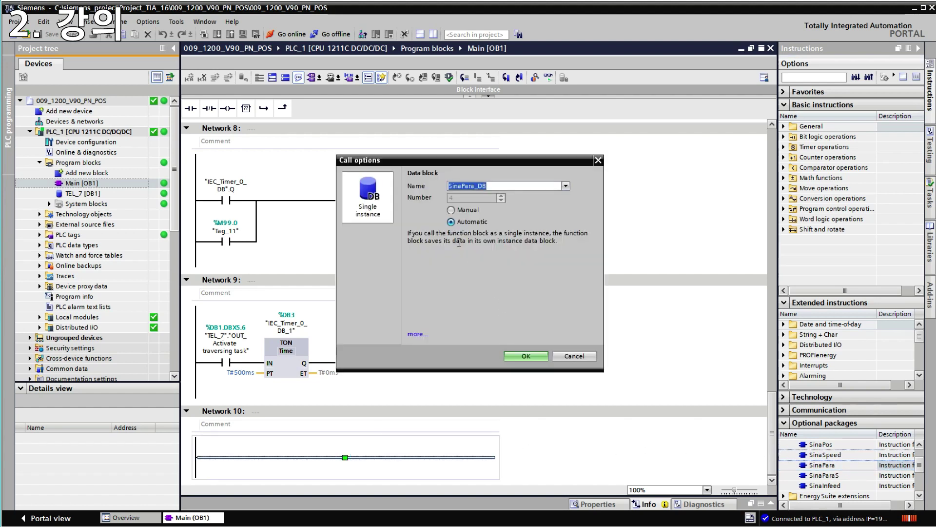
left_click(525, 355)
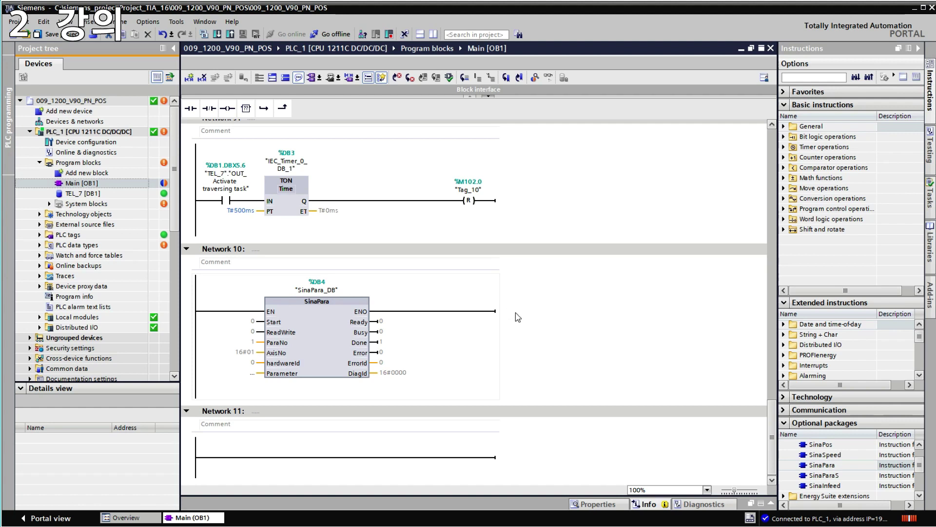
left_click(304, 292)
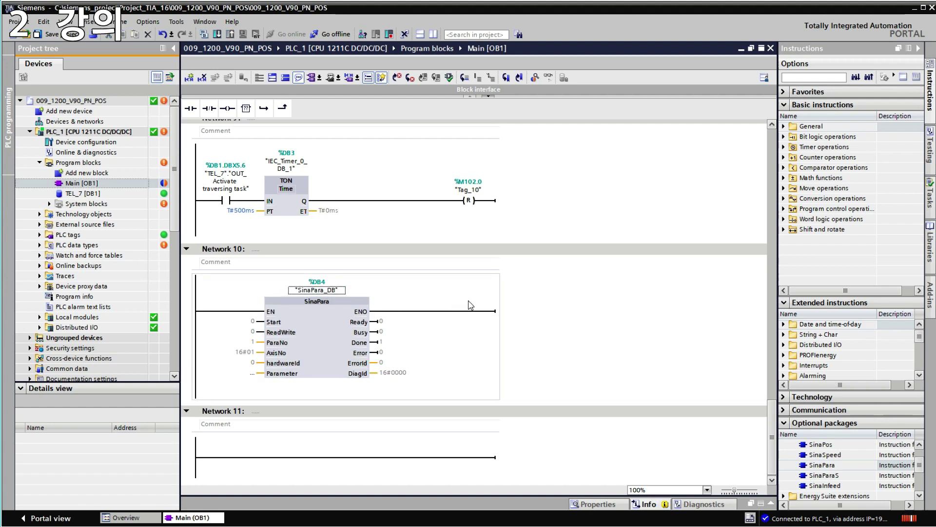
left_click(543, 298)
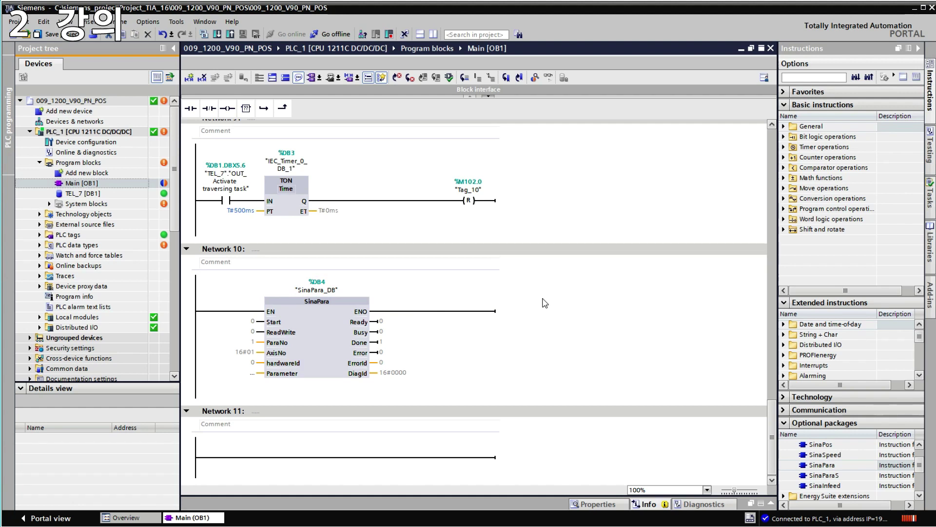
Examine the input and output parameters of the SinaPara block in Network 10 at an enlarged view.
left_click(307, 344)
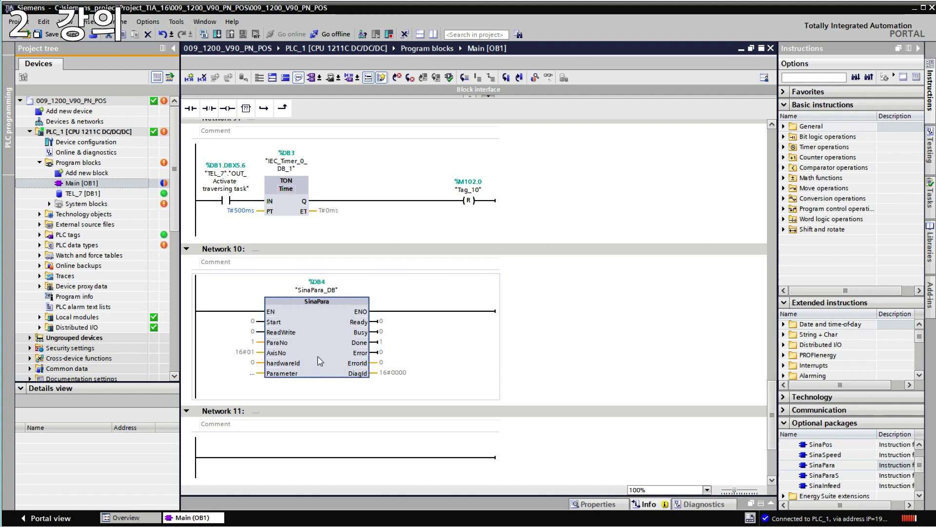
scroll(322, 362, "up", 1)
scroll(320, 361, "up", 1)
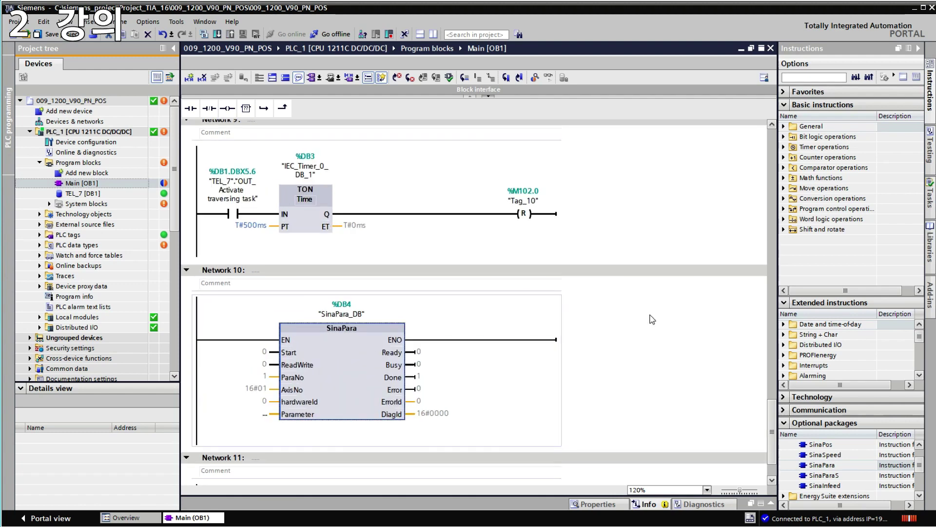
scroll(652, 319, "down", 3)
left_click(653, 302)
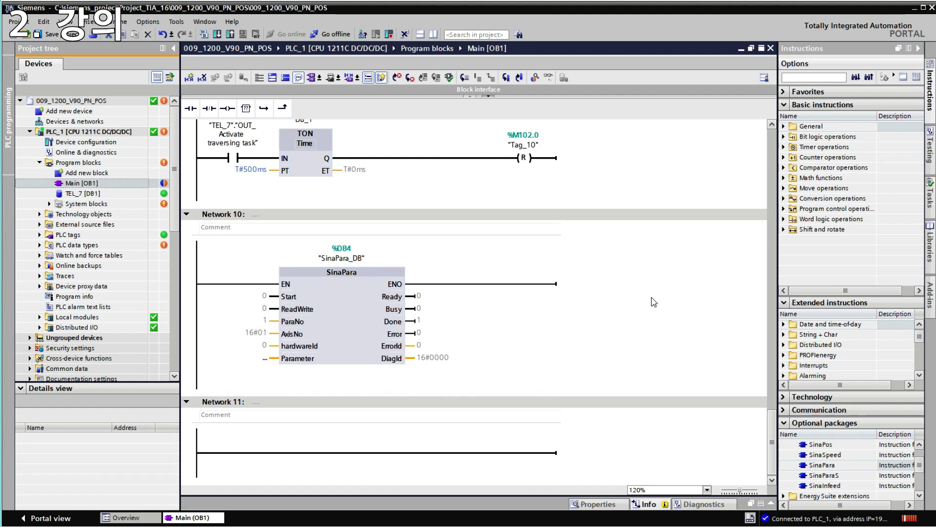
left_click(379, 323)
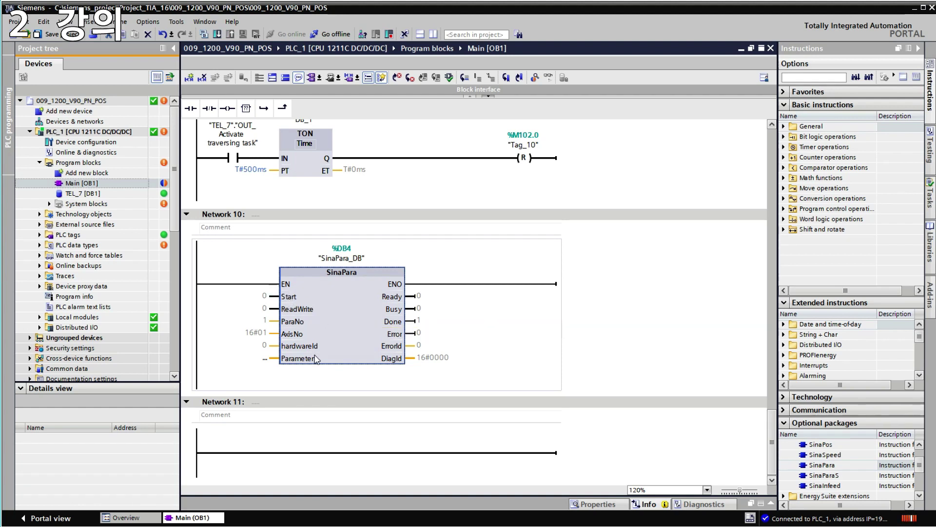
left_click(293, 322)
left_click(299, 338)
left_click(394, 296)
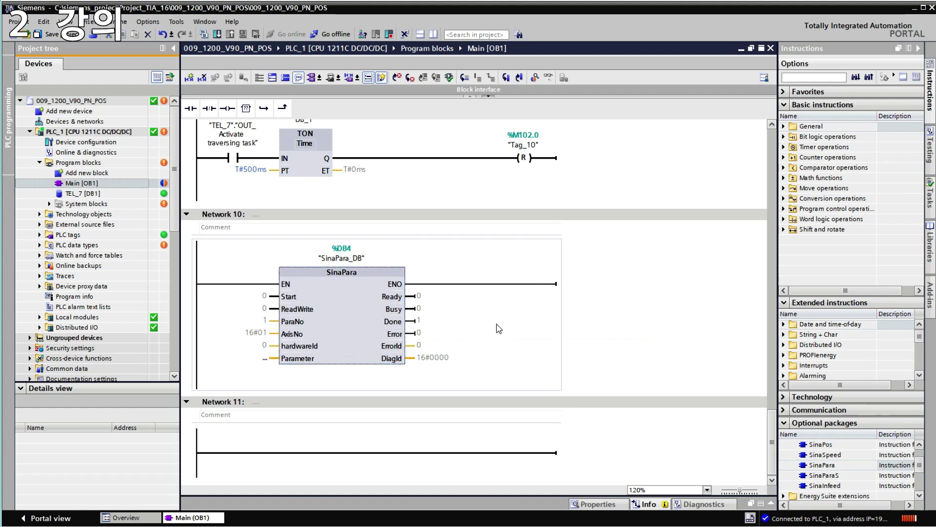
left_click(389, 321)
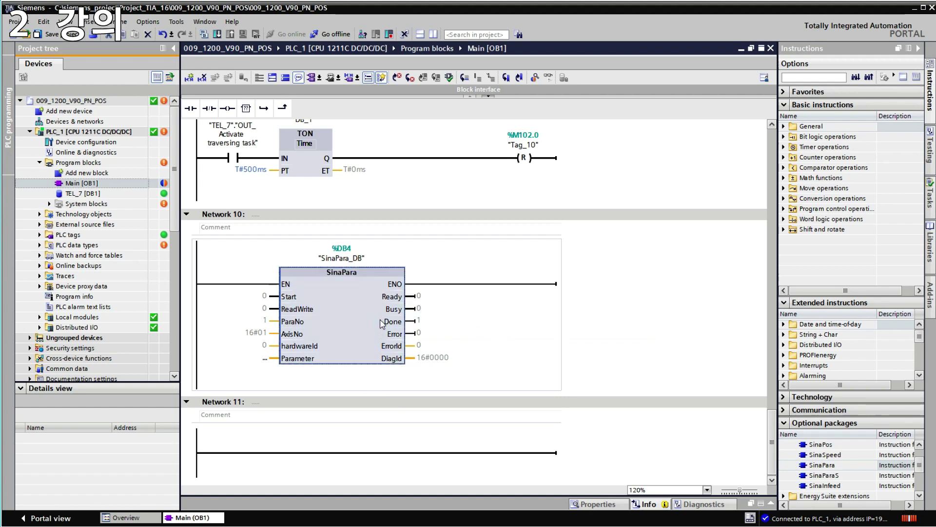
left_click(505, 386)
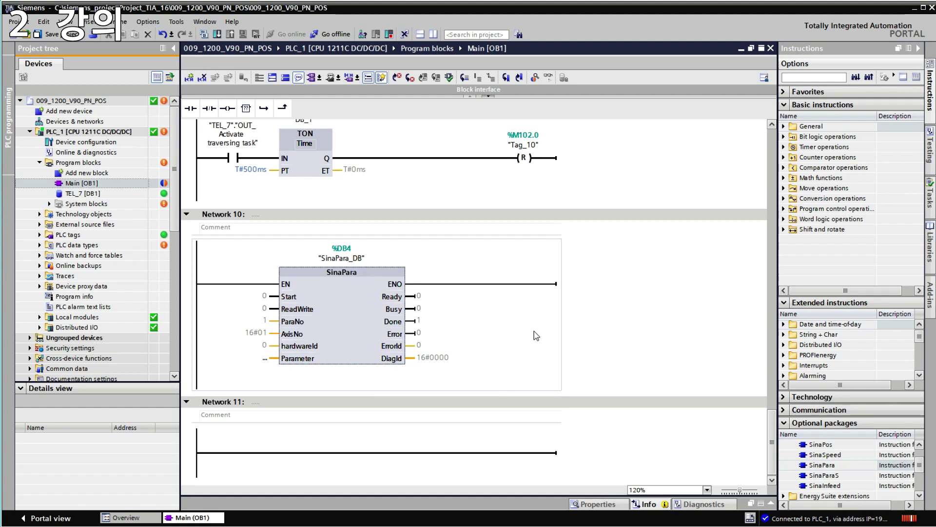
left_click(258, 296)
left_click(256, 323)
left_click(253, 345)
left_click(324, 315)
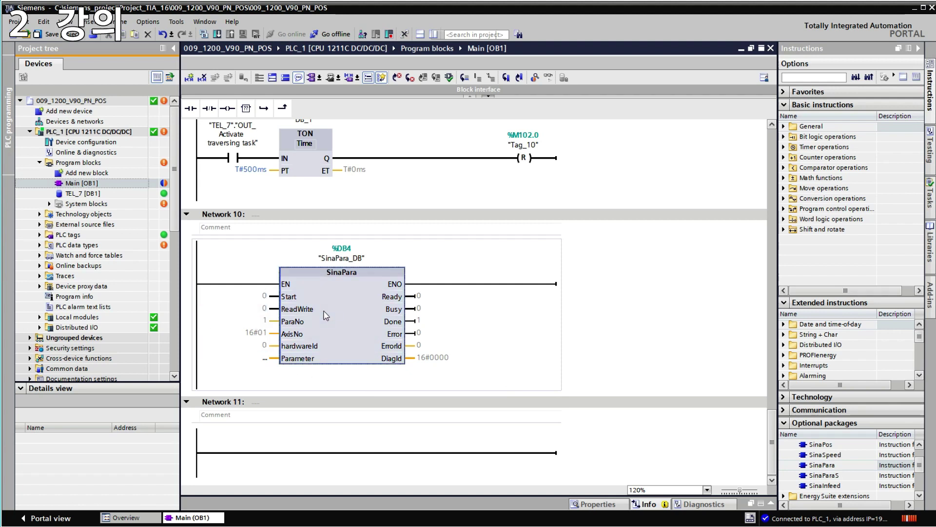
left_click(559, 340)
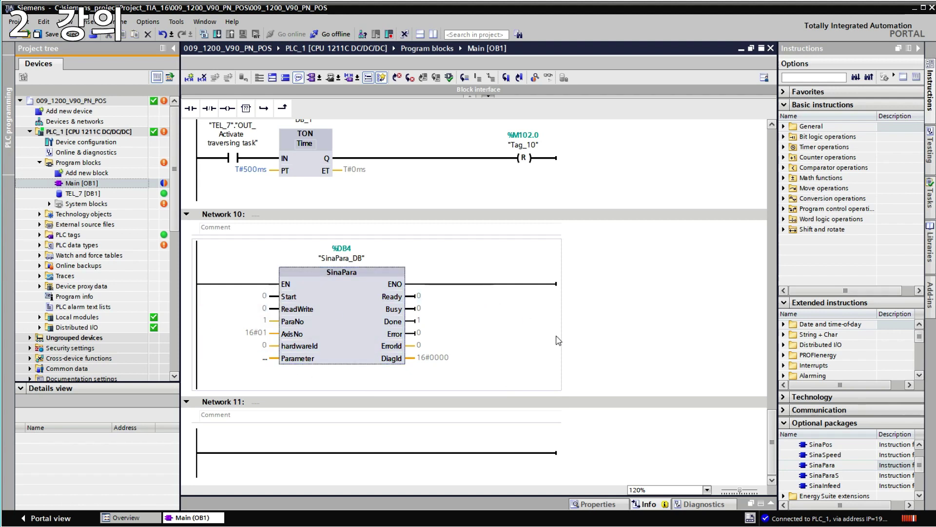
left_click(385, 342)
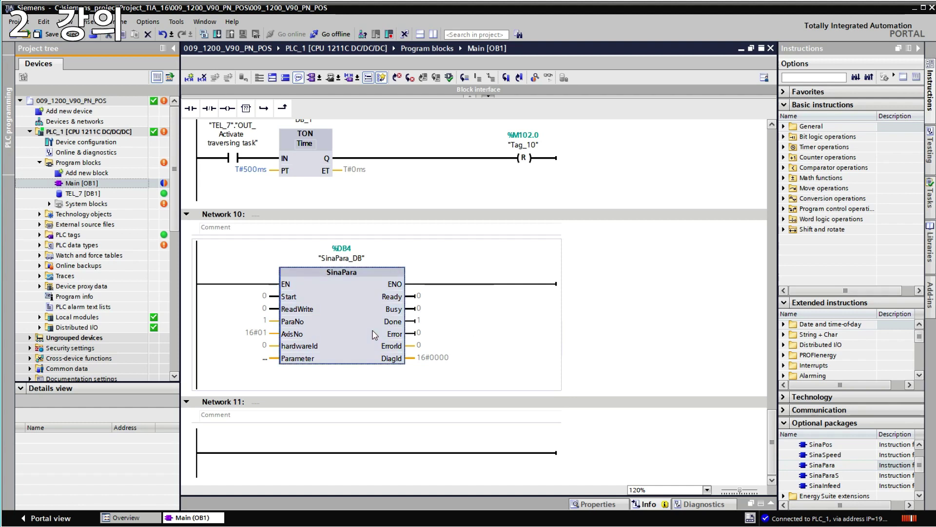
left_click(265, 296)
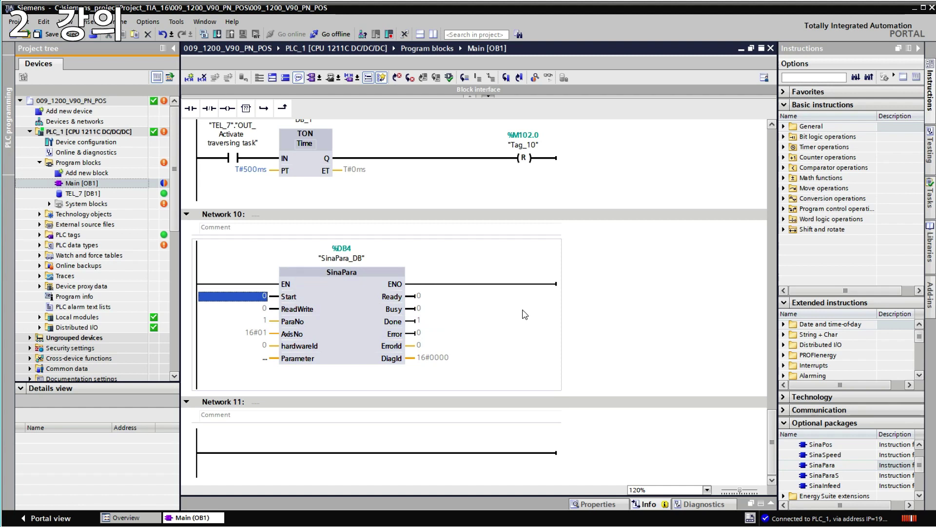
key("shift+F2")
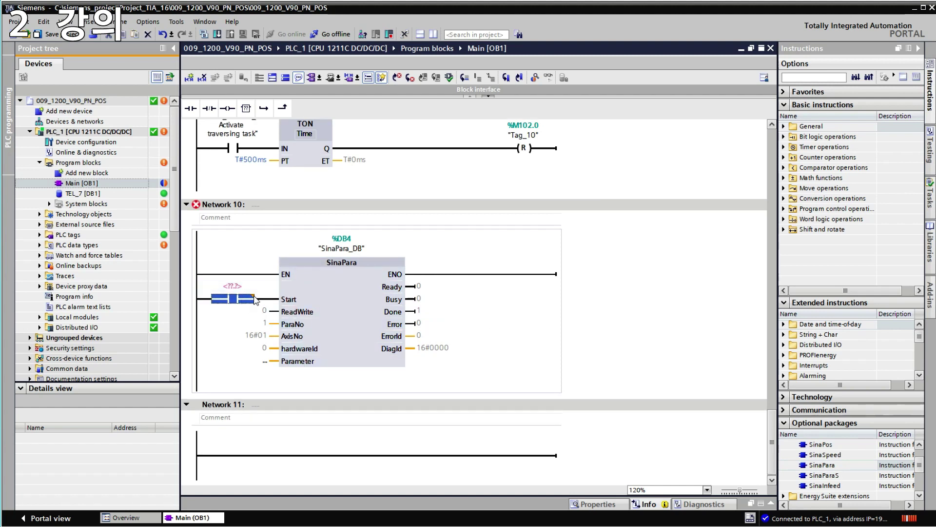
mouse_move(249, 298)
key("Delete")
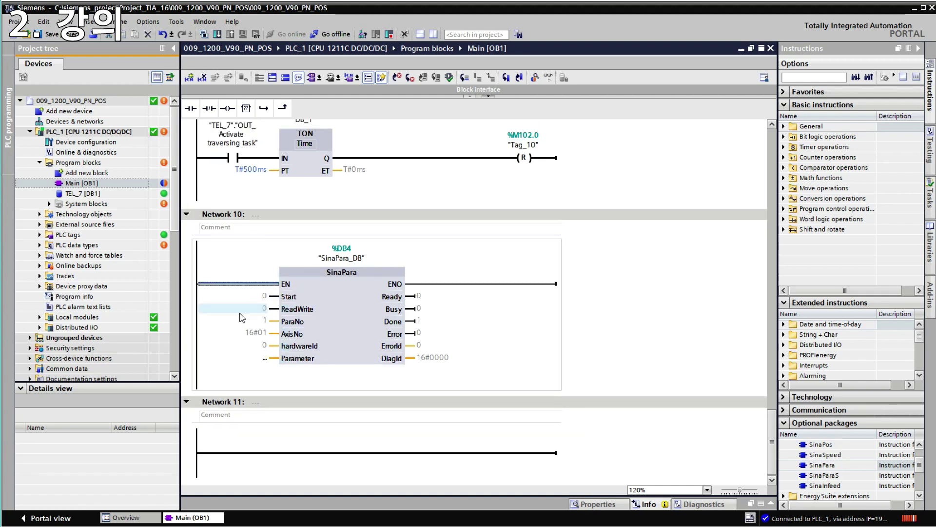
Place a normally open contact on the SinaPara block's Start input in Network 10 and assign it the address M0.5.
left_click_drag(190, 109, 228, 297)
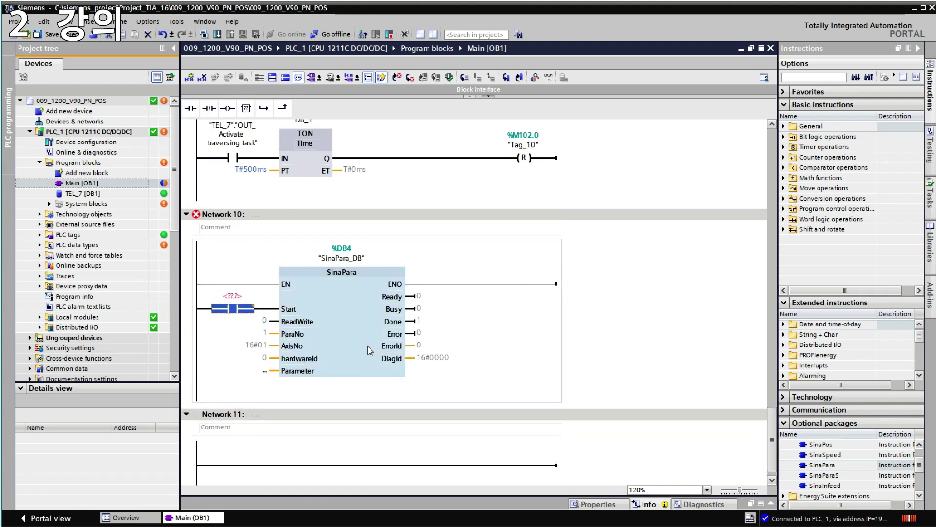
left_click(226, 296)
type("m")
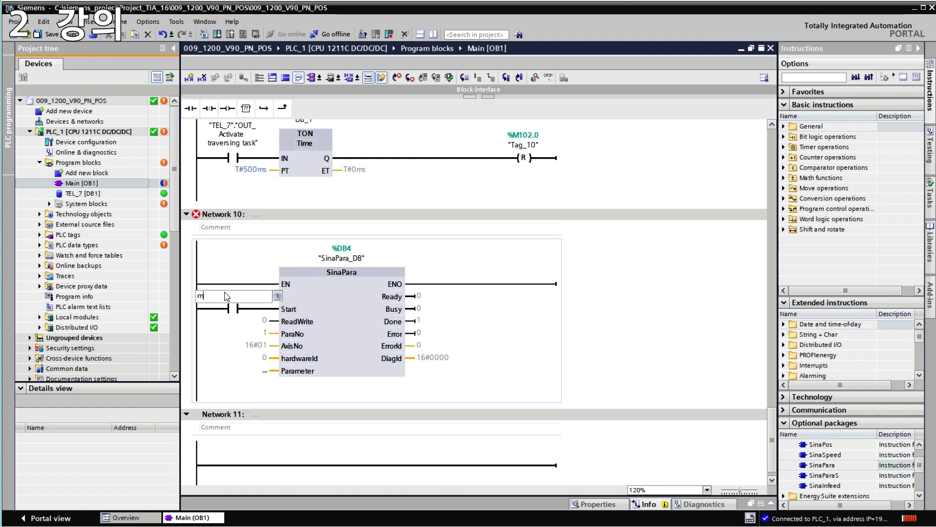
type("1.5")
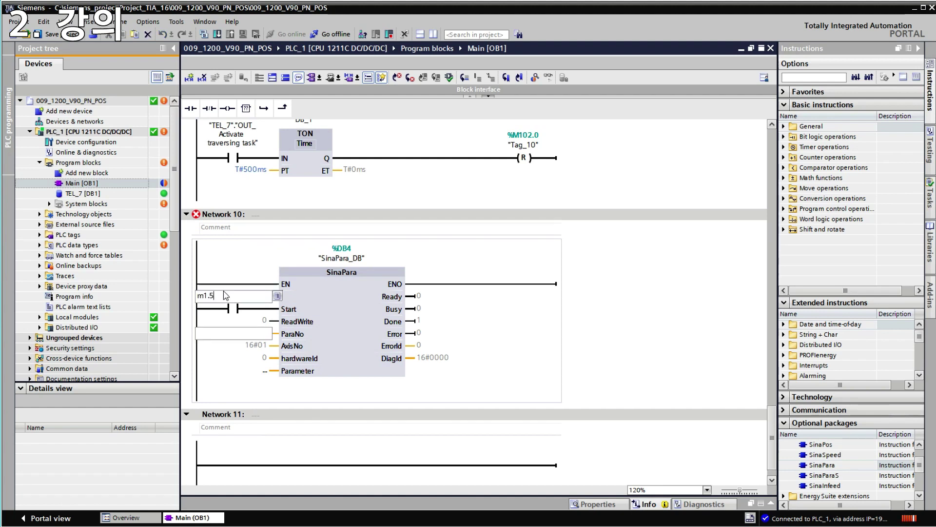
key("Return")
left_click(244, 305)
type("m0.5")
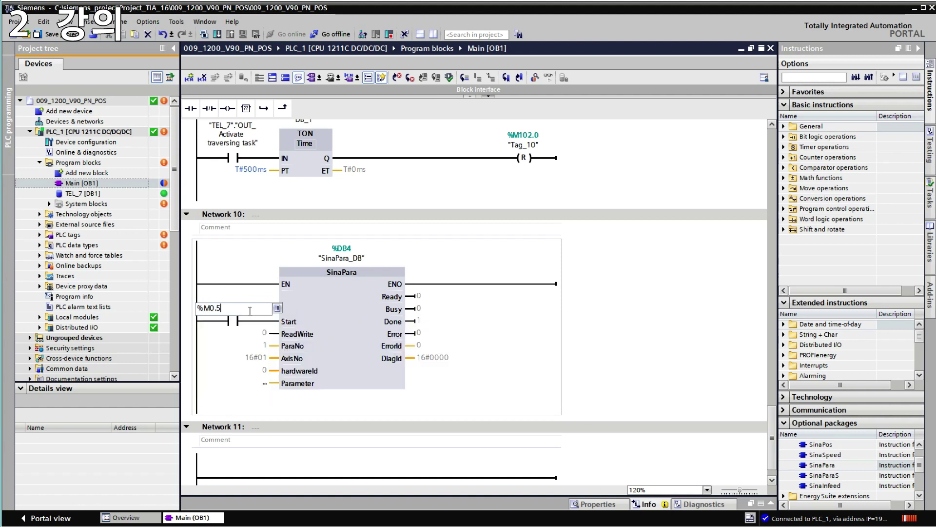
key("Return")
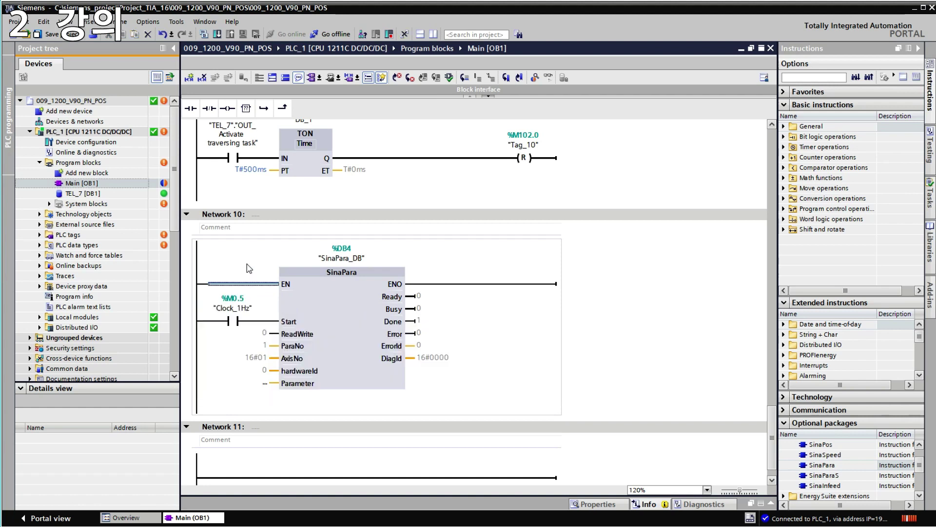
left_click(232, 318)
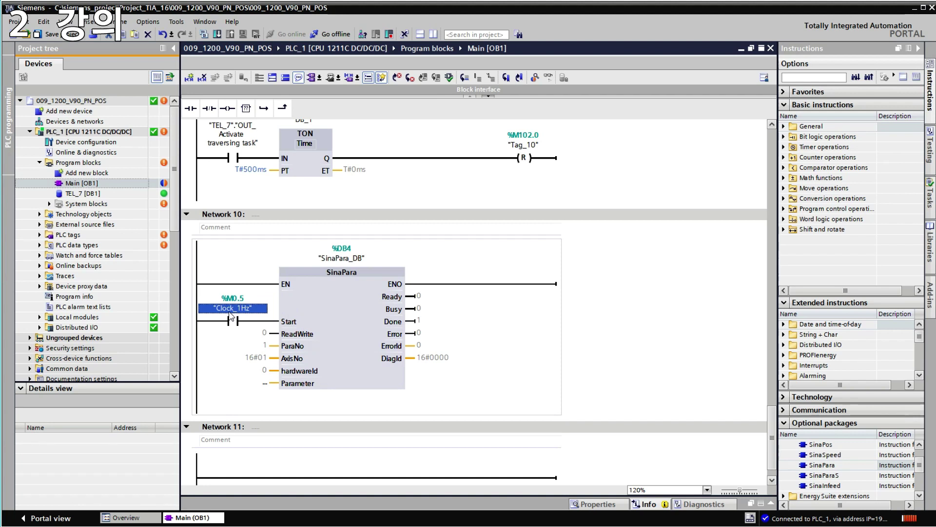
left_click(542, 349)
scroll(244, 317, "down", 1)
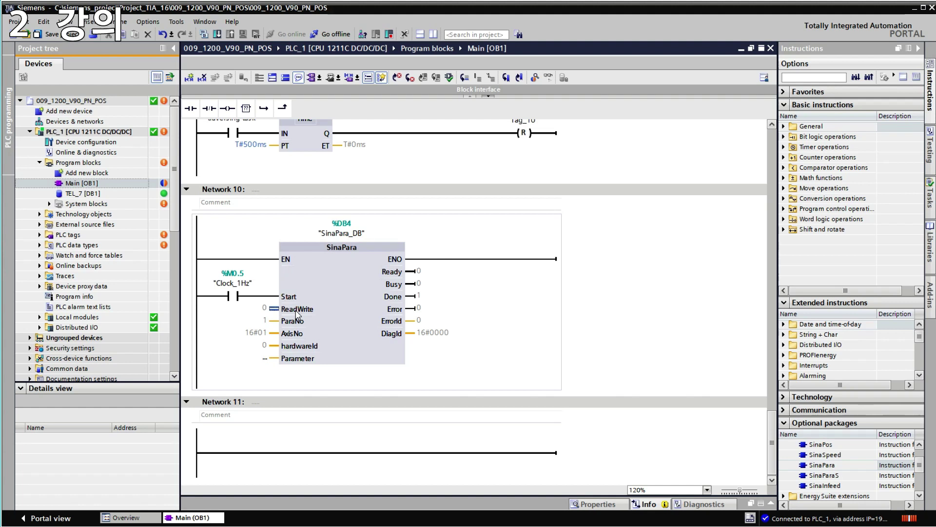
left_click(265, 322)
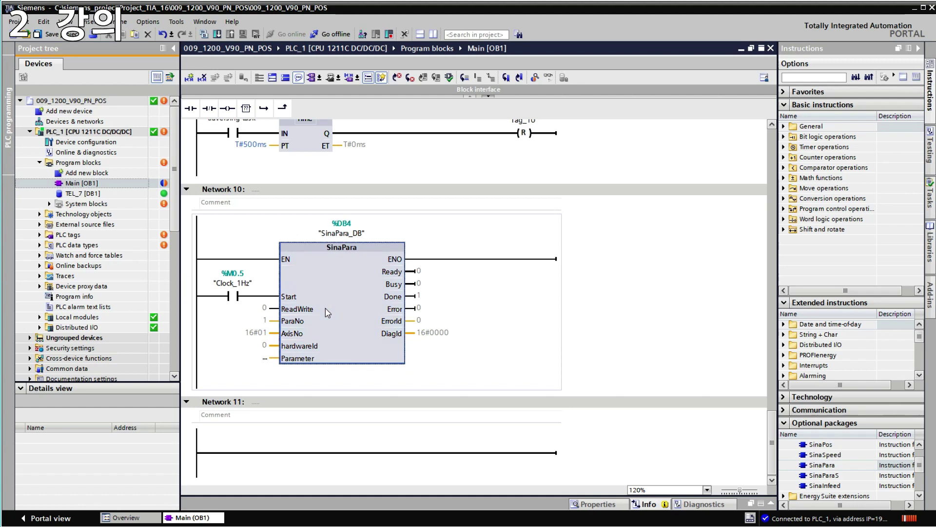
left_click(337, 351)
Set the AxisNo input of the SinaPara block to 2.
left_click(242, 336)
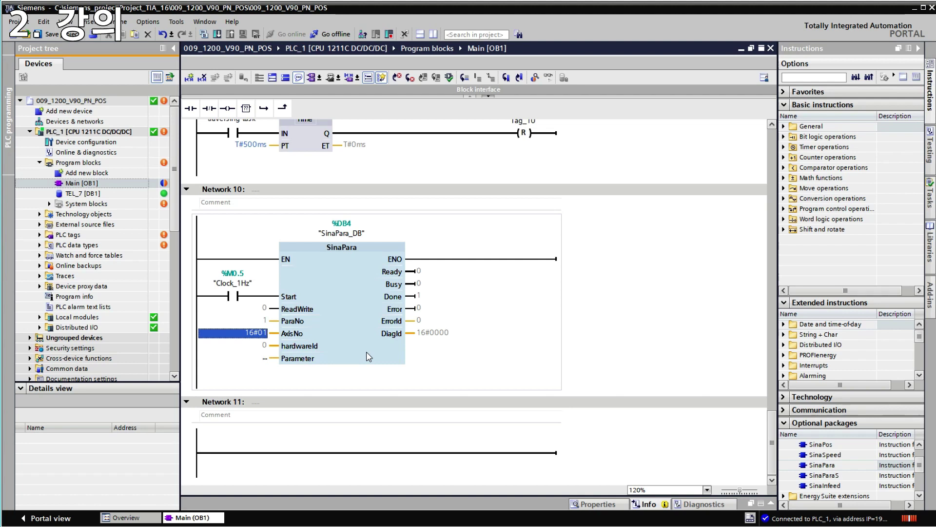
key("Up")
key("Down")
type("2")
key("Return")
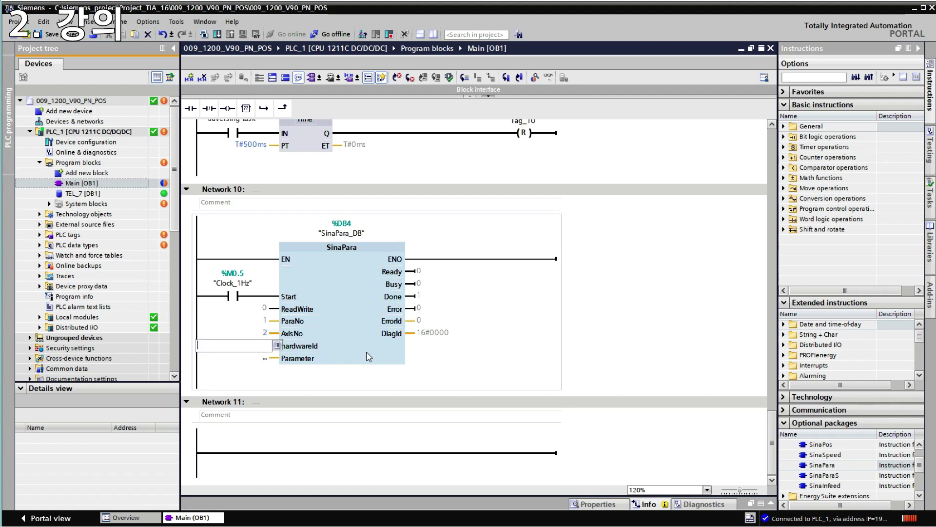
left_click(298, 349)
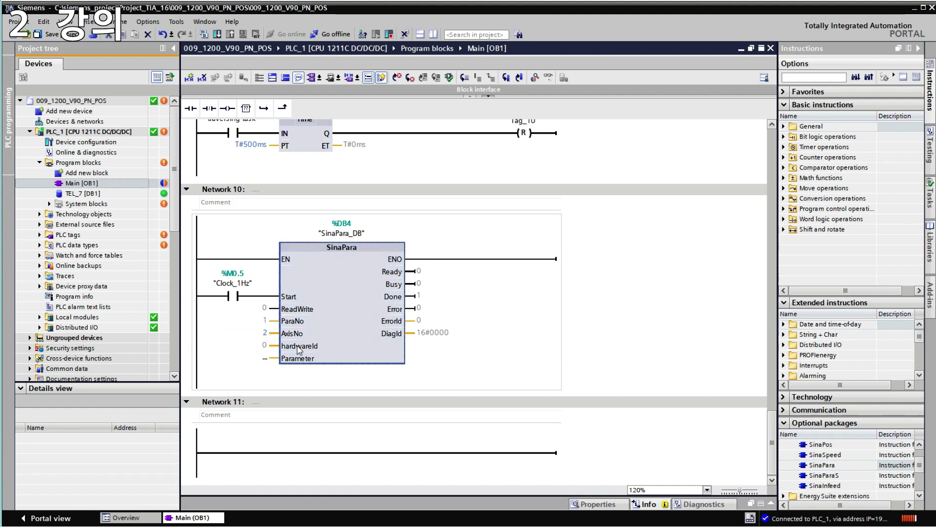
left_click(247, 333)
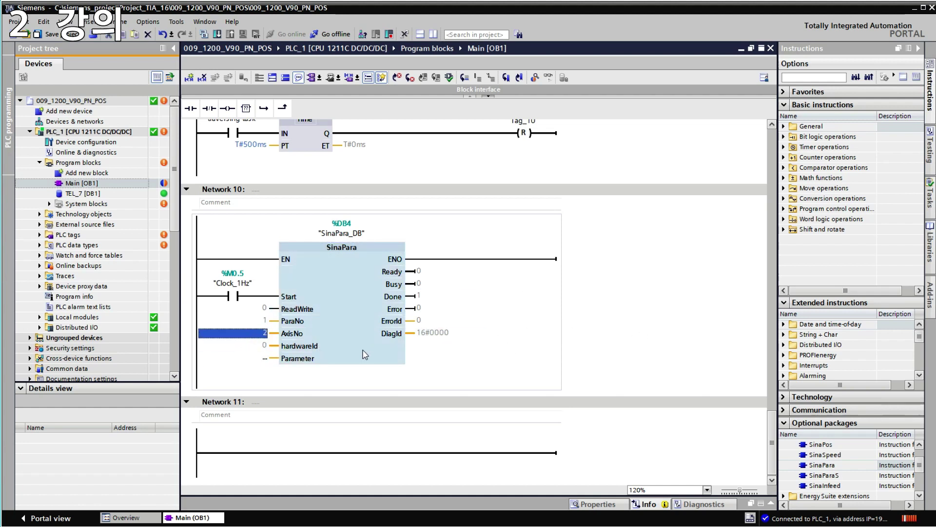
left_click(388, 372)
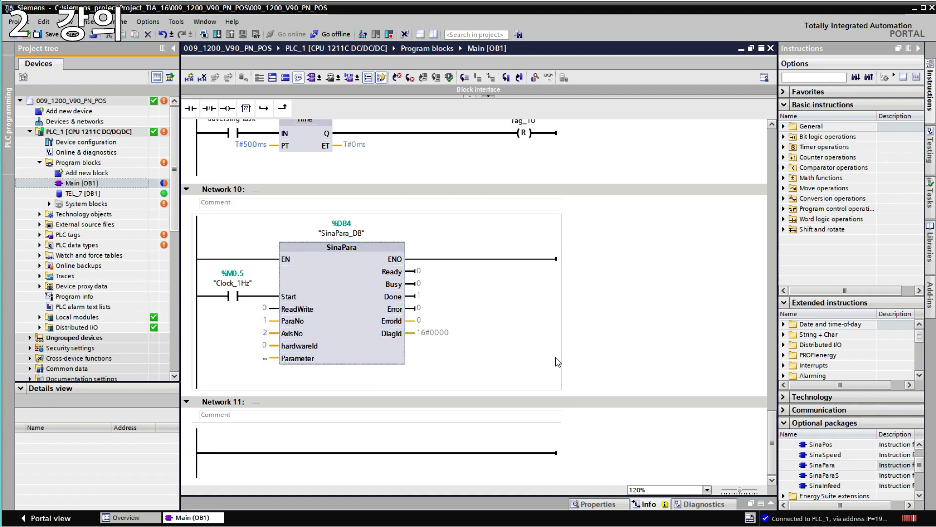
left_click(257, 348)
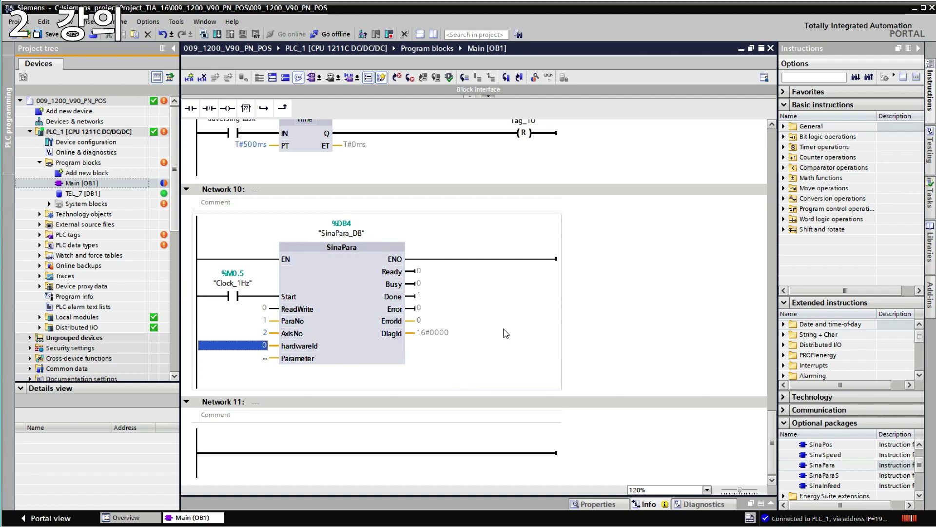
left_click(352, 299)
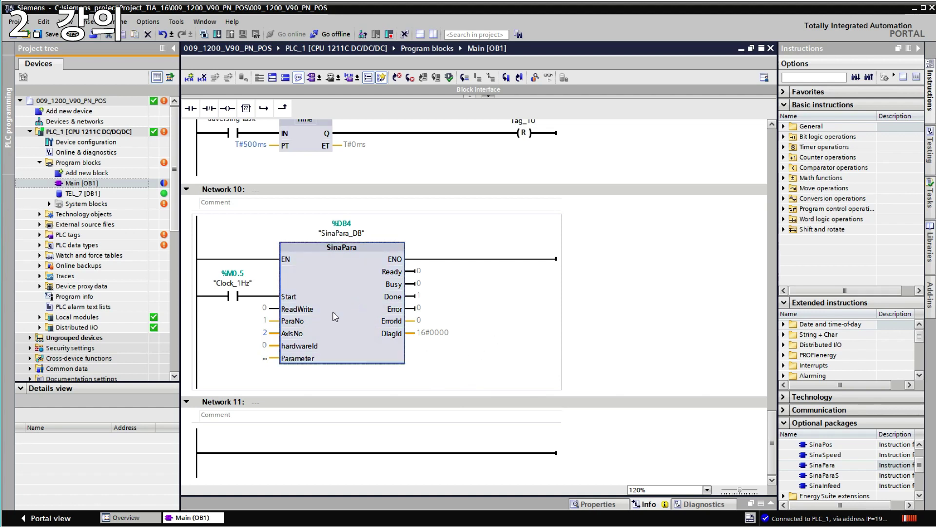
left_click(522, 327)
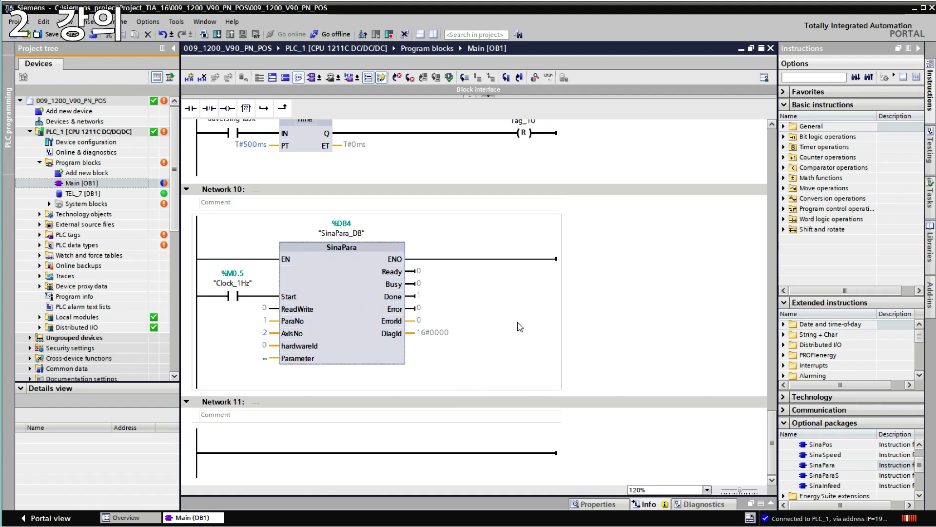
left_click(345, 335)
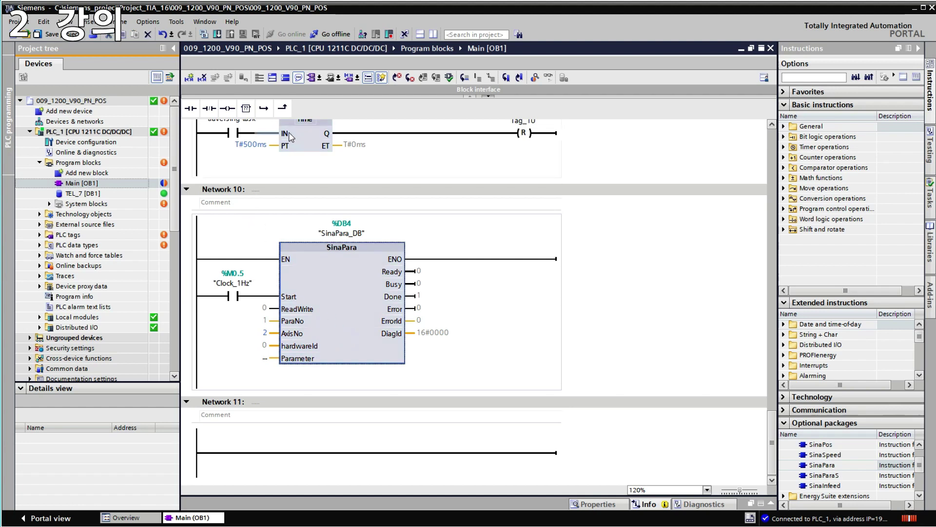
Open the SINAMICS-V90-PN device from the network view and review the I/O address properties of its Standard telegram 7 submodule.
double_click(69, 121)
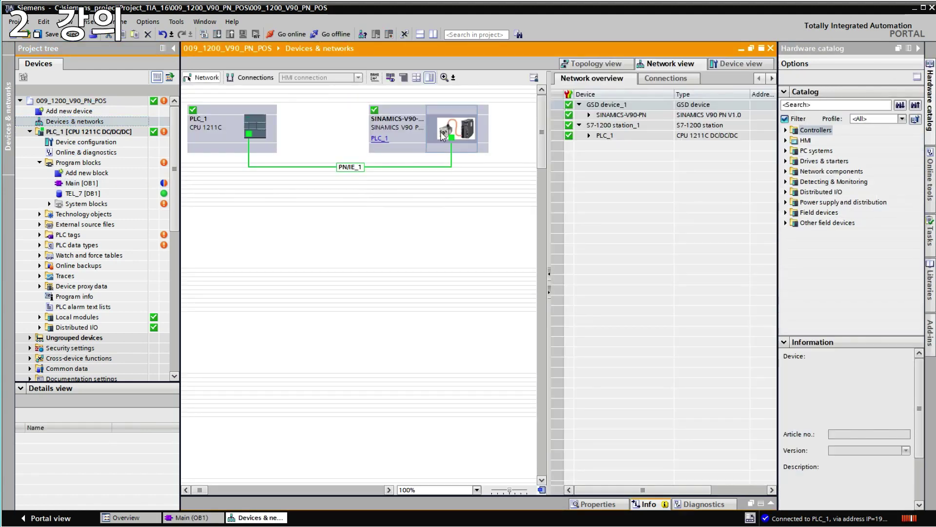
double_click(442, 135)
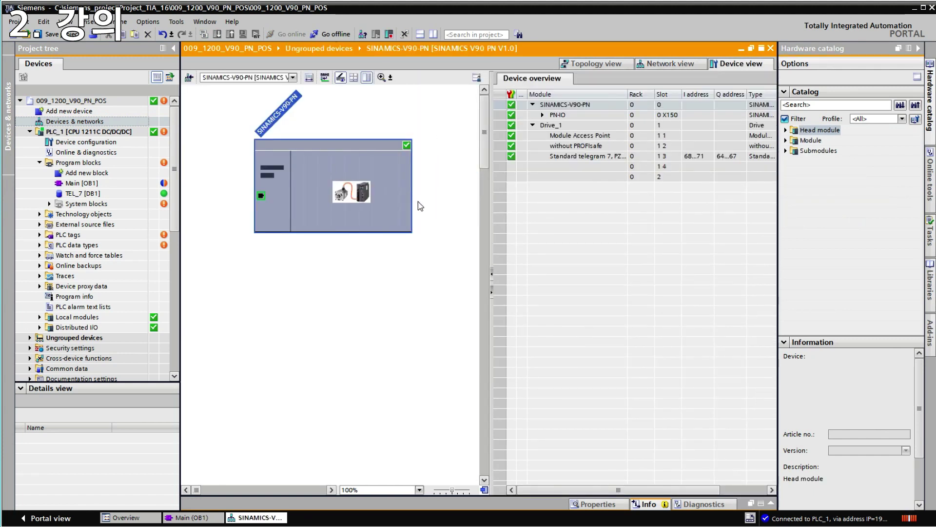
left_click(601, 158)
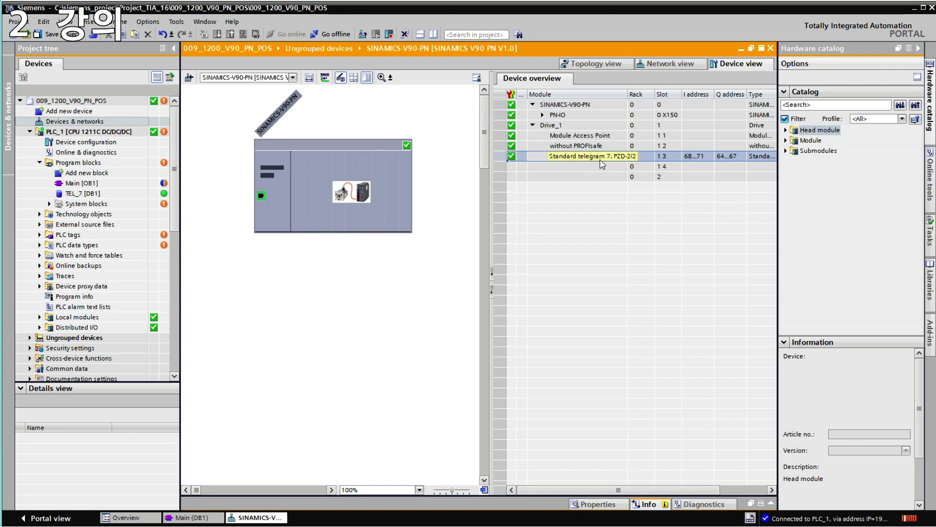
left_click(591, 505)
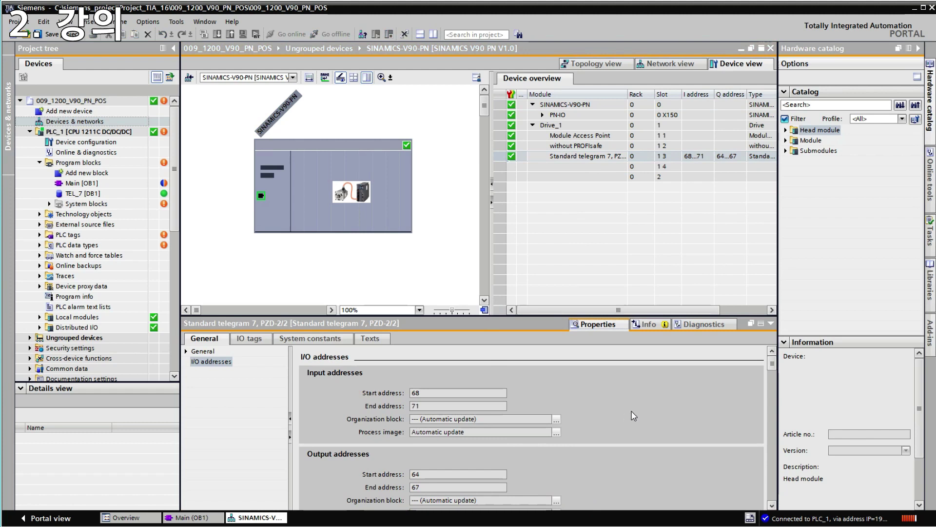
scroll(673, 404, "down", 5)
scroll(659, 408, "up", 5)
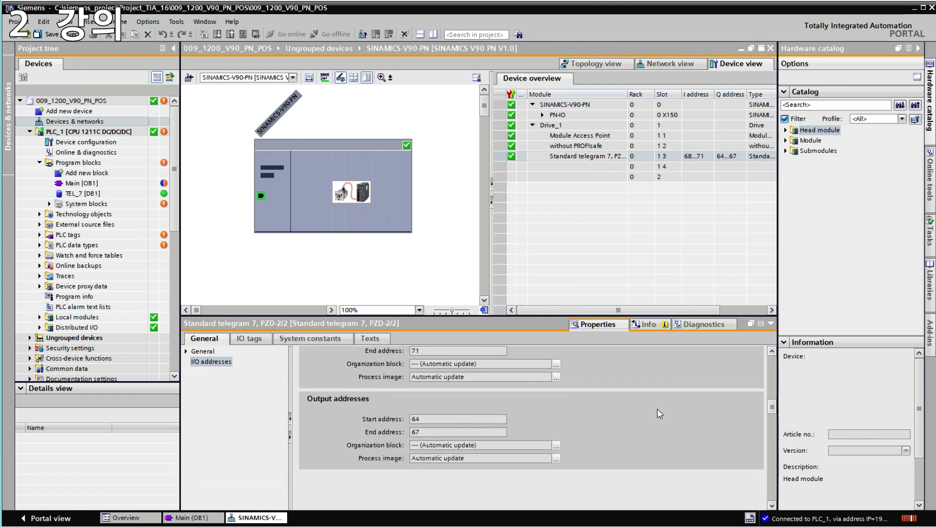
scroll(646, 422, "down", 3)
scroll(546, 404, "up", 3)
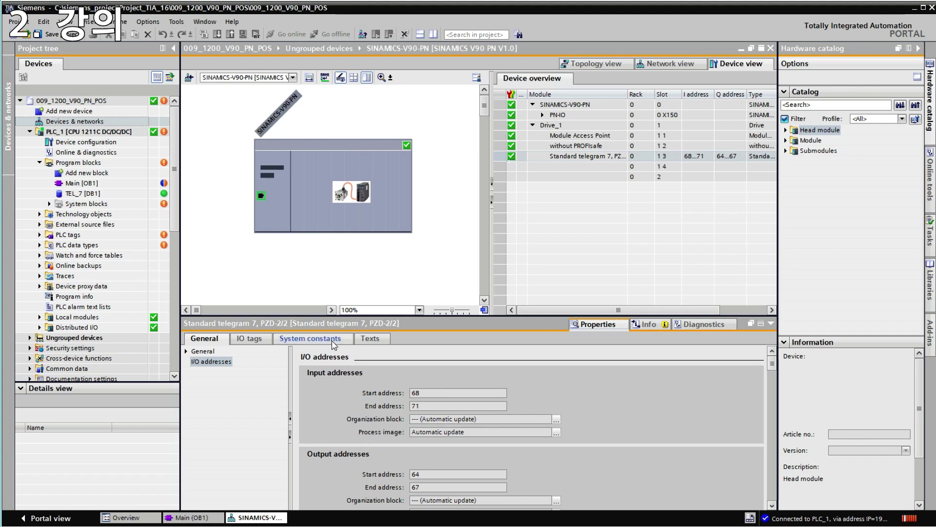
Look up the hardware identifier of Standard telegram 7 in its system constants, widening the column to read it.
left_click(307, 340)
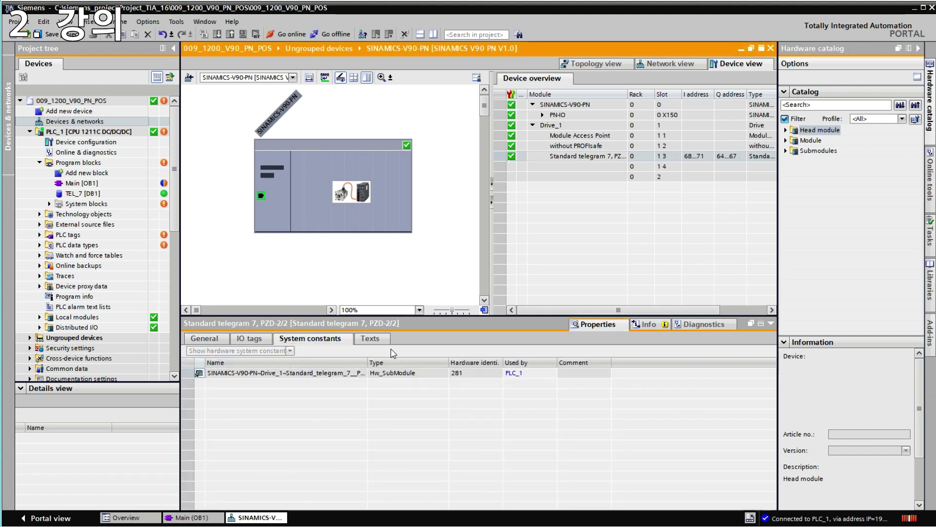
left_click(237, 374)
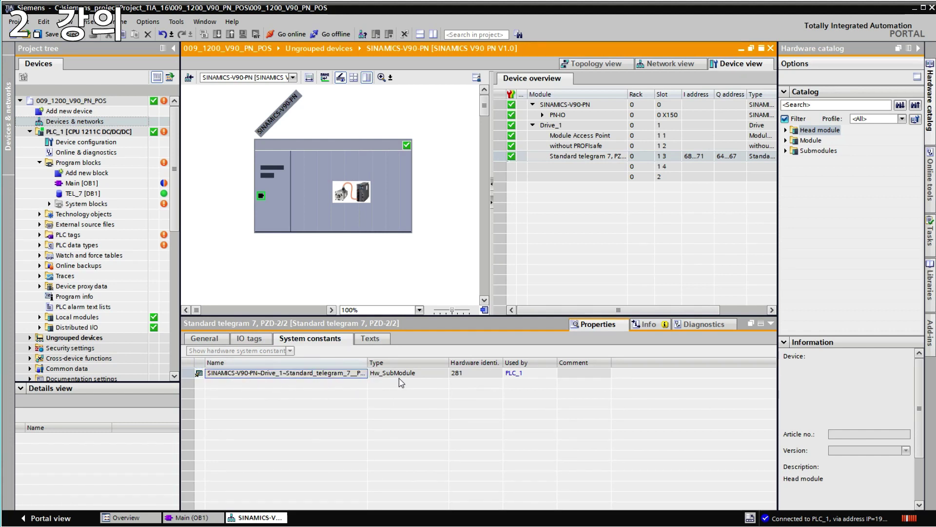
left_click(475, 376)
left_click_drag(504, 362, 509, 362)
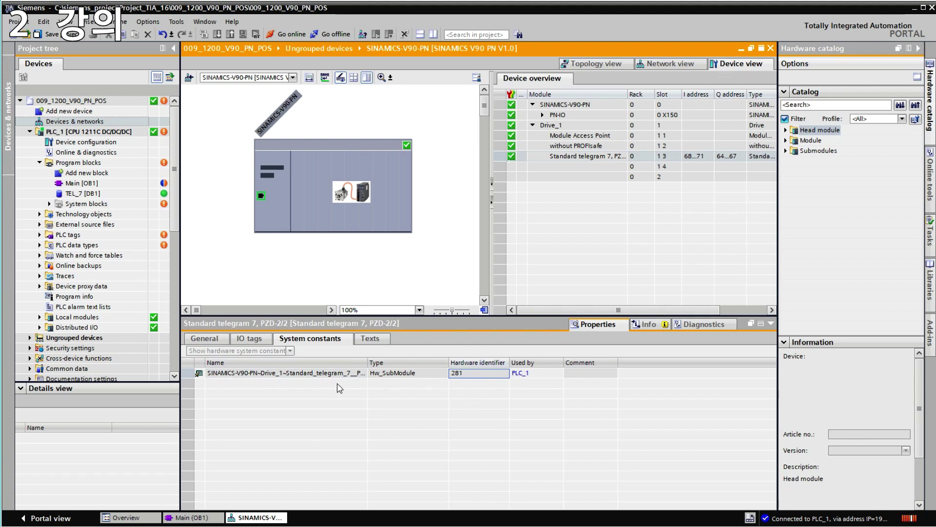
left_click(468, 373)
left_click(304, 229)
Return to the Main block and set the hardwareId input of SinaPara in Network 10 to 281.
double_click(110, 183)
left_click(468, 277)
scroll(469, 278, "down", 3)
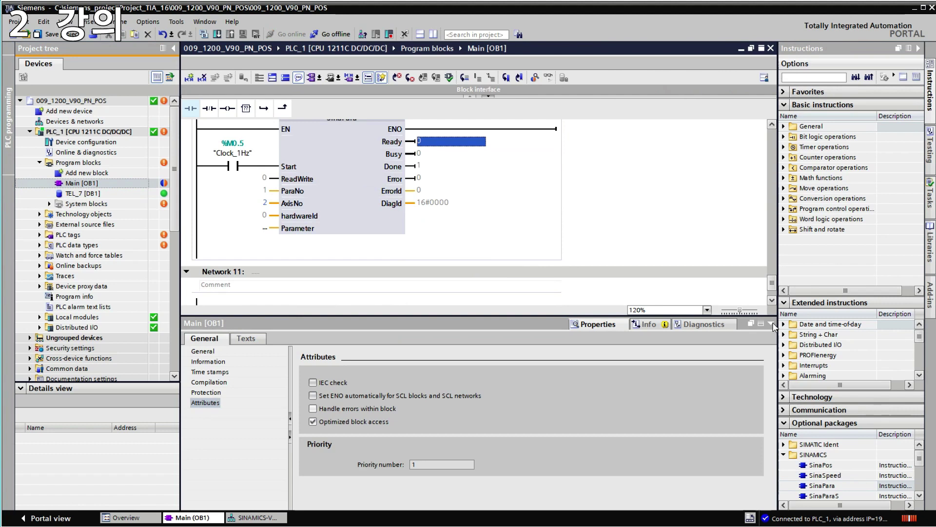
left_click(771, 323)
left_click(264, 345)
type("281")
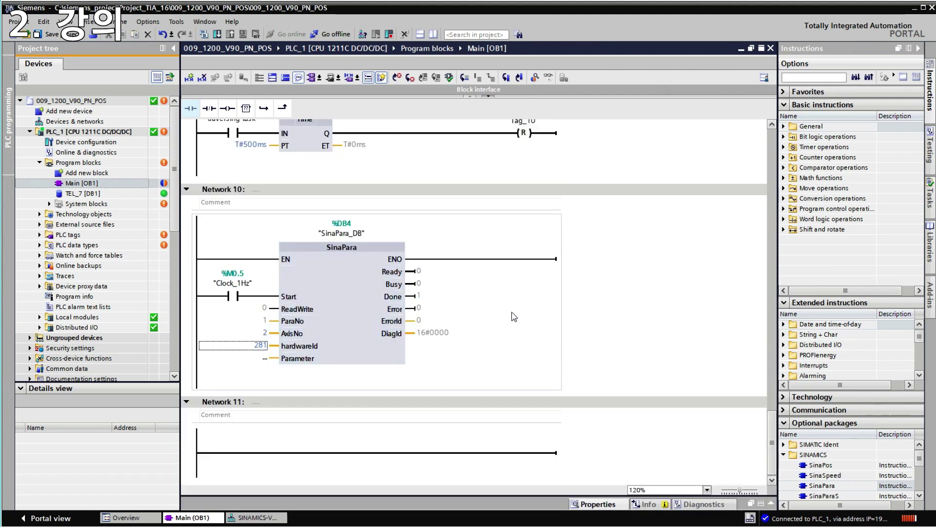
left_click(337, 306)
Check which data type the Parameter in/out of the SinaPara block requires.
left_click(264, 358)
left_click(265, 358)
key("Escape")
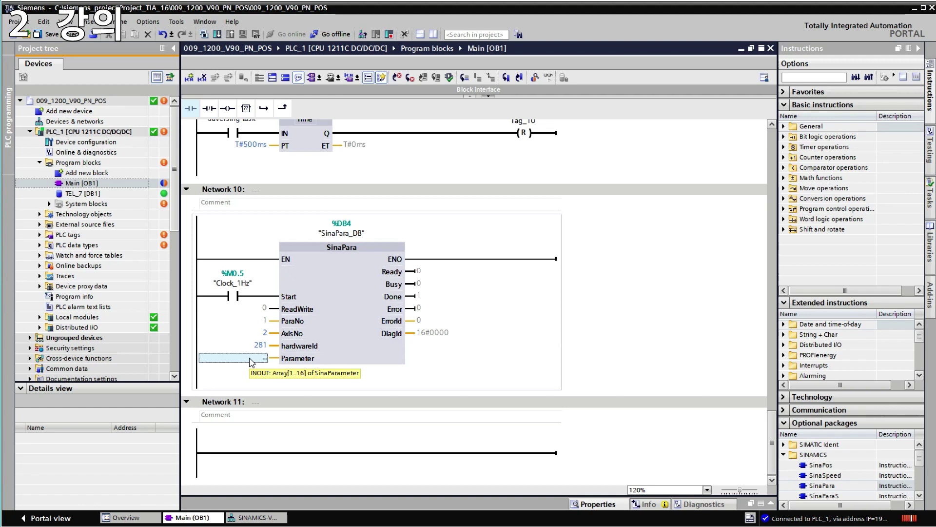
Add a new global data block named Data_block_1 with automatic numbering to the program blocks and open it.
double_click(87, 173)
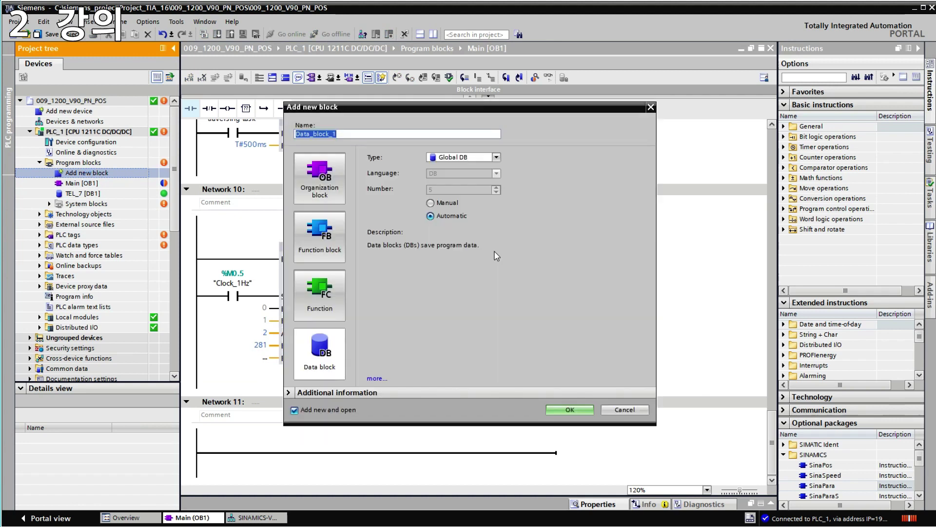
left_click(320, 354)
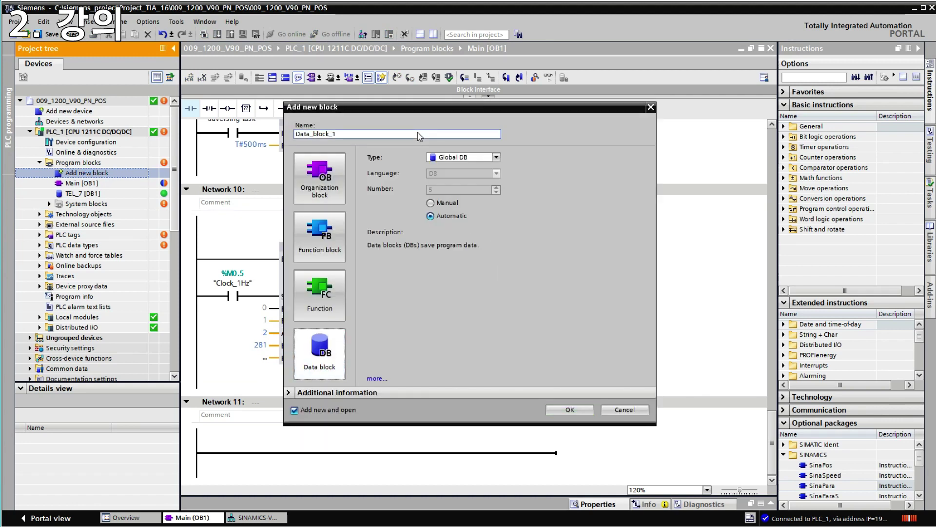
left_click(577, 410)
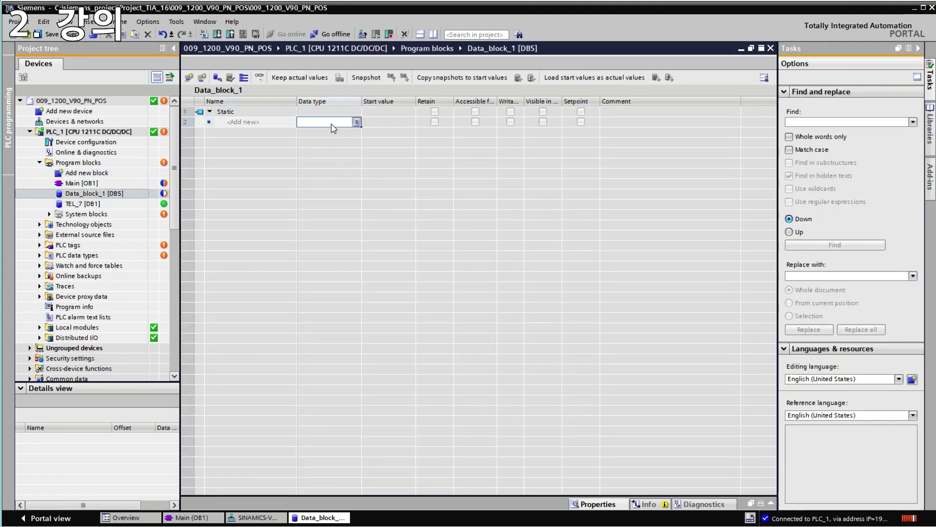
Add a static variable Drive1 with data type Struct to Data_block_1.
left_click(267, 123)
type("D")
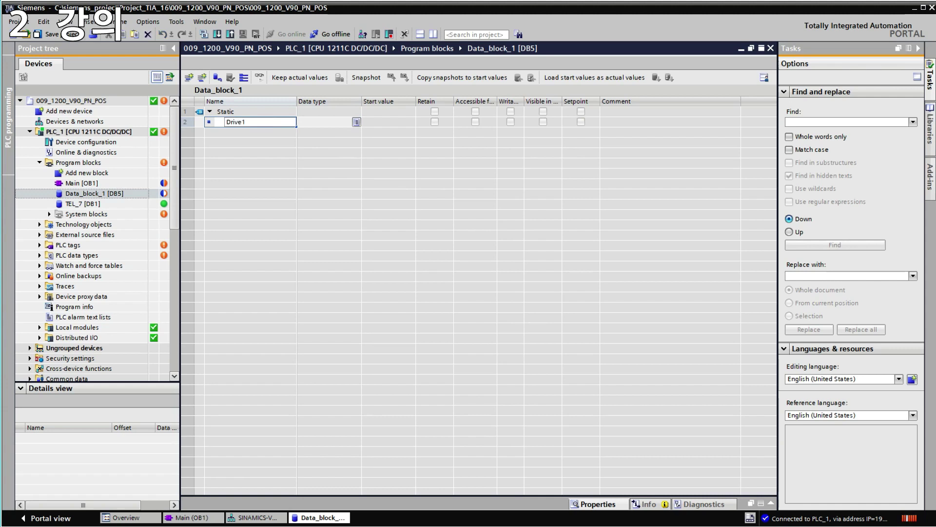
type("rive1")
key("Return")
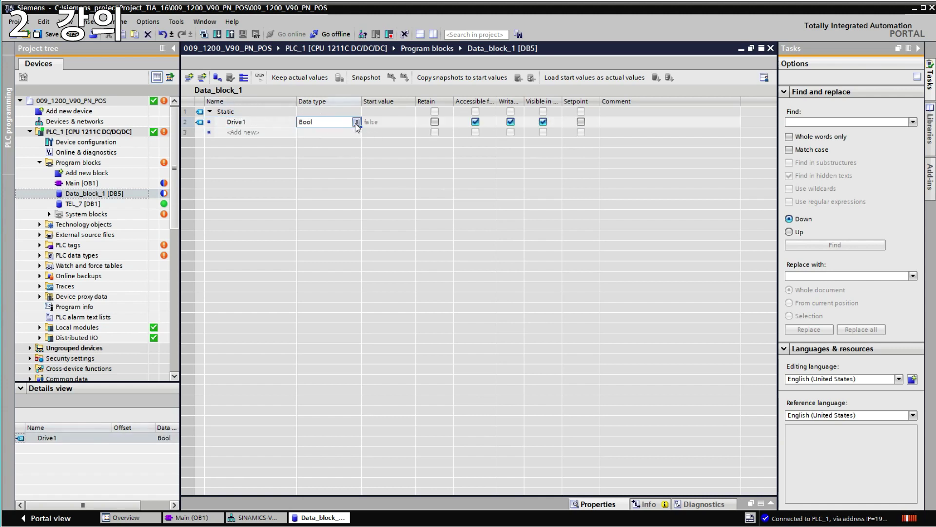
left_click(357, 122)
scroll(349, 135, "down", 3)
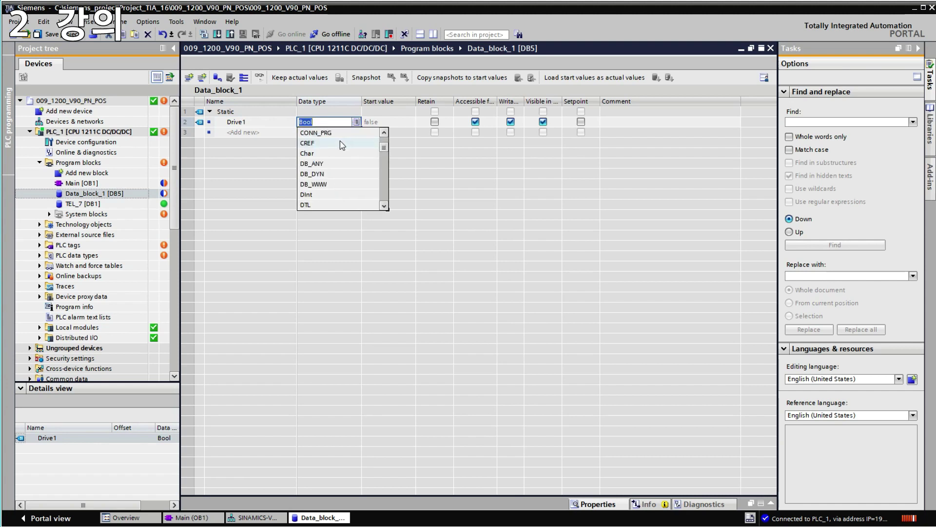
scroll(349, 135, "down", 10)
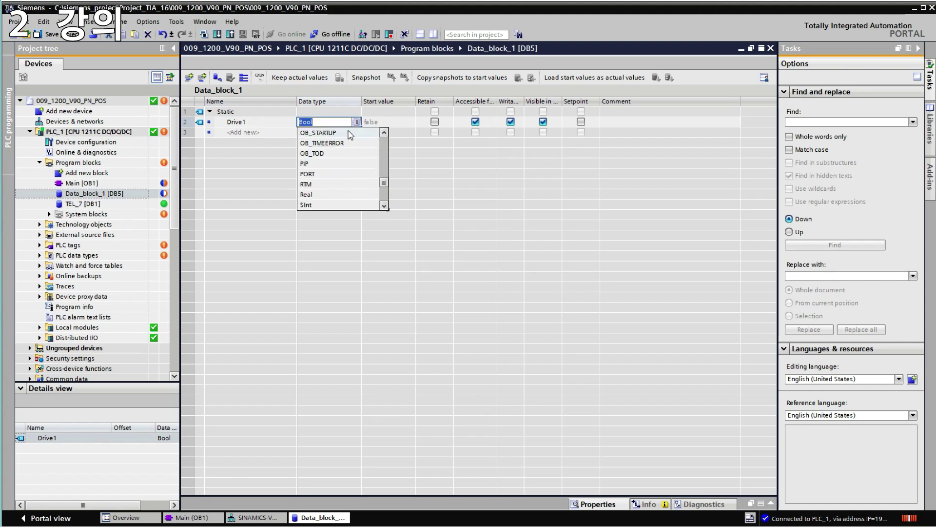
left_click(329, 164)
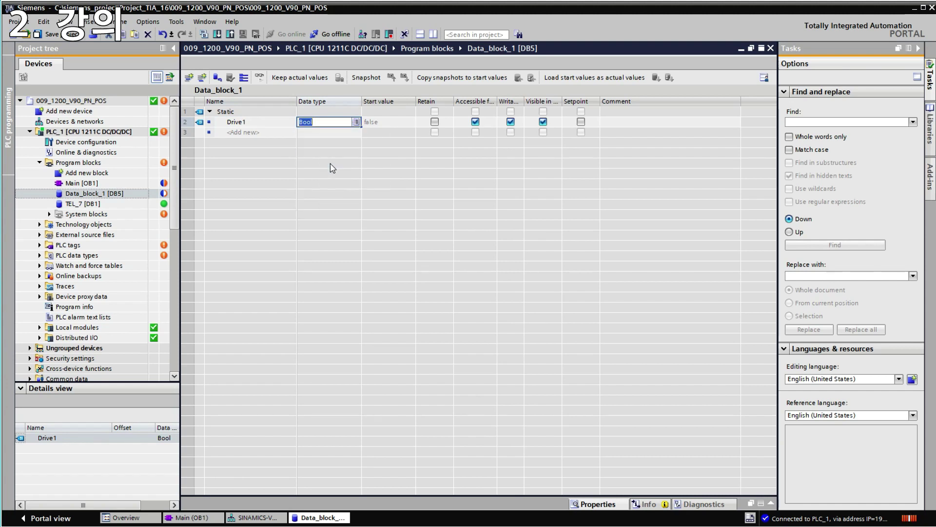
left_click(457, 143)
left_click(330, 132)
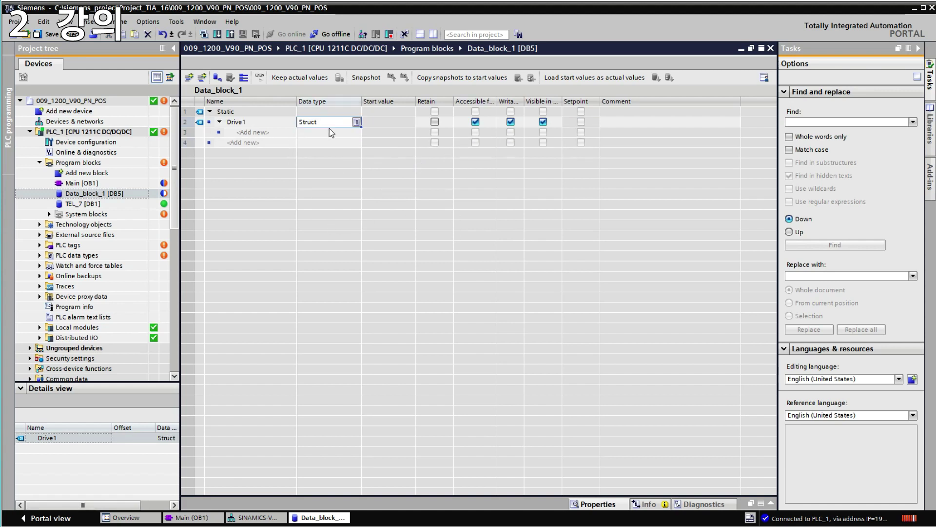
Add an element of data type Array[1..16] of "SinaParameter" inside the Drive1 structure.
left_click(357, 132)
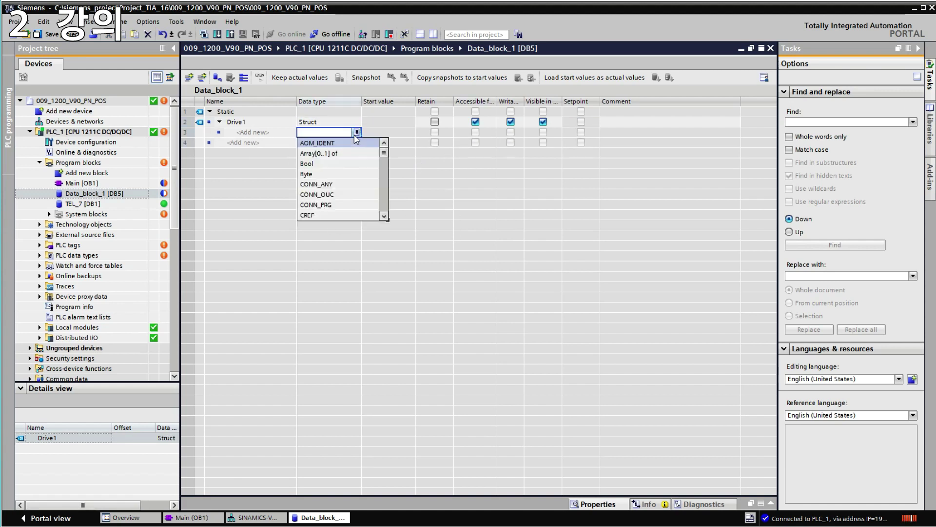
left_click(318, 153)
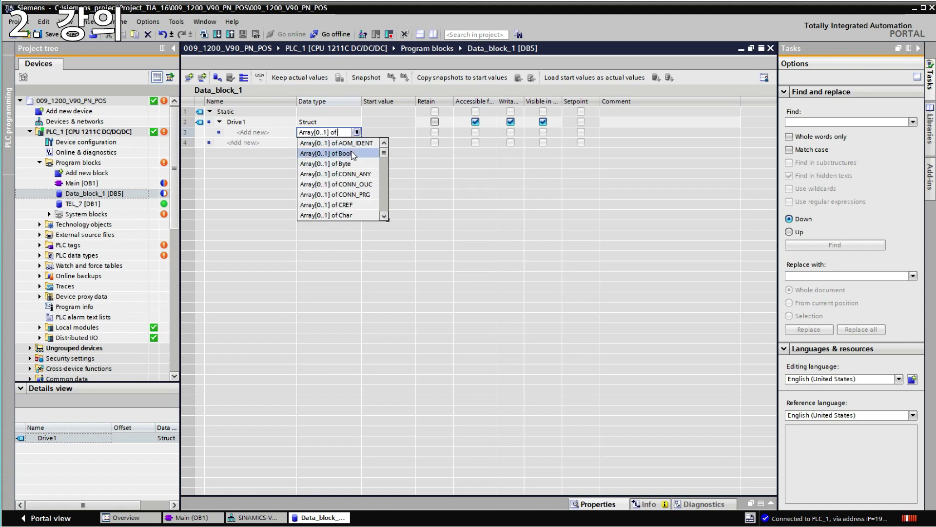
double_click(318, 134)
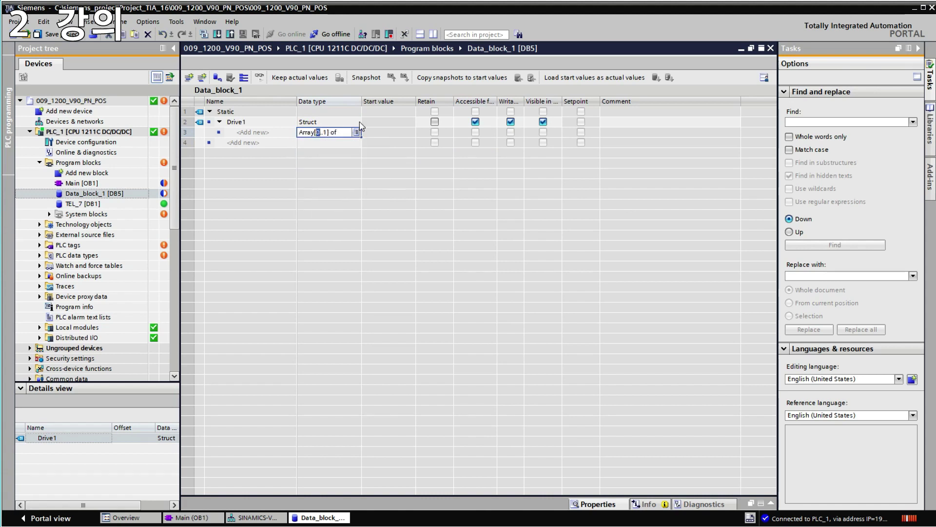
type("1")
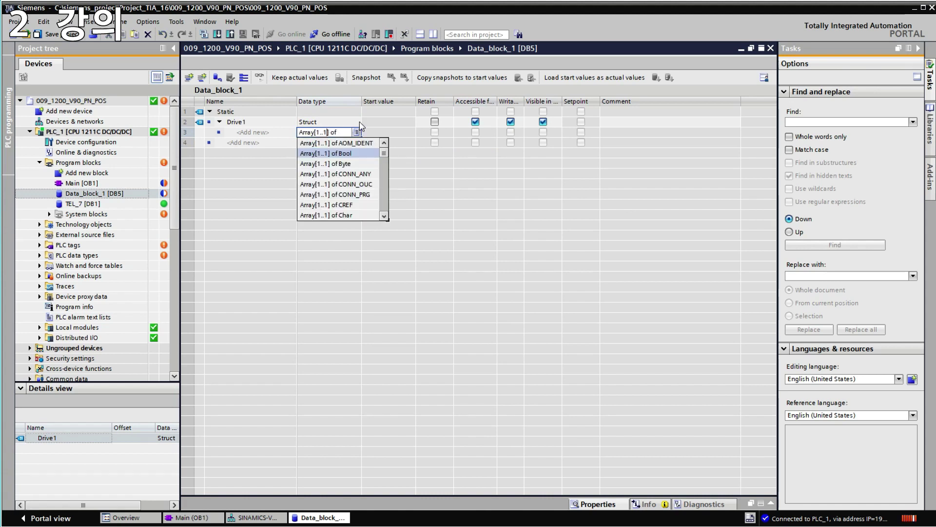
type("6")
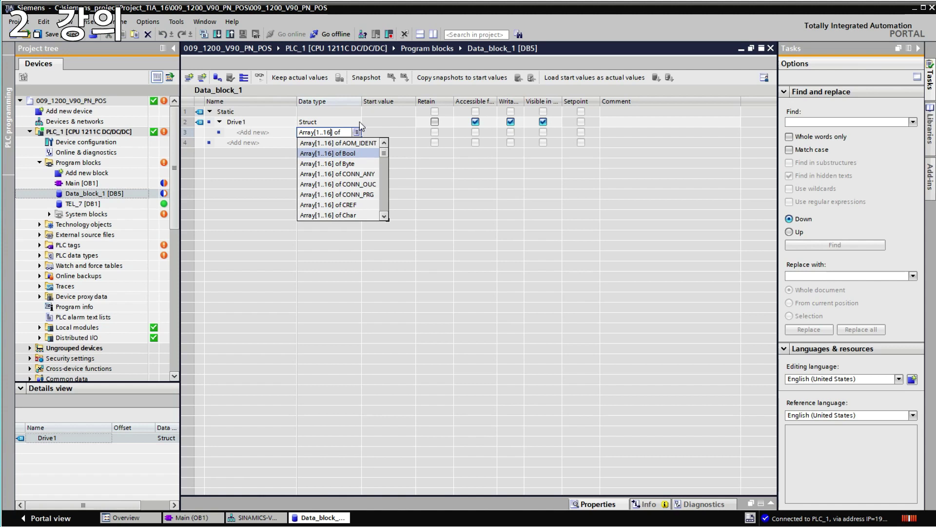
scroll(349, 163, "down", 8)
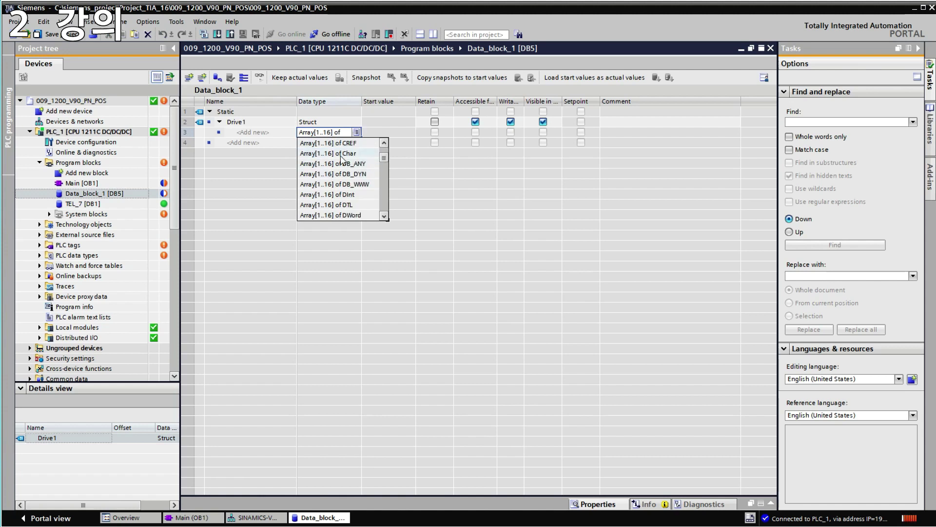
scroll(336, 182, "down", 10)
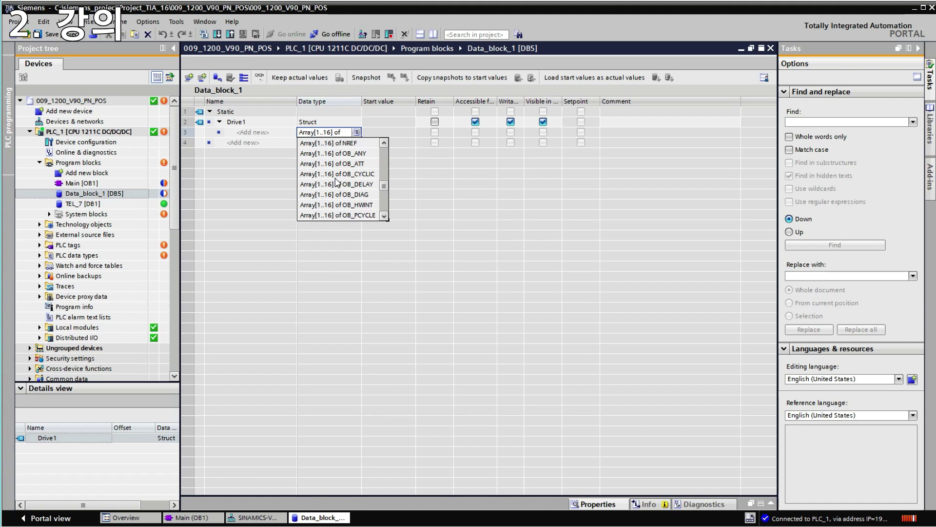
scroll(335, 182, "down", 3)
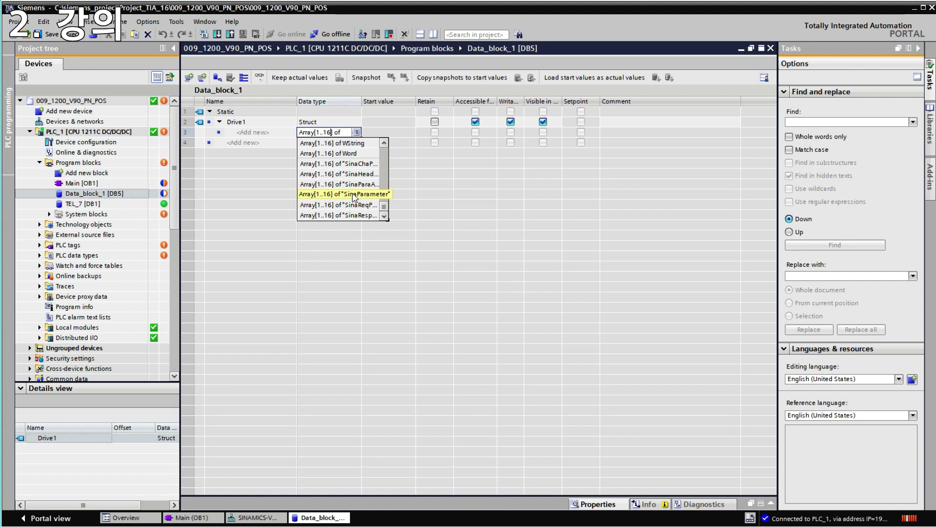
left_click(354, 195)
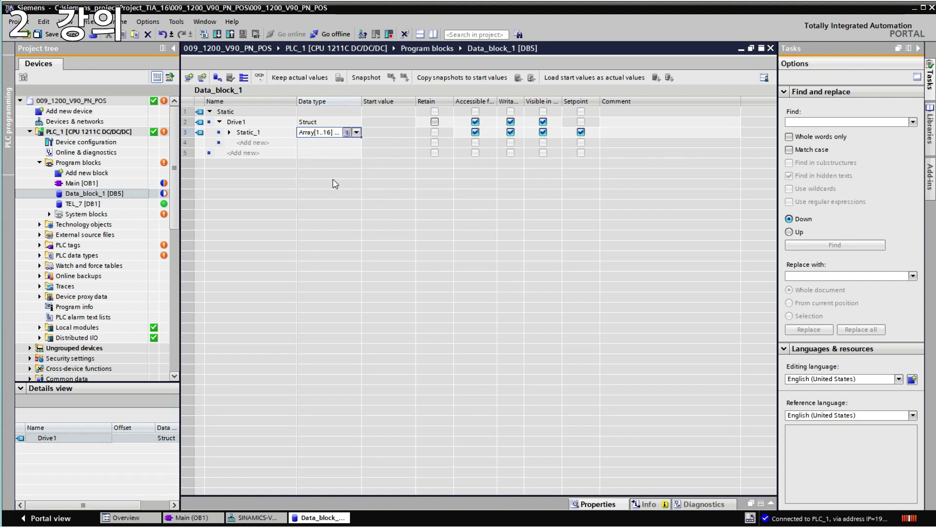
Expand the array in Drive1 and examine the fields and start values of its first two SinaParameter elements.
left_click(230, 132)
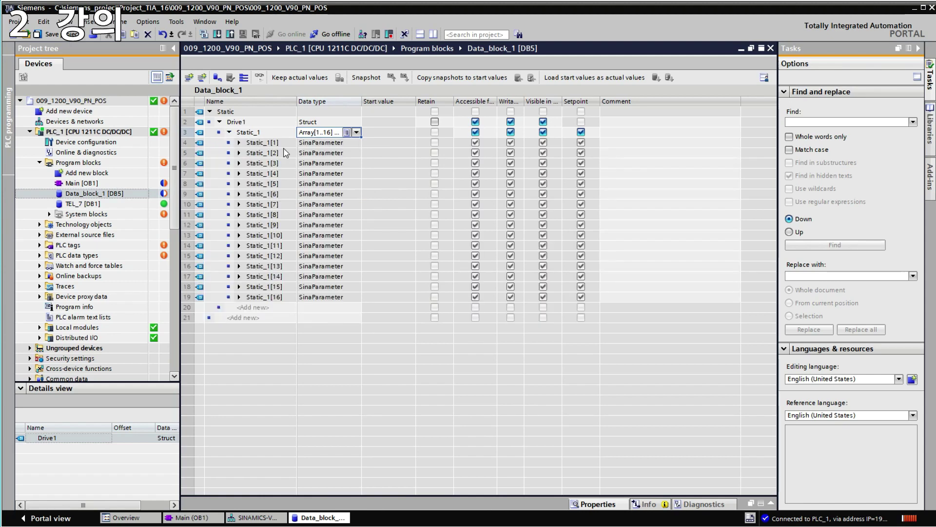
left_click(239, 142)
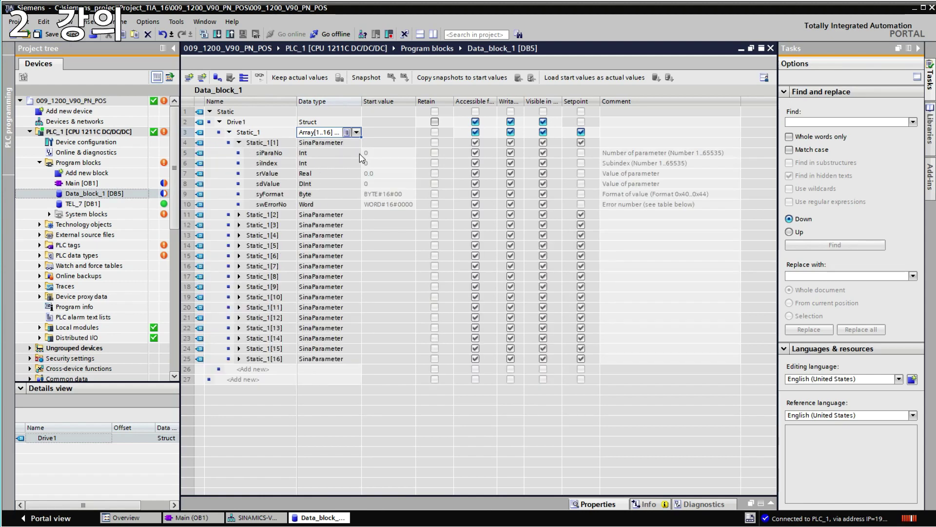
left_click(373, 153)
left_click(385, 206)
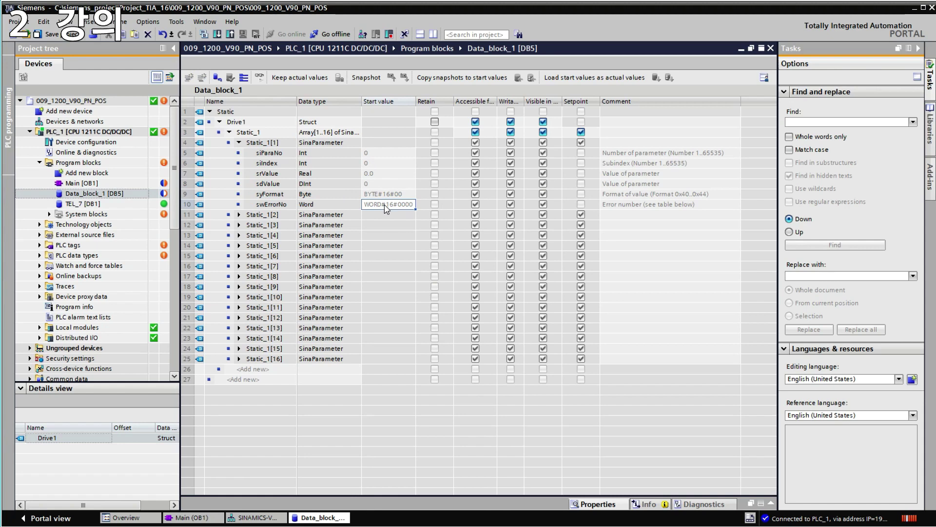
left_click(238, 215)
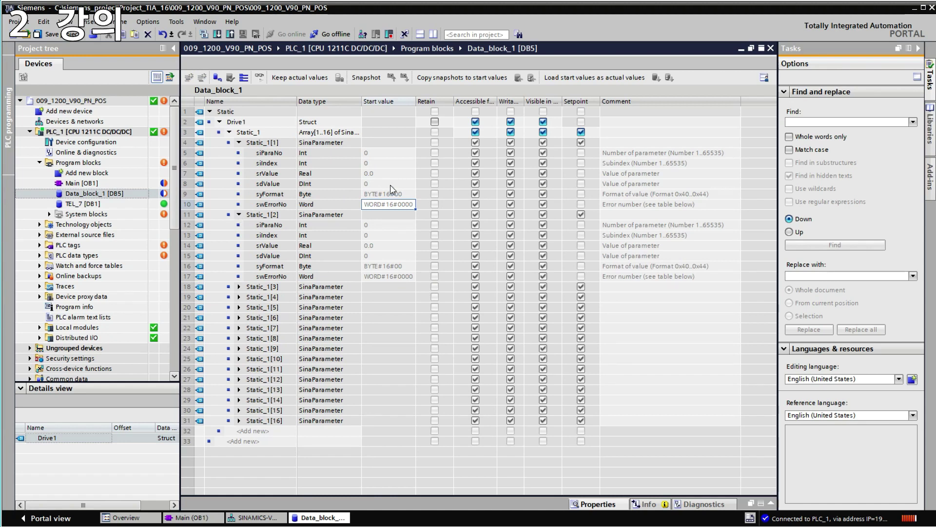
left_click(389, 154)
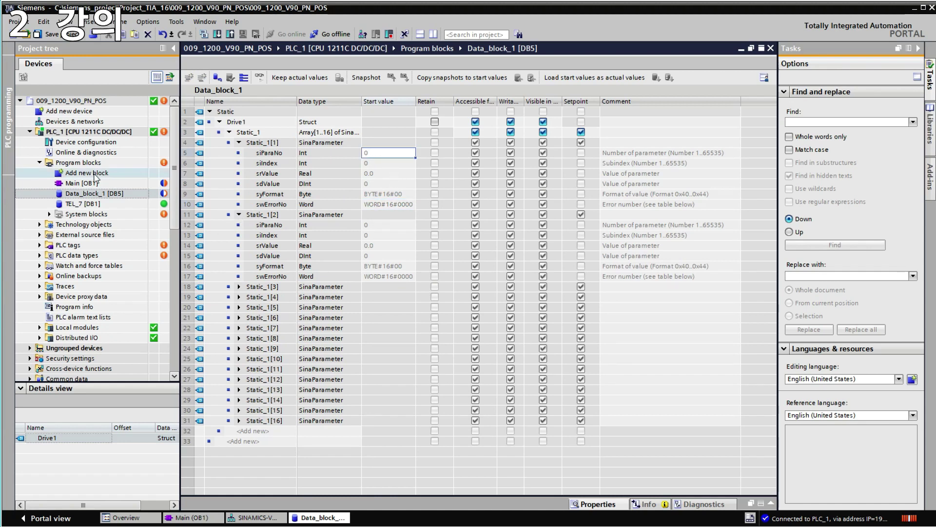
Return to Main and assign "Data_block_1".Drive1.Static_1 to the Parameter in/out of the SinaPara block in Network 10.
left_click(770, 48)
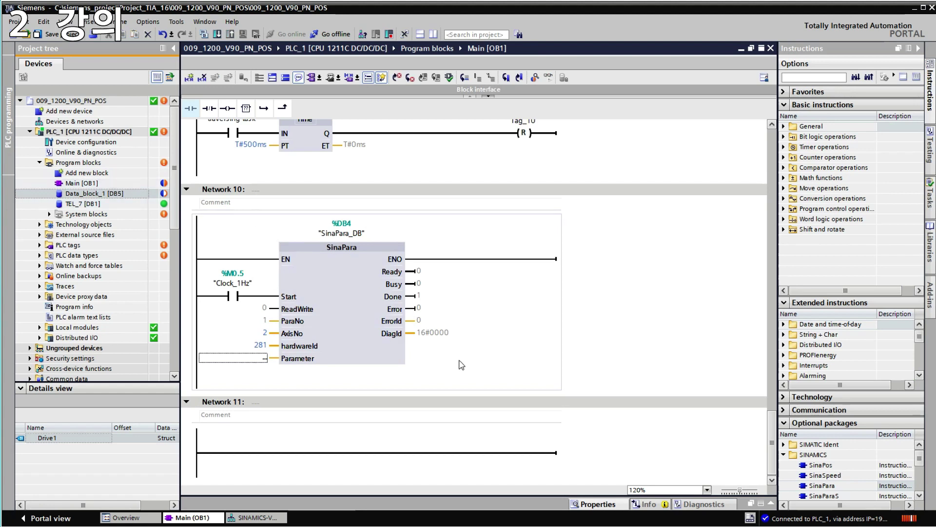
left_click(100, 183)
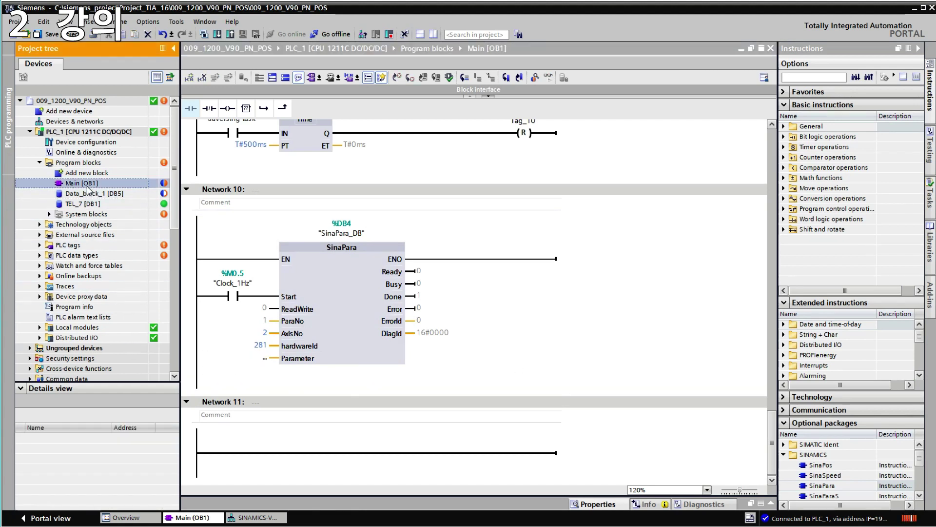
left_click(97, 193)
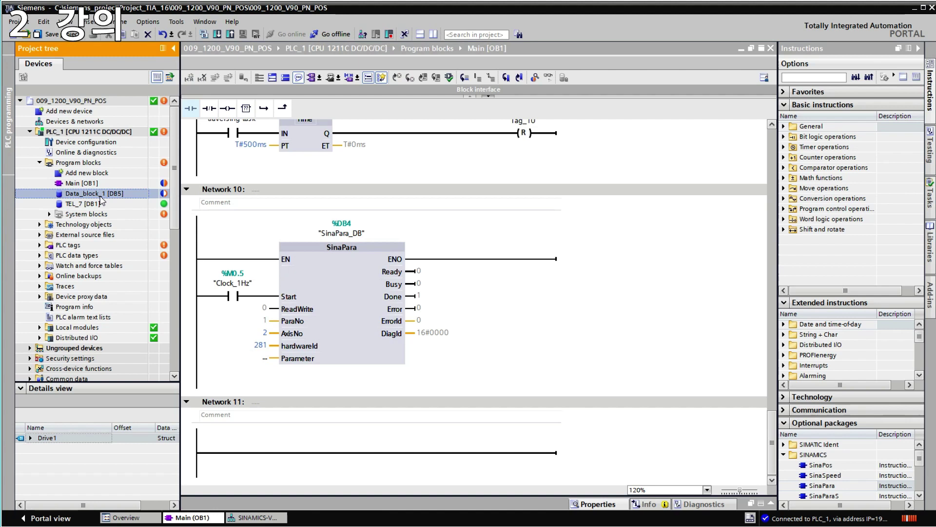
left_click(30, 438)
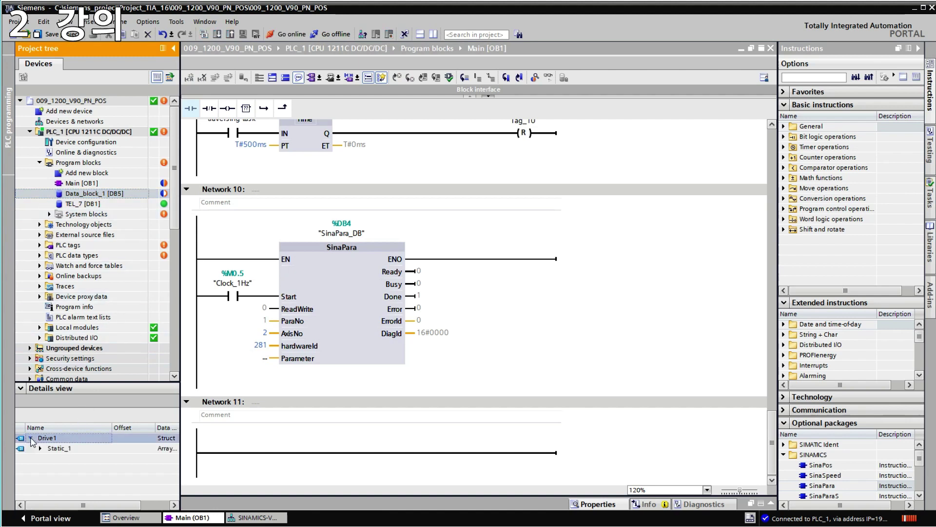
left_click(40, 449)
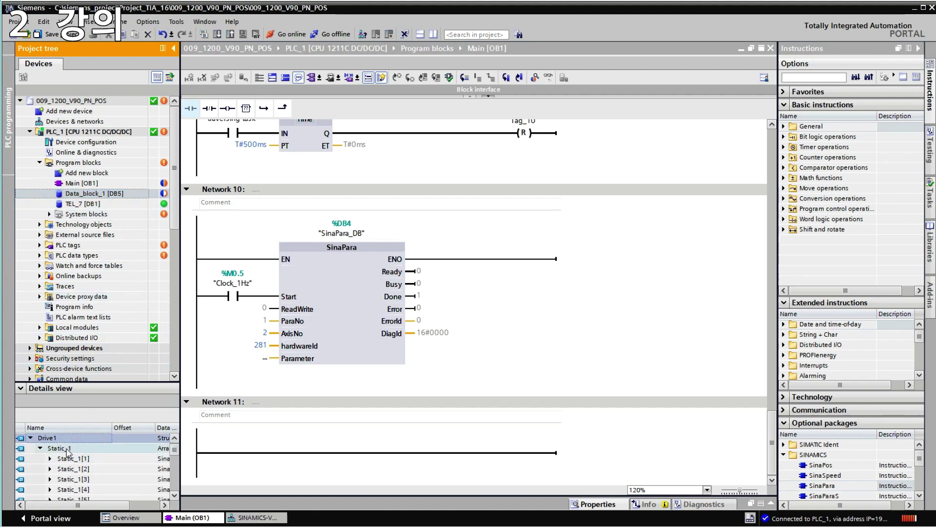
left_click_drag(68, 452, 263, 360)
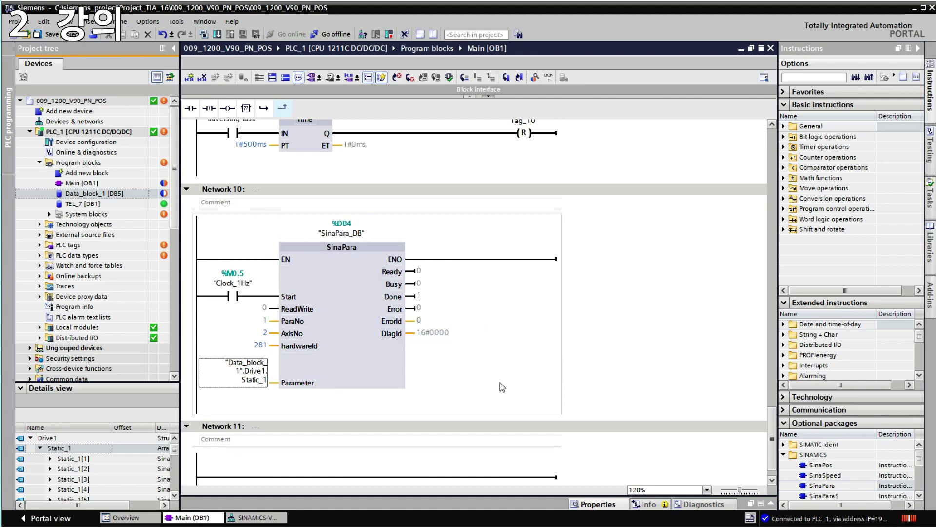
Download the updated software to PLC_1 and turn on online monitoring of the Main block.
left_click(217, 34)
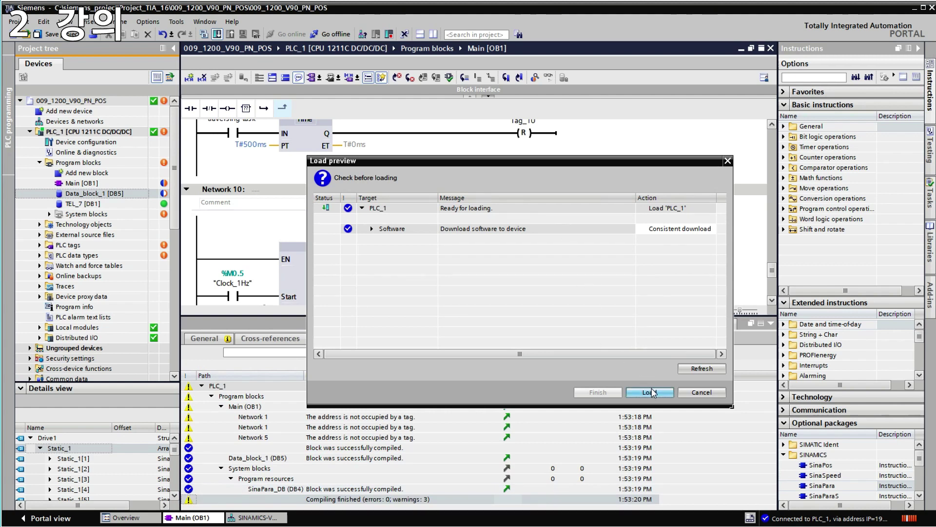
key("Return")
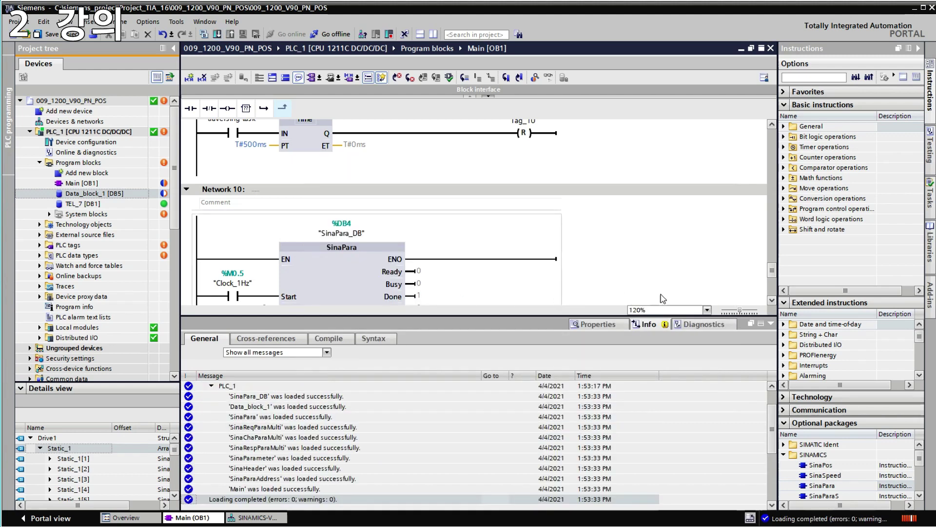
left_click(771, 324)
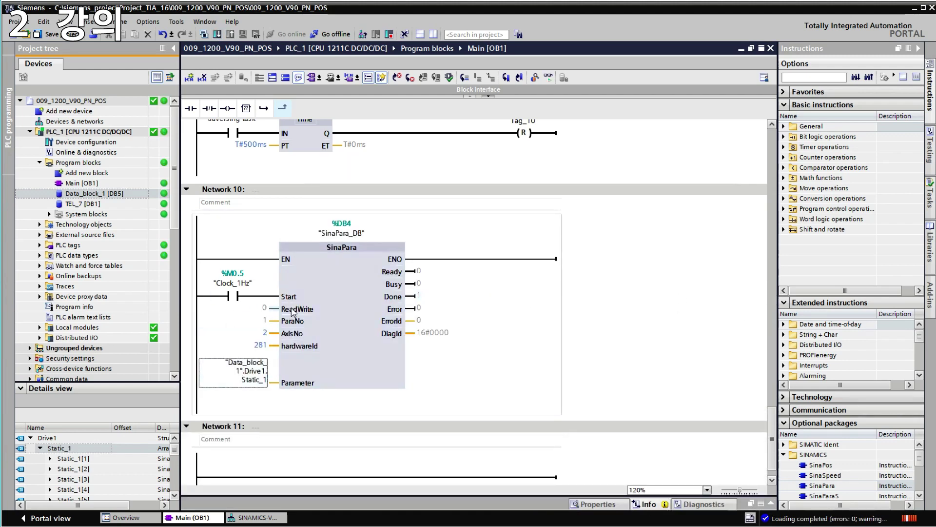
left_click(548, 77)
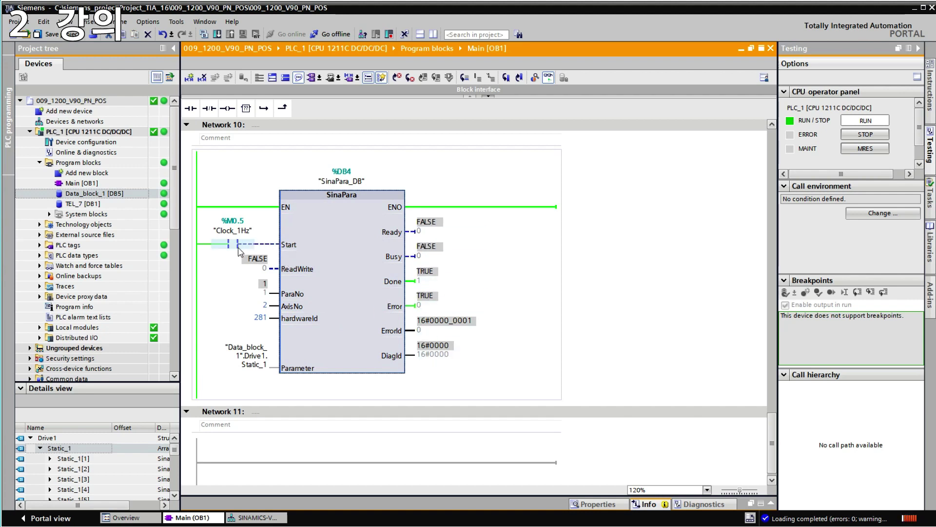
Open Data_block_1 to view its Drive1 structure and return to the Main block.
left_click(78, 205)
left_click(104, 195)
double_click(95, 193)
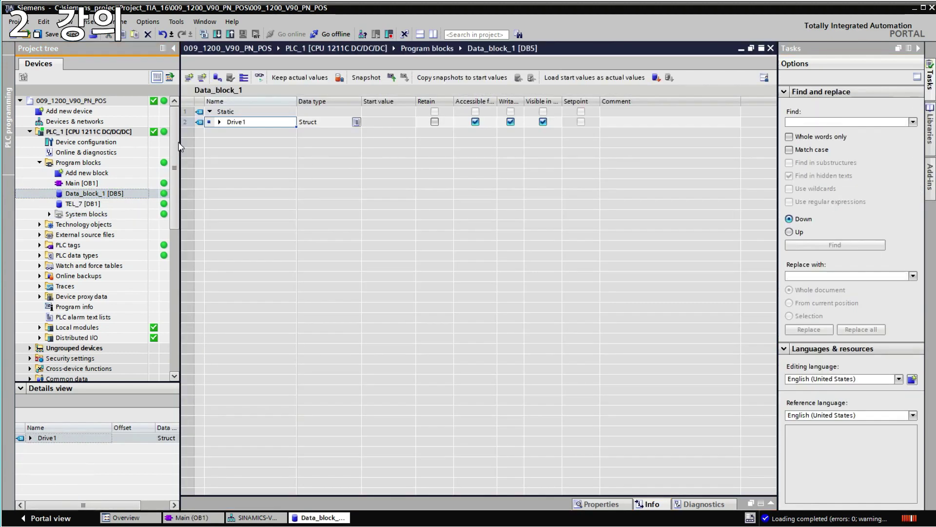
left_click(771, 48)
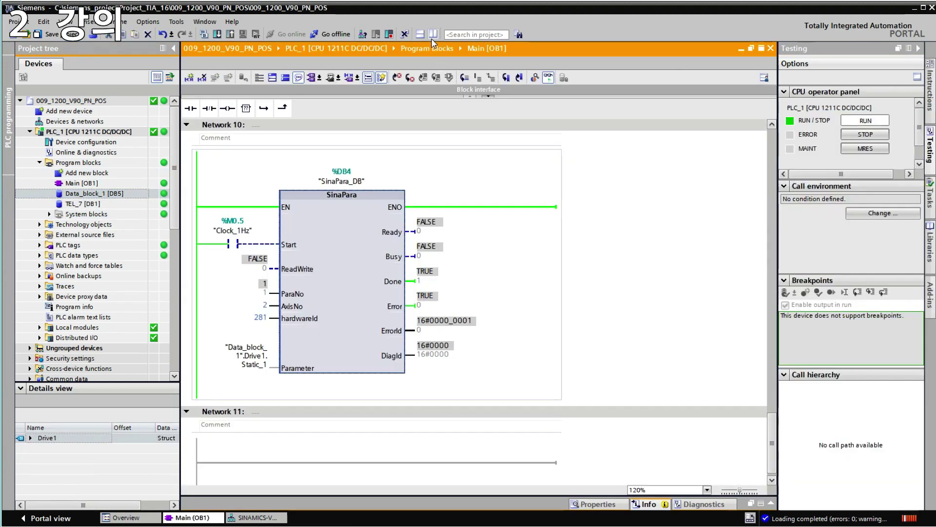
Split the editor area, close the SINAMICS-V90-PN device view, and open Data_block_1 beside the Main block.
left_click(578, 192)
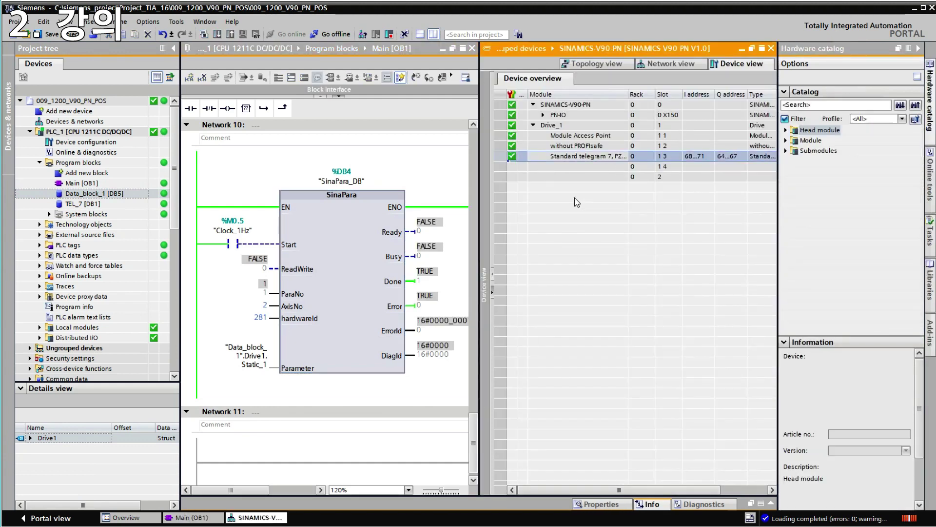
left_click(359, 320)
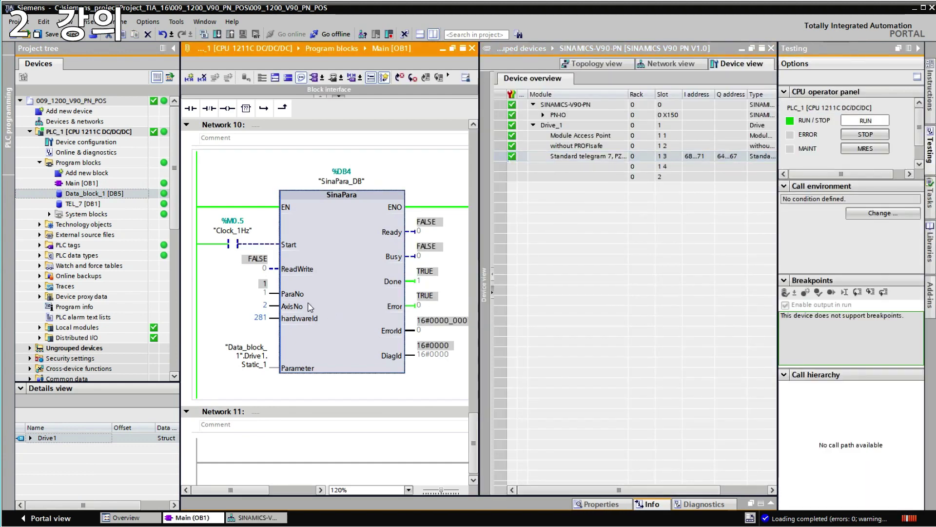
left_click(771, 48)
double_click(94, 194)
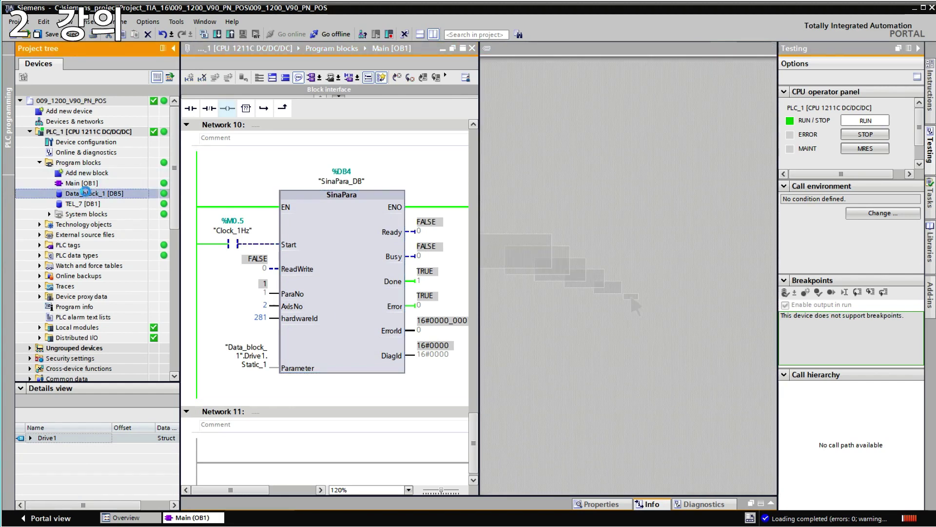
Turn on monitoring in Data_block_1 and expand Drive1.Static_1 down to the fields of Static_1[1].
left_click(519, 122)
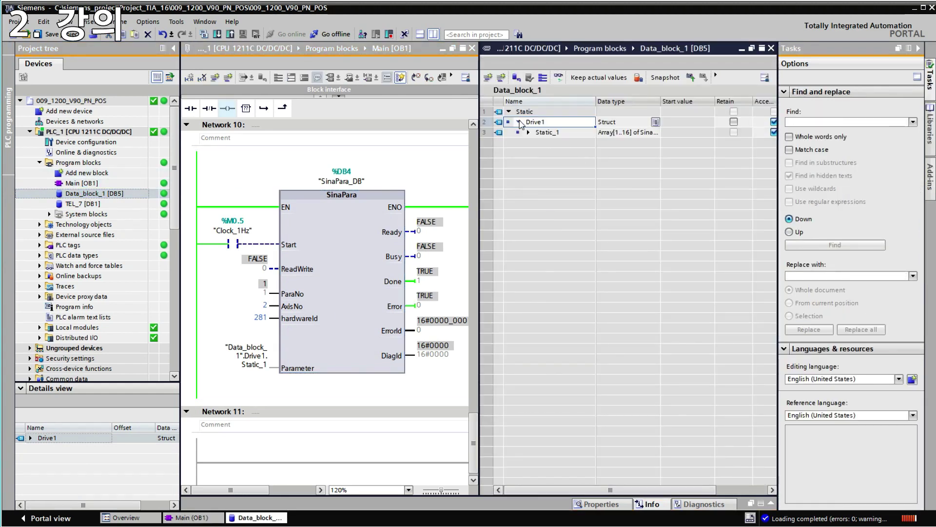
left_click(559, 77)
left_click(528, 133)
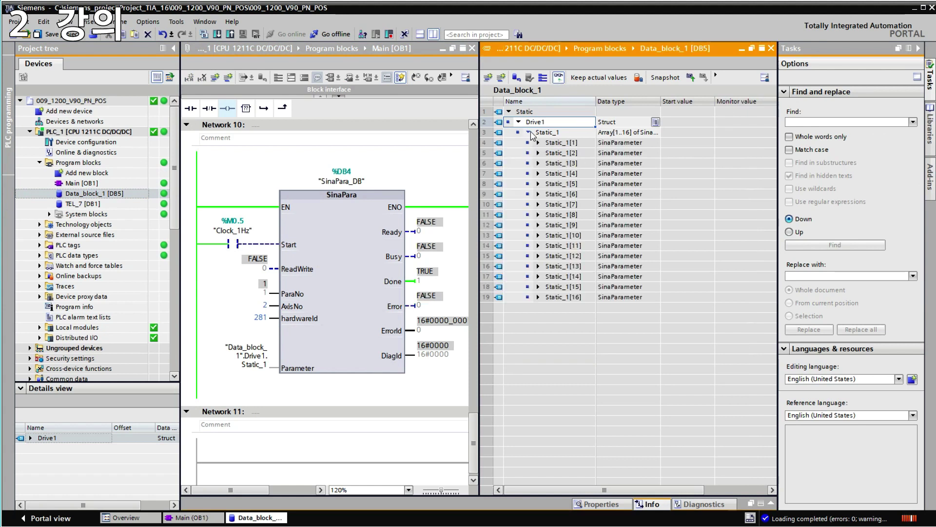
left_click(537, 142)
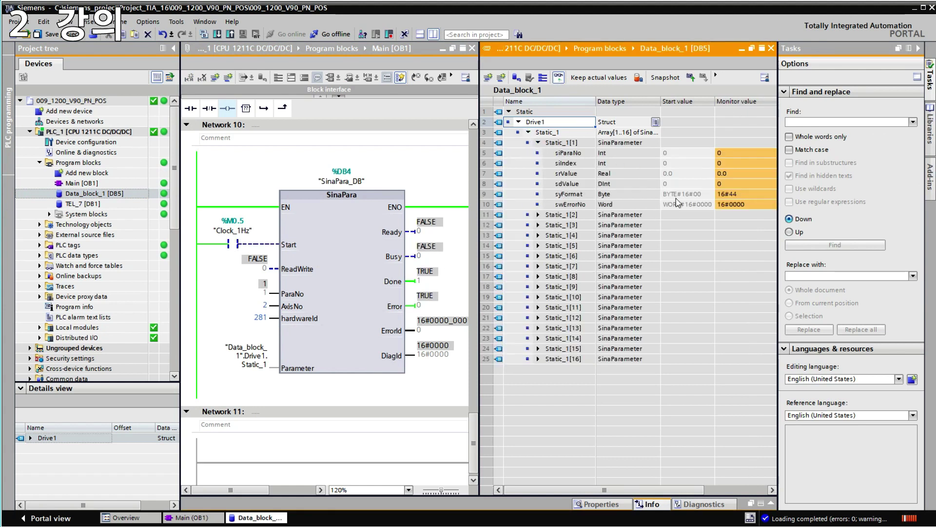
left_click(688, 154)
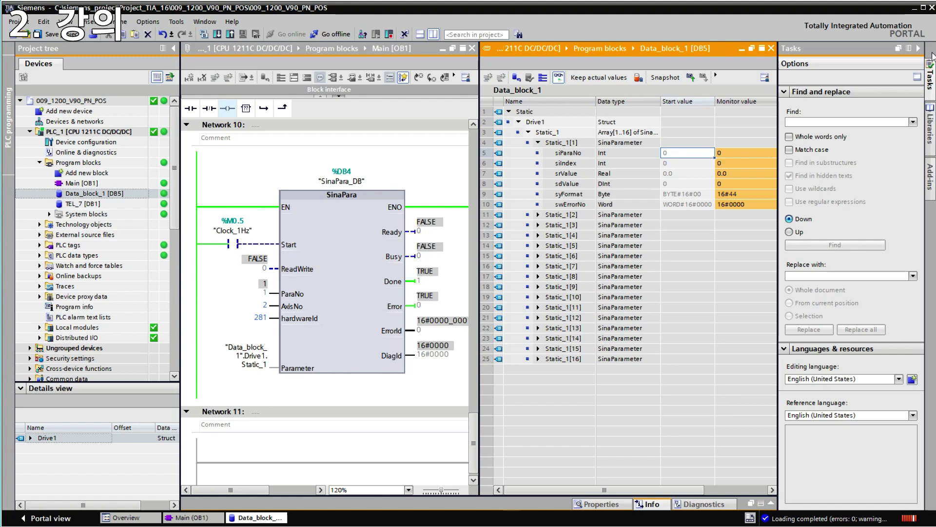
Switch to SINAMICS V-ASSISTANT, connect online to the sinamics-v90-pn drive, and display all of its parameters.
left_click(915, 8)
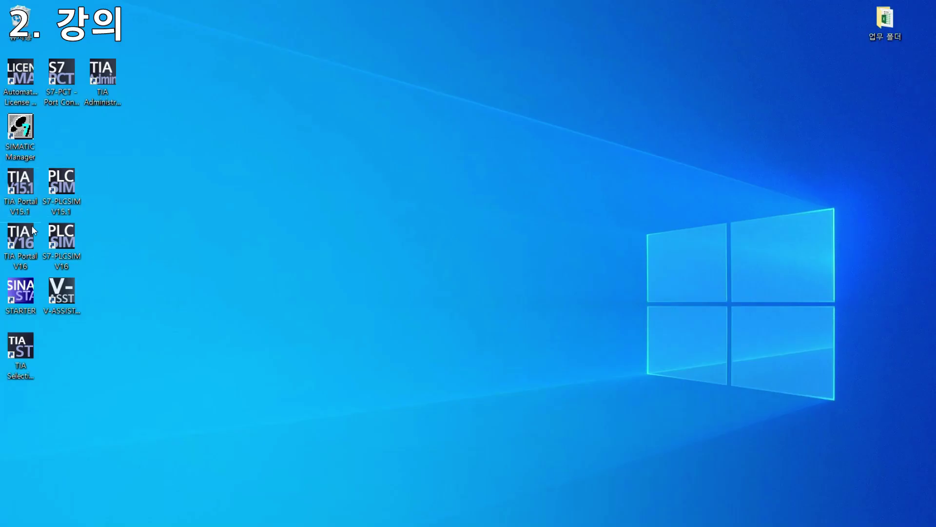
double_click(63, 307)
left_click(360, 323)
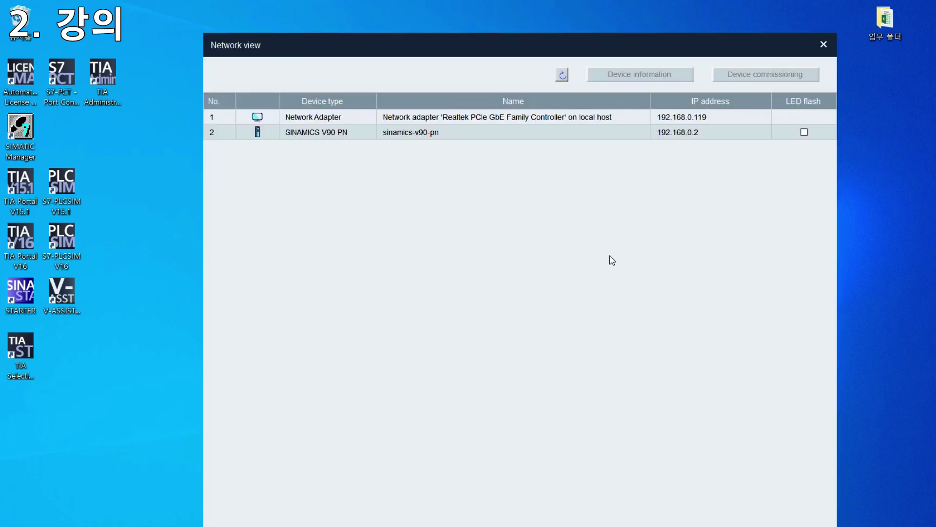
left_click(780, 74)
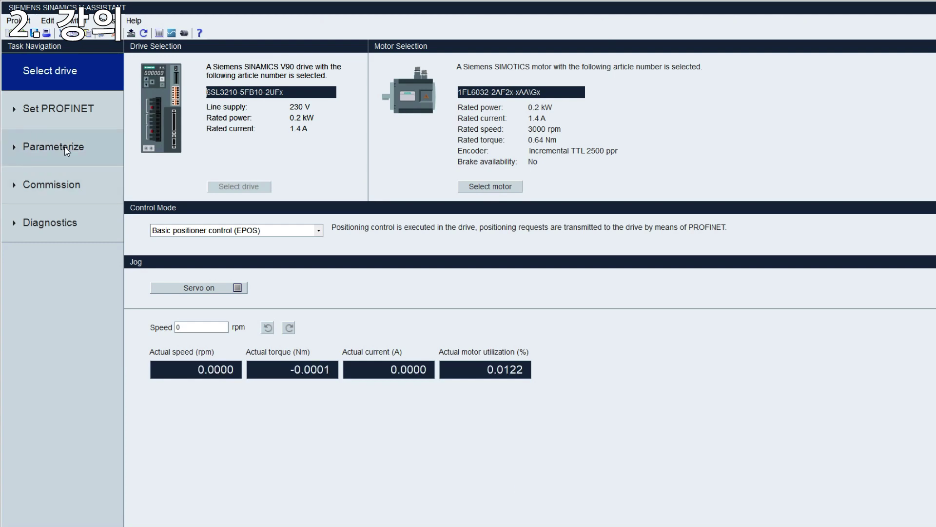
left_click(157, 33)
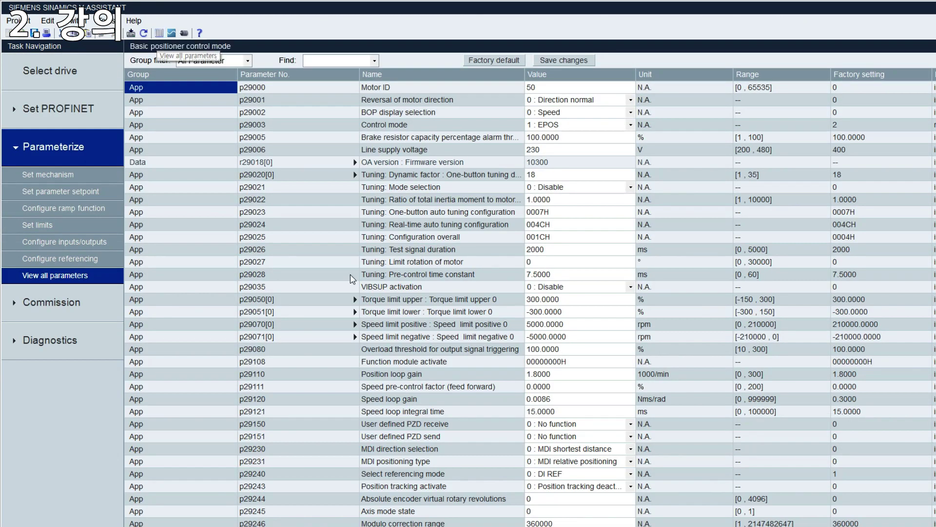
Look through the drive's parameter list for a readable value and locate r33, Torque utilization smoothed.
left_click(430, 185)
scroll(437, 236, "down", 10)
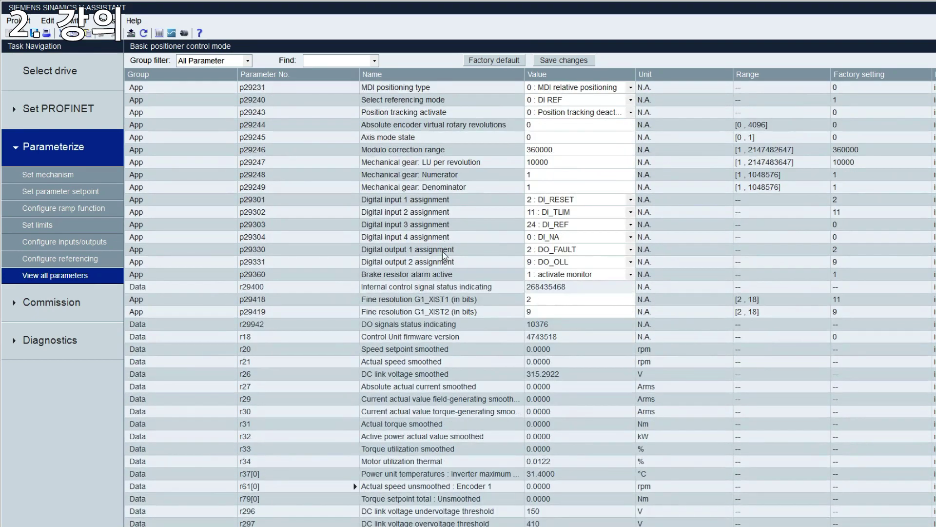
left_click(449, 375)
scroll(453, 376, "down", 2)
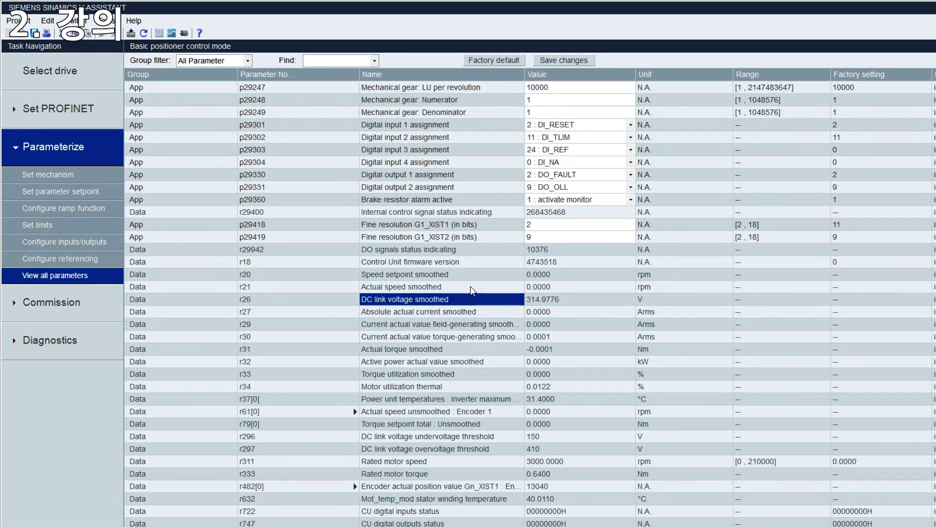
scroll(472, 290, "down", 2)
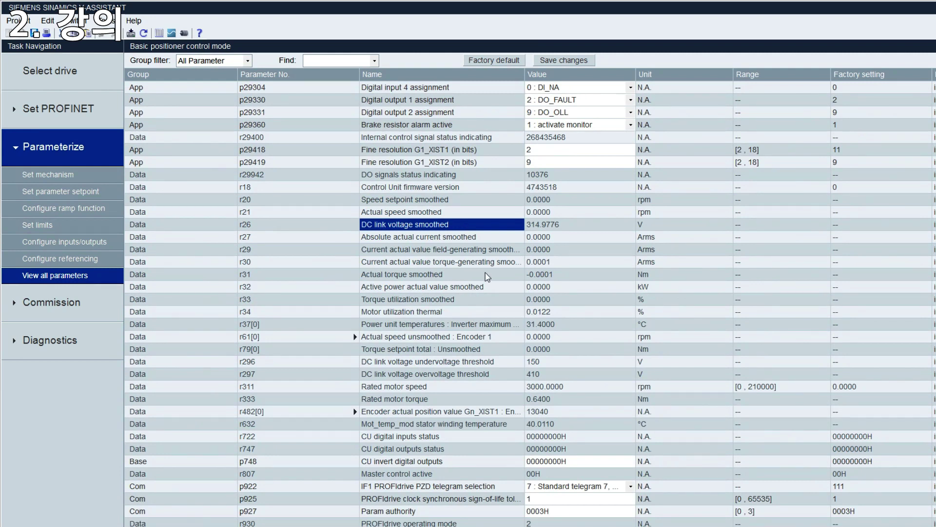
left_click(475, 301)
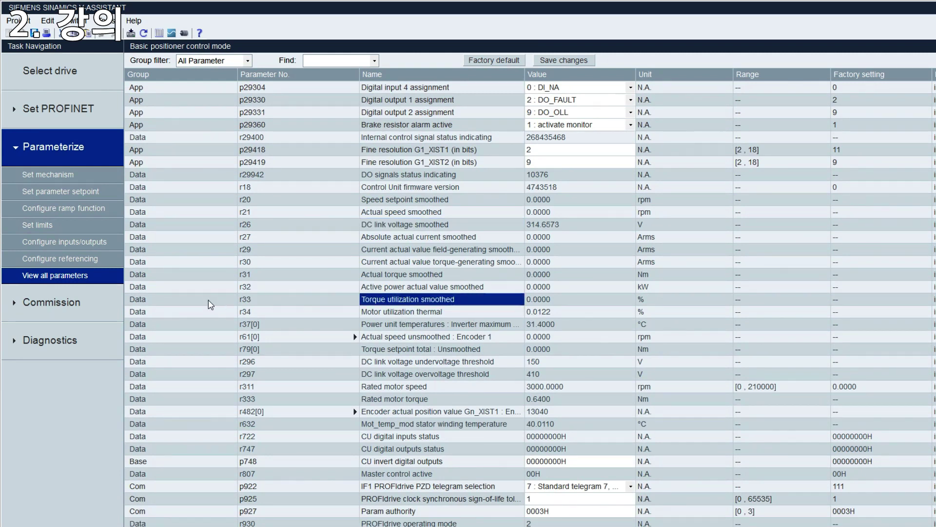
left_click(276, 304)
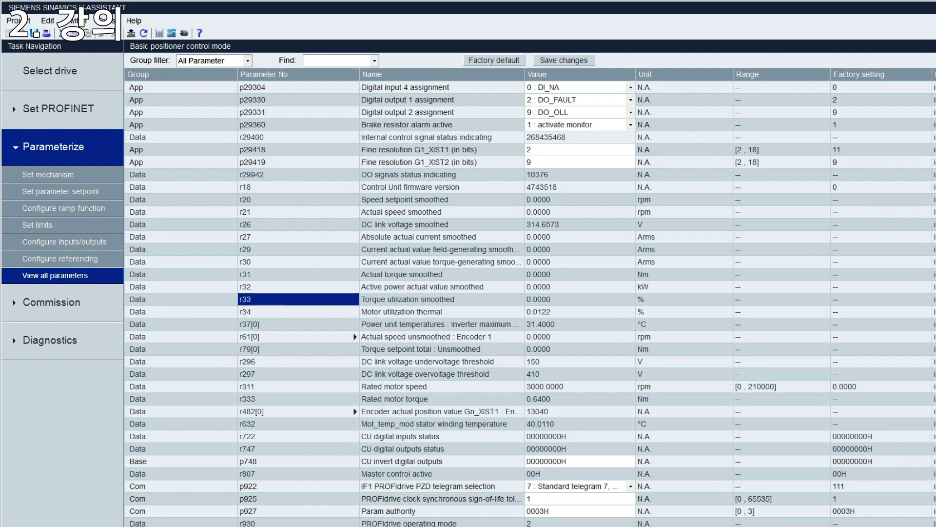
Switch back to TIA Portal and set the start value of siParaNo in Static_1[1] to 33.
key("alt+Tab")
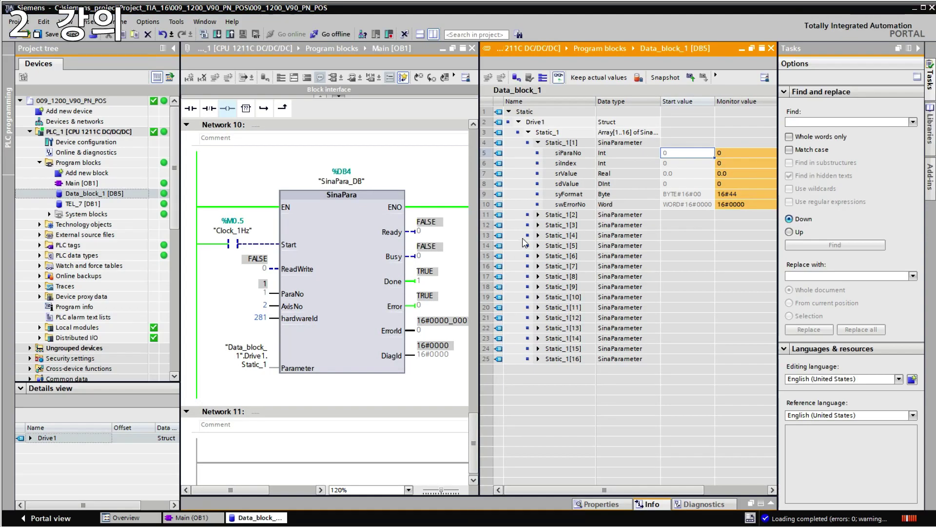
left_click(700, 157)
type("33")
key("Return")
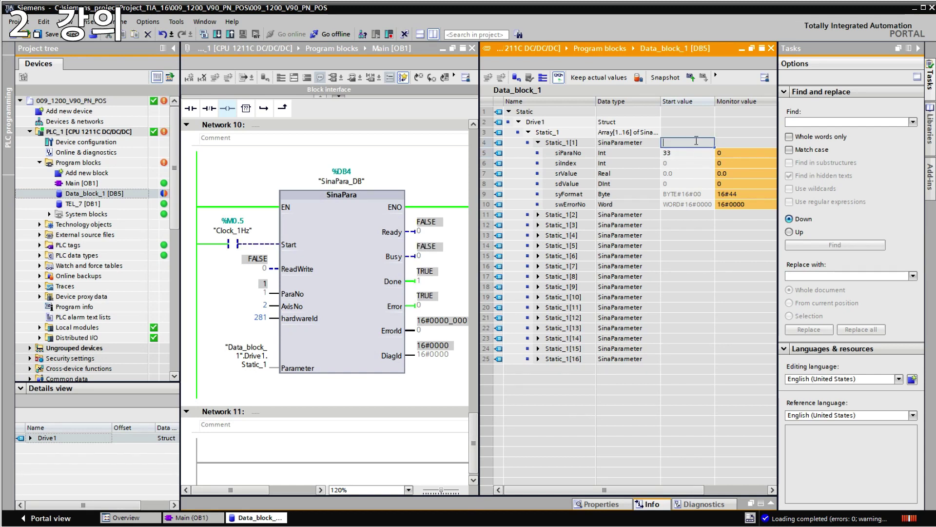
Modify the online value of siParaNo in Static_1[1] to 33.
right_click(721, 152)
left_click(769, 166)
type("33")
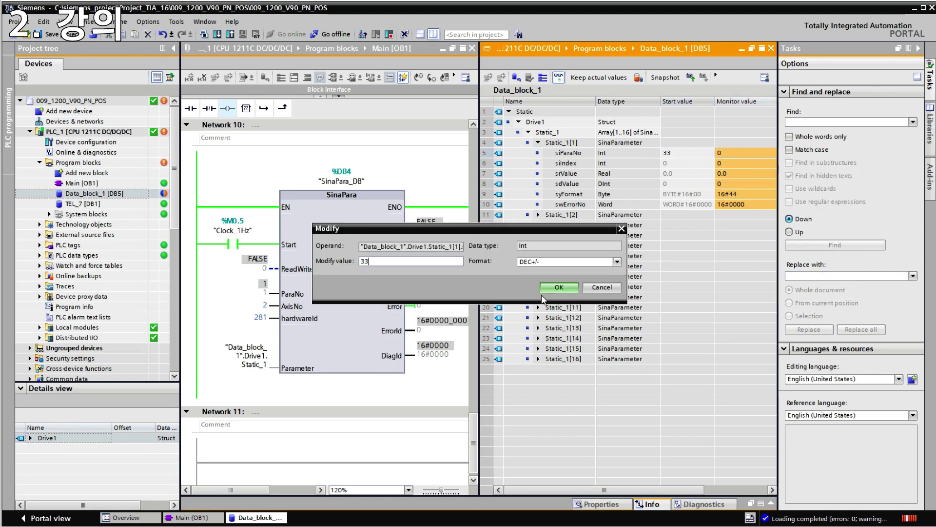
left_click(545, 289)
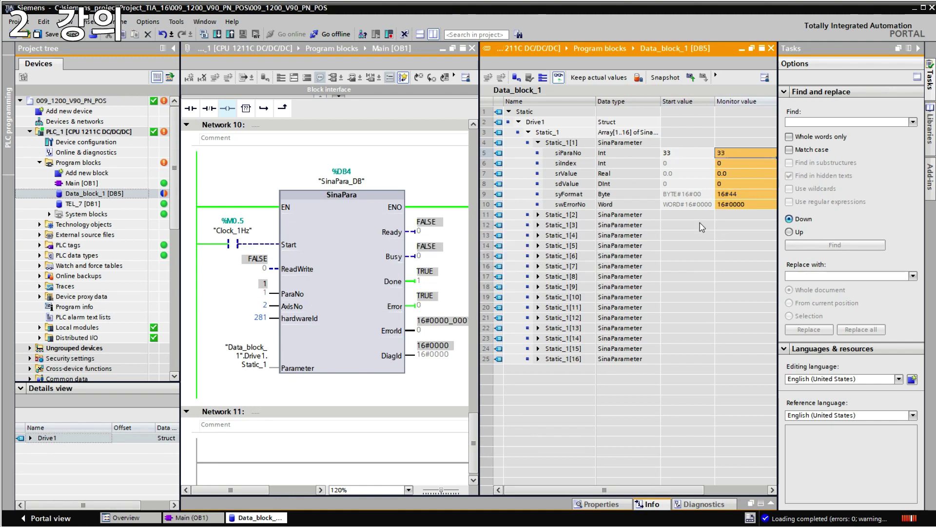
Examine the monitored srValue of Static_1[1] alongside the SinaPara block's status in Main.
left_click(732, 174)
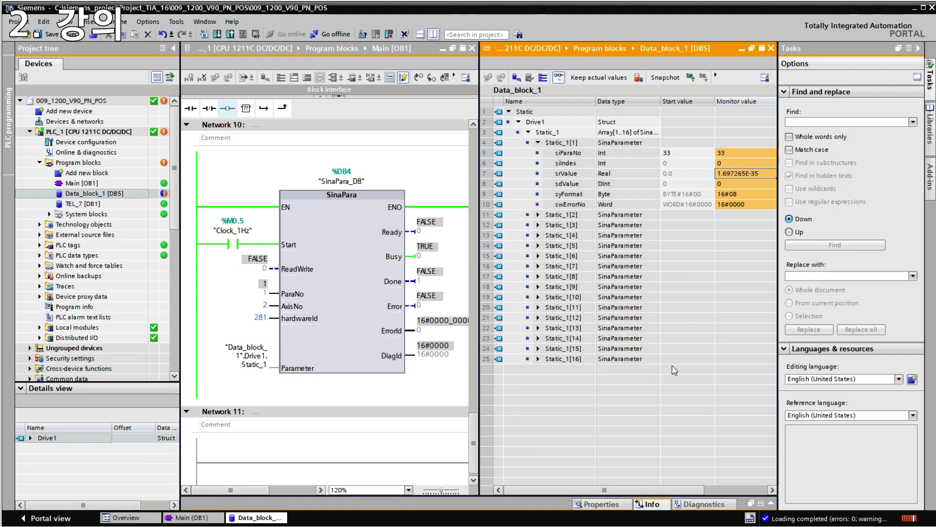
scroll(526, 490, "right", 3)
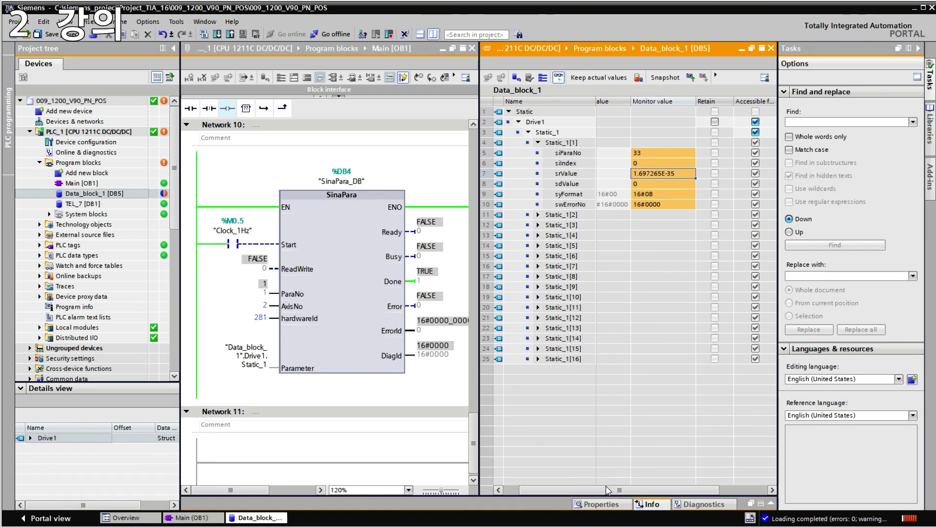
scroll(596, 491, "left", 1)
scroll(596, 492, "left", 1)
left_click(670, 243)
scroll(609, 489, "left", 1)
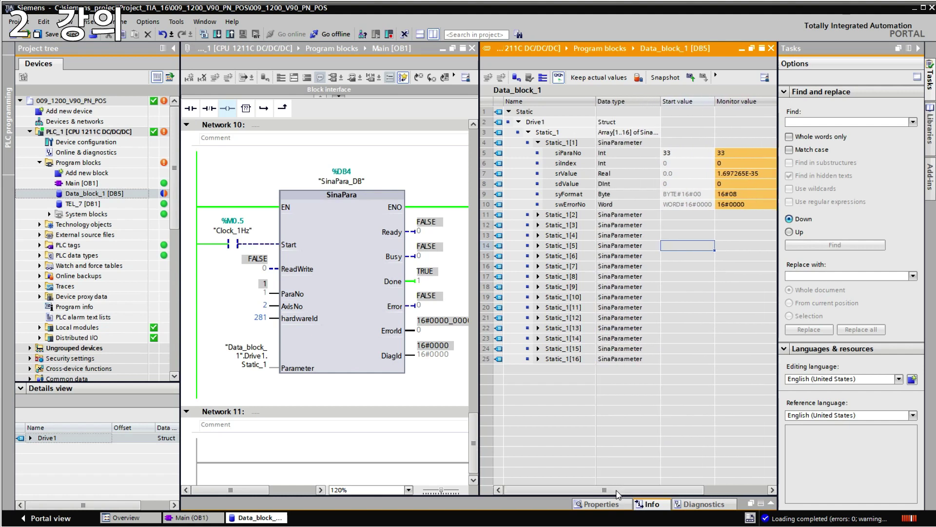
left_click(739, 176)
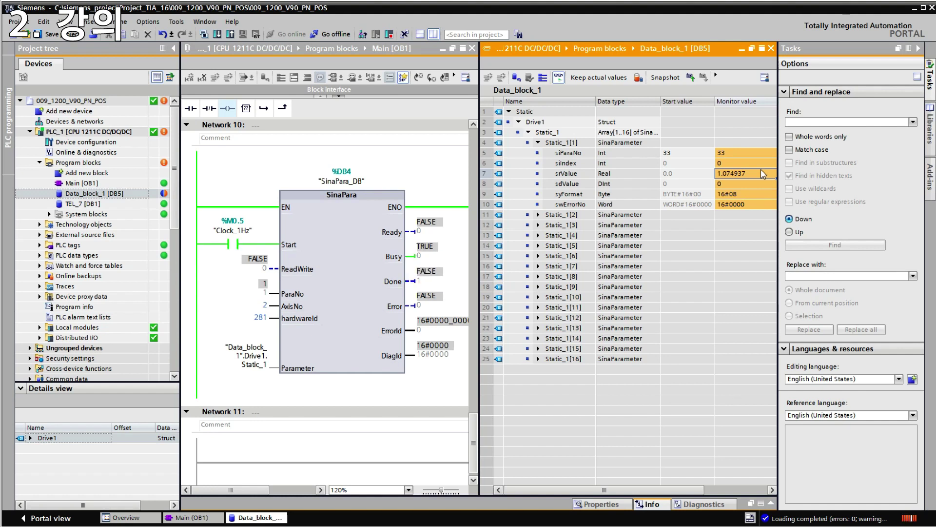
left_click(341, 315)
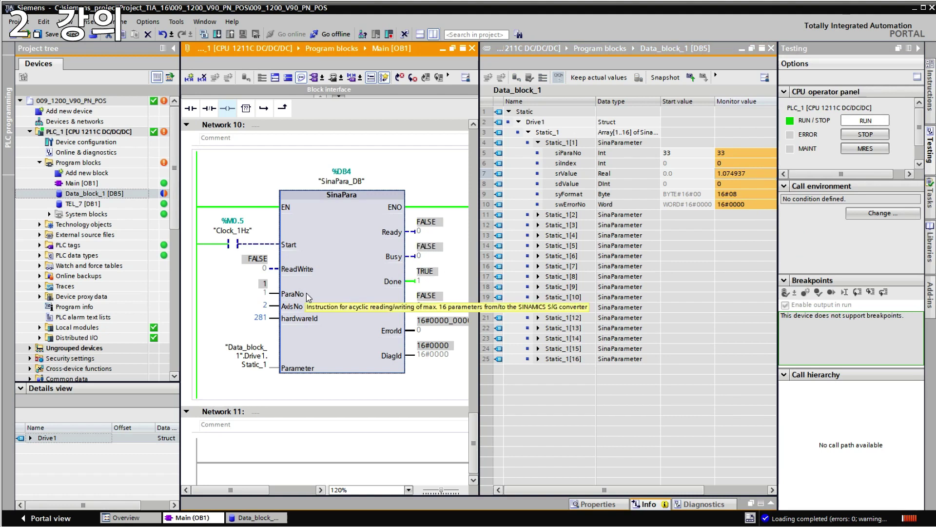
Expand Static_1[2], then switch to SINAMICS V-ASSISTANT and review the drive's mechanism and parameter setpoint settings.
left_click(538, 214)
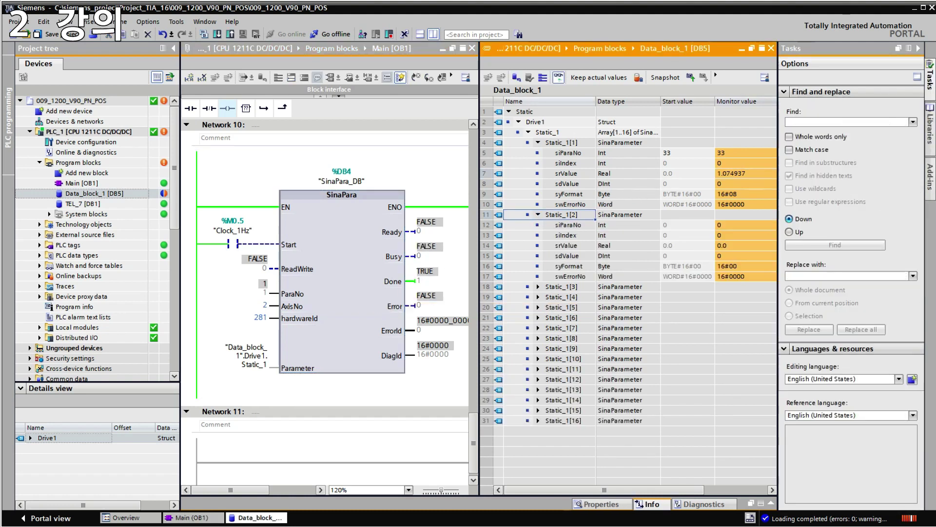
left_click(538, 507)
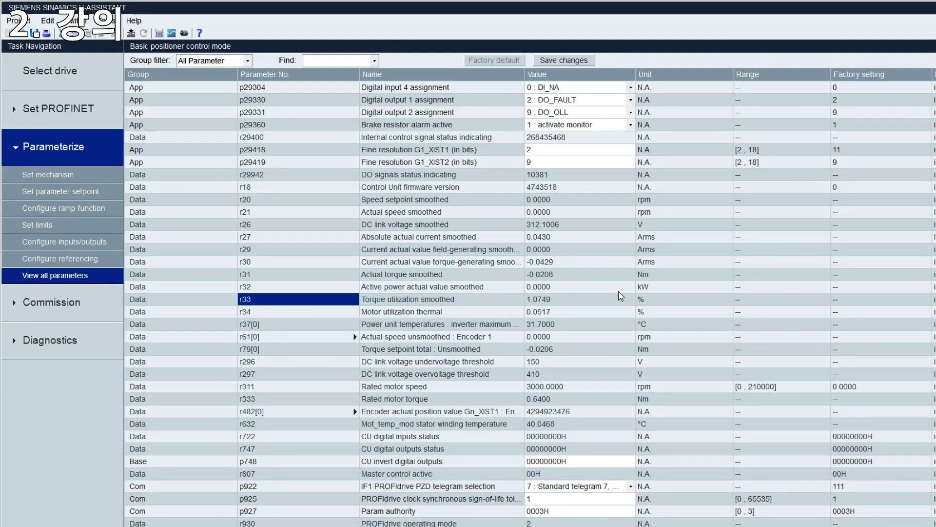
left_click(441, 212)
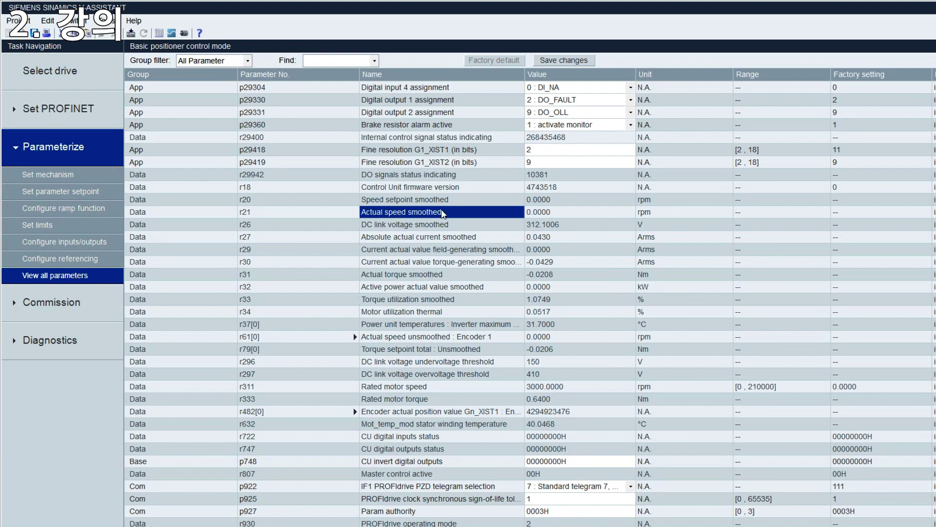
left_click(90, 174)
left_click(83, 192)
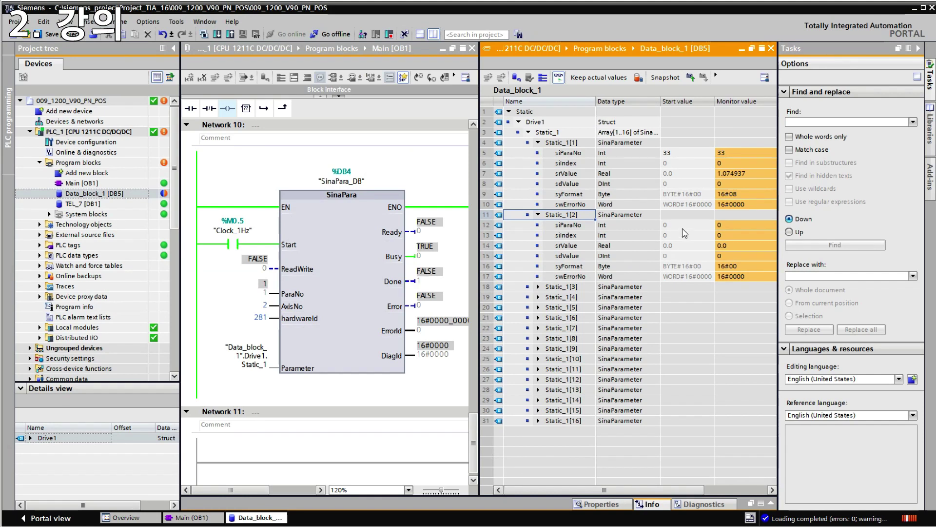
In TIA Portal, set the start value of siParaNo in Static_1[2] to 2617.
left_click(683, 225)
type("2617")
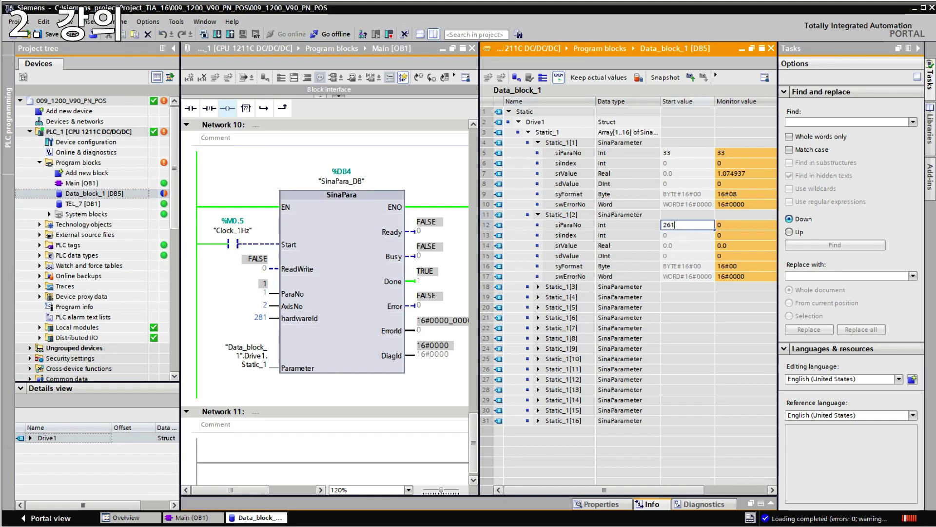
key("Return")
key("Return")
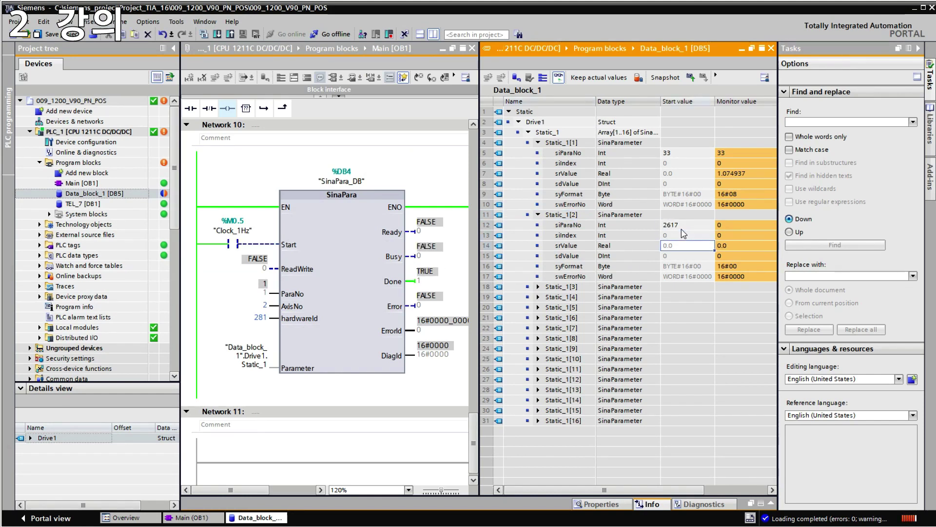
Expand Static_1[3] and Static_1[4], and set the start values of Static_1[3] to siParaNo 2617 and siIndex 1.
left_click(538, 287)
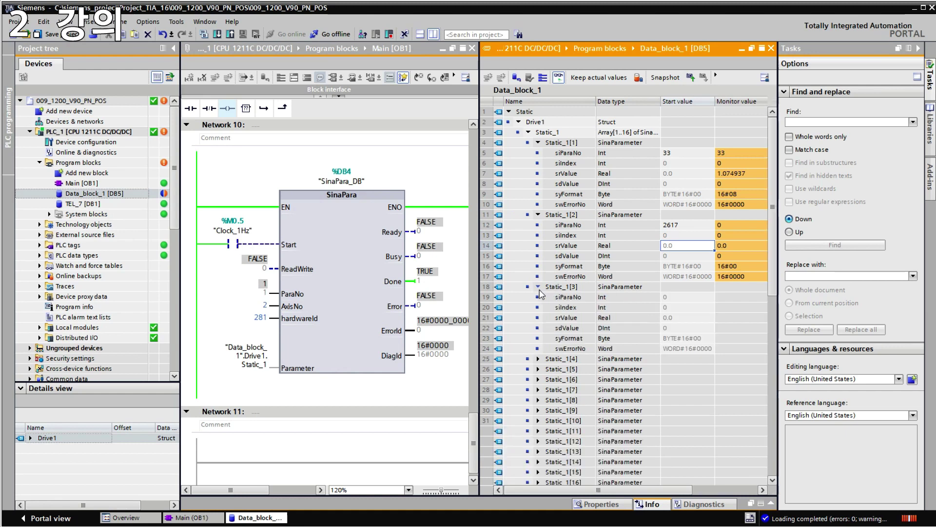
left_click(538, 359)
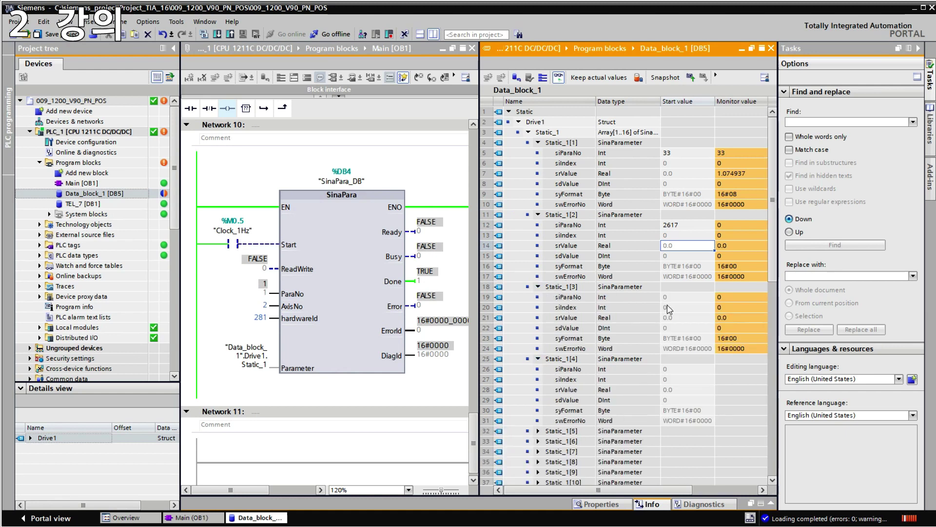
left_click(680, 297)
type("2617")
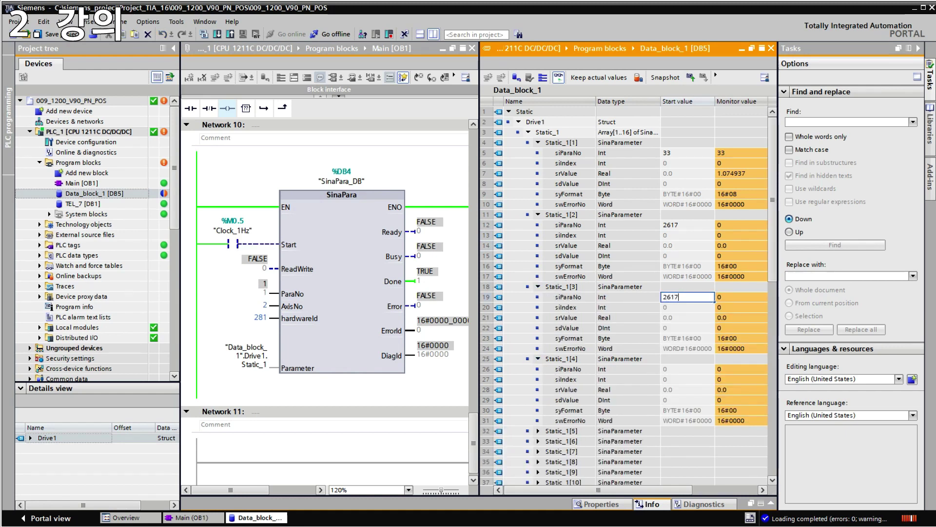
left_click(686, 308)
type("1")
left_click(673, 236)
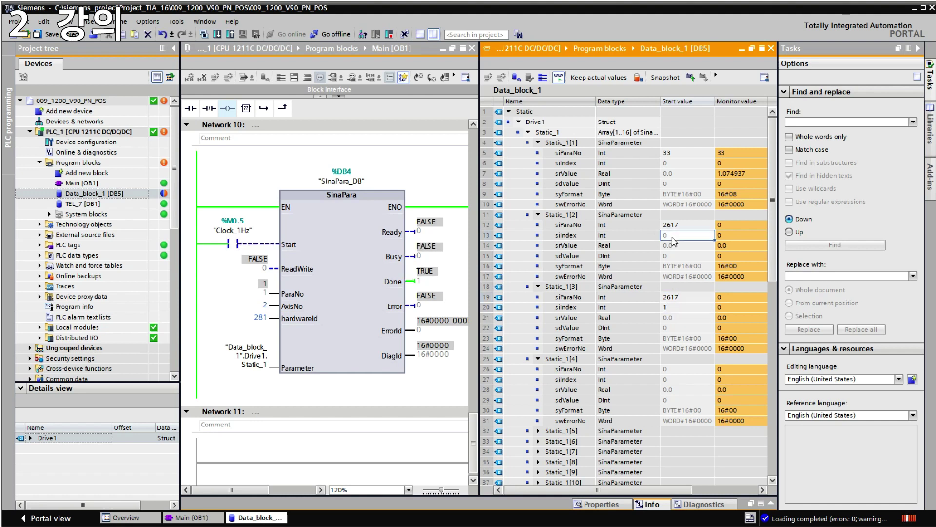
Set the start values of Static_1[4] in Data_block_1 to siParaNo 2617 and siIndex 2.
left_click(681, 369)
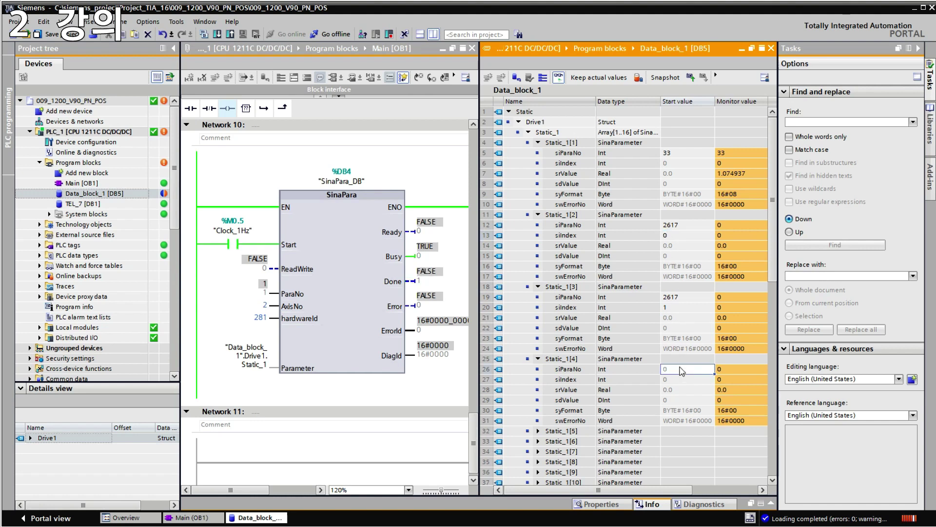
type("2617")
key("Return")
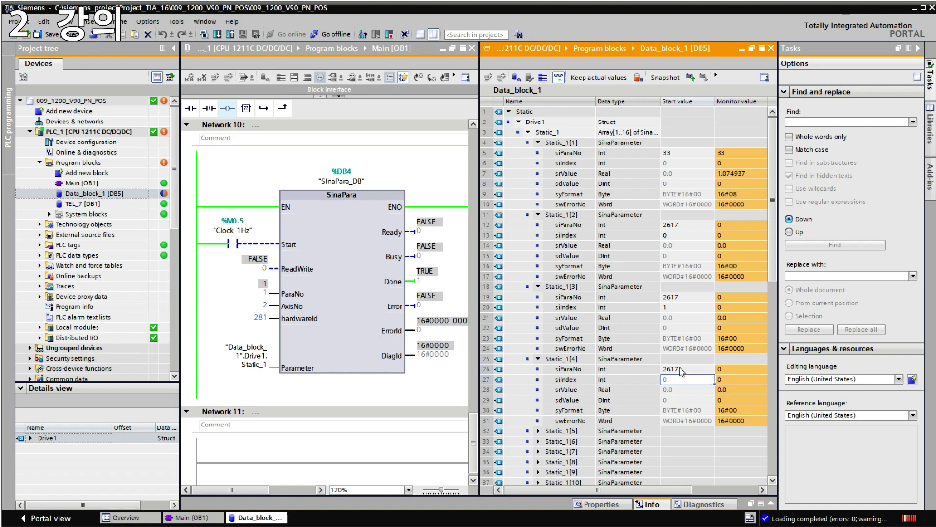
type("2")
left_click(681, 369)
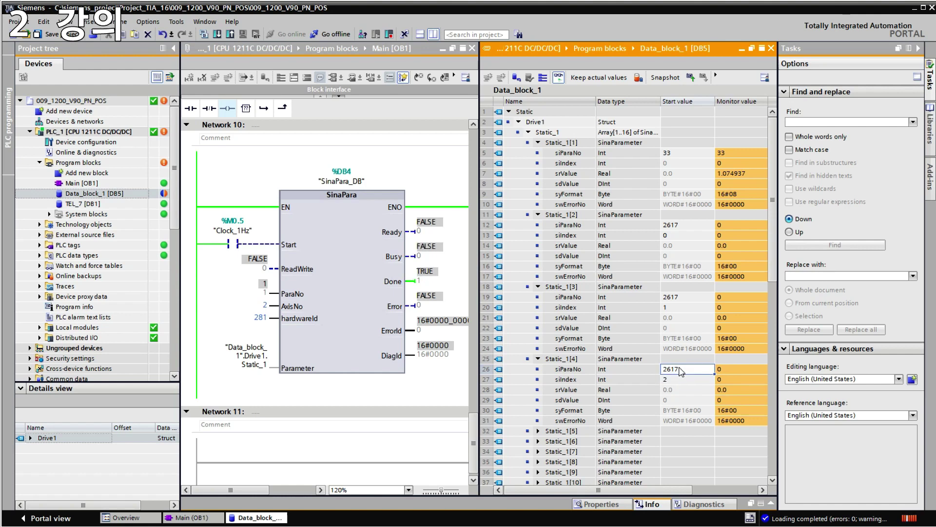
Modify the online value of siParaNo in Static_1[2] to 2617.
right_click(746, 223)
left_click(770, 235)
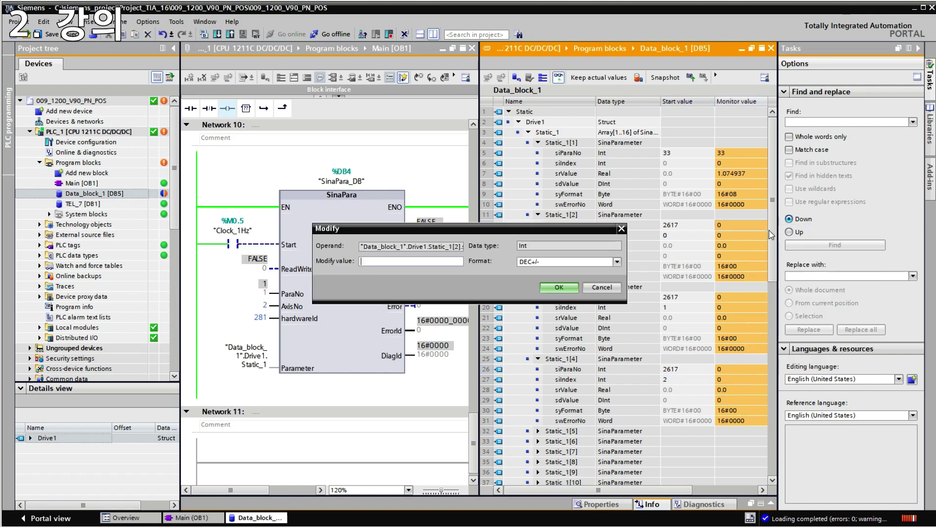
type("2617")
left_click(559, 287)
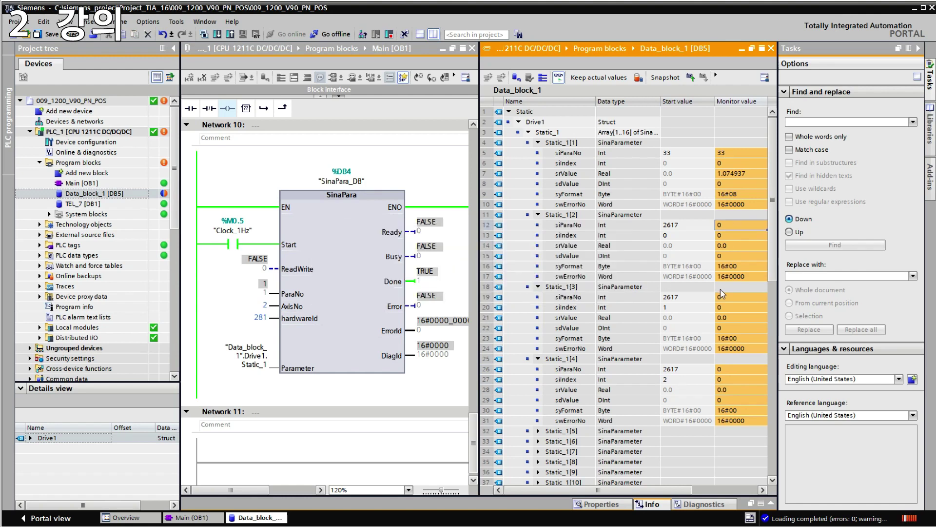
Modify the online siParaNo values of Static_1[3] and Static_1[4] to 2617.
right_click(727, 297)
left_click(761, 308)
type("267")
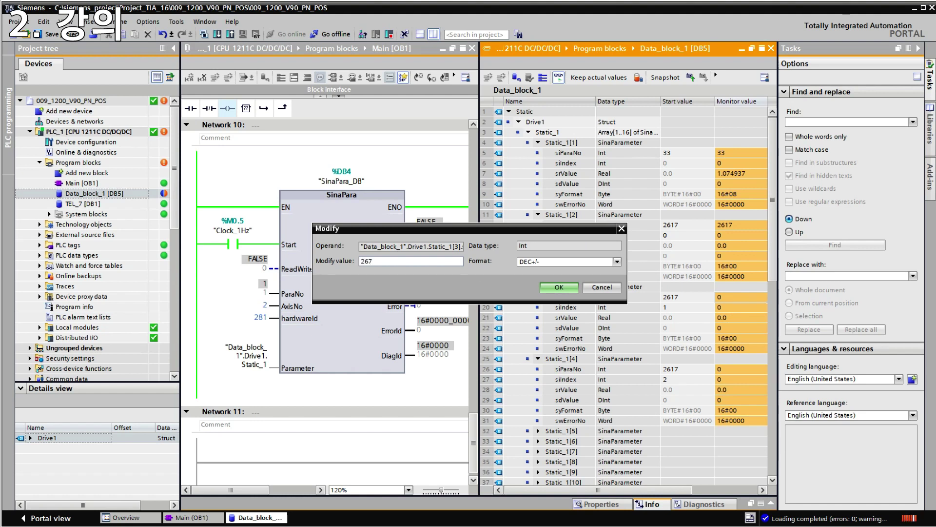
key("shift+Left")
key("shift+Left")
key("shift+Left")
key("shift+Left")
key("ctrl+c")
left_click(559, 287)
right_click(724, 369)
left_click(765, 374)
key("ctrl+v")
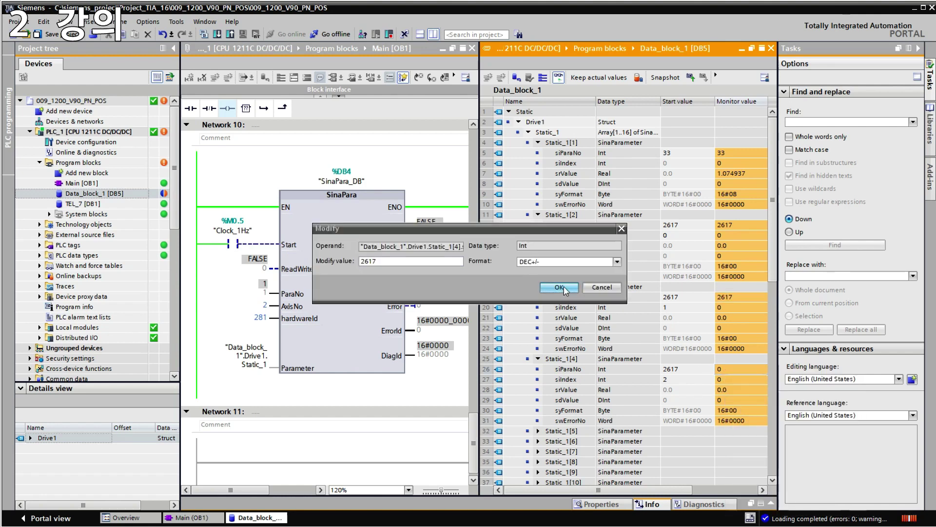
left_click(556, 287)
Modify the online siIndex values to 1 in Static_1[3] and 2 in Static_1[4].
right_click(728, 309)
left_click(766, 316)
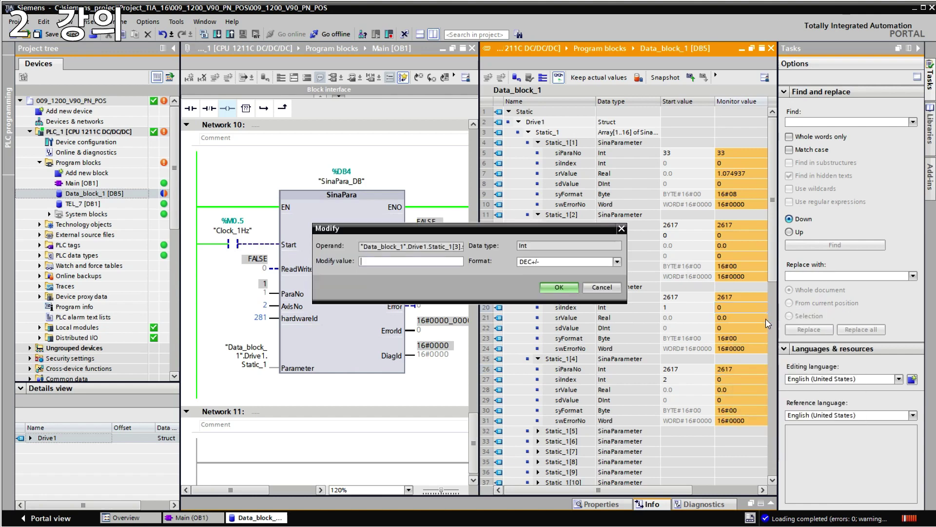
type("1")
left_click(559, 286)
right_click(728, 378)
left_click(779, 385)
type("2")
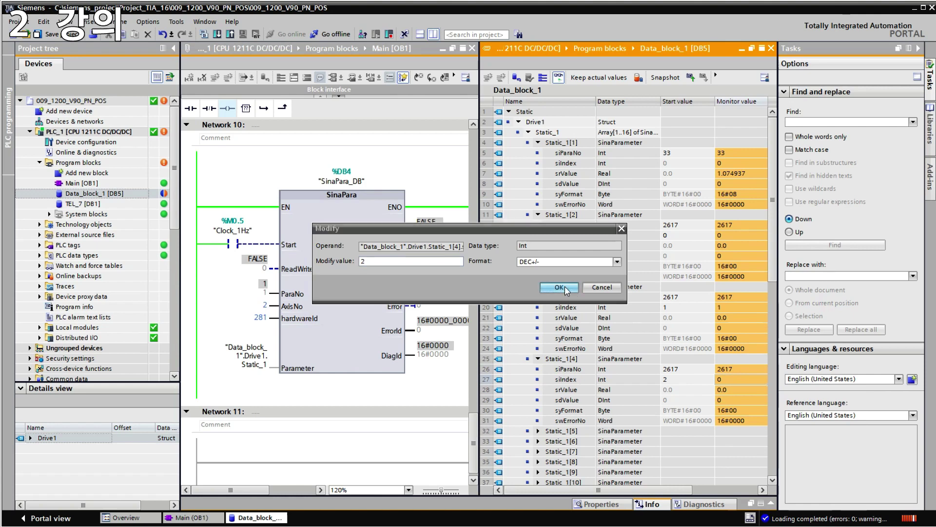
left_click(565, 285)
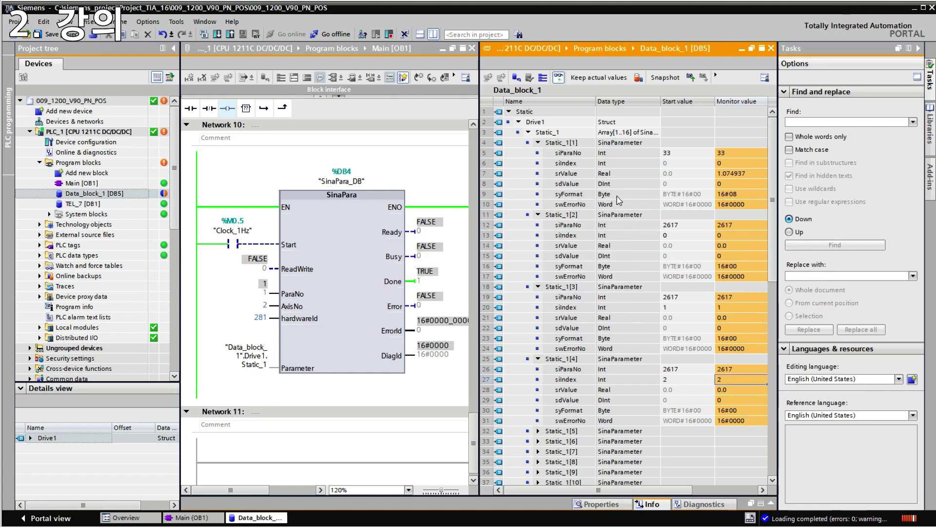
Set the ParaNo input of the SinaPara block in Network 10 to 4.
left_click(253, 294)
type("4")
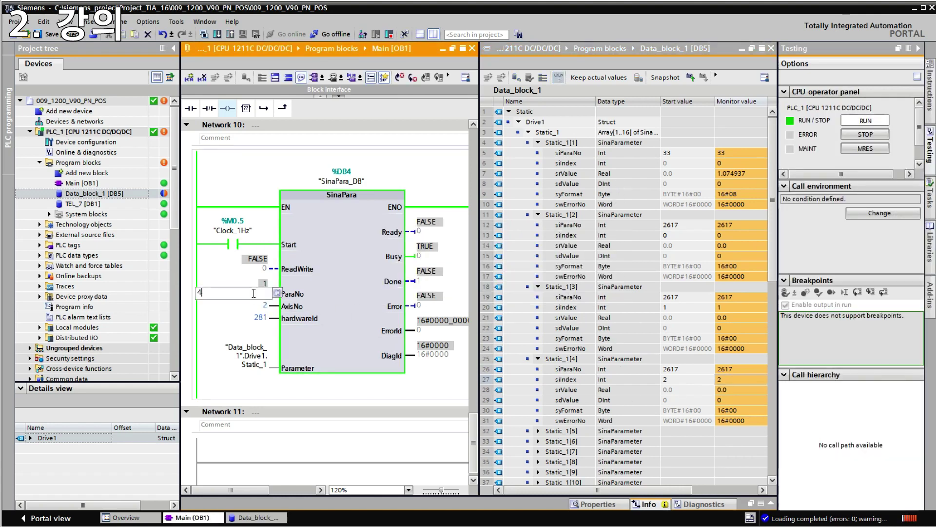
key("Return")
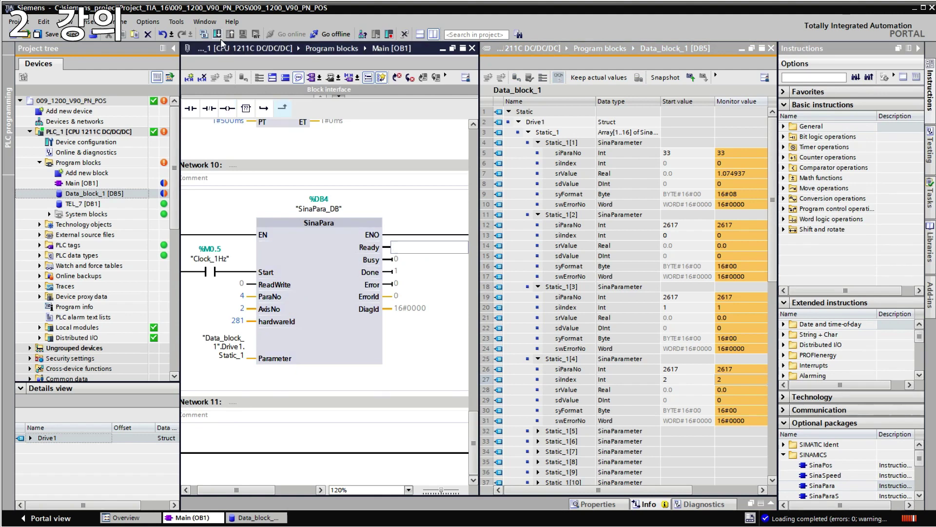
Download the changed program to the PLC, and collapse the load messages and the testing area.
left_click(219, 36)
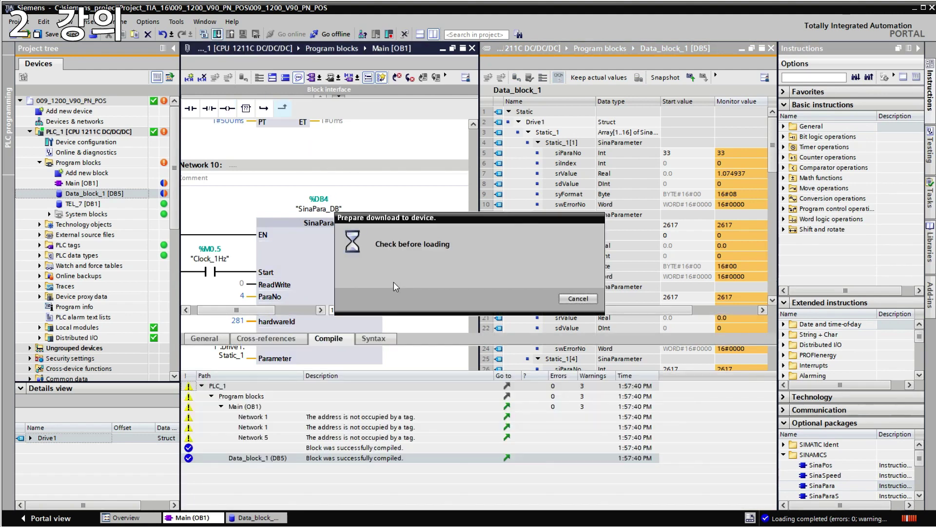
left_click(643, 392)
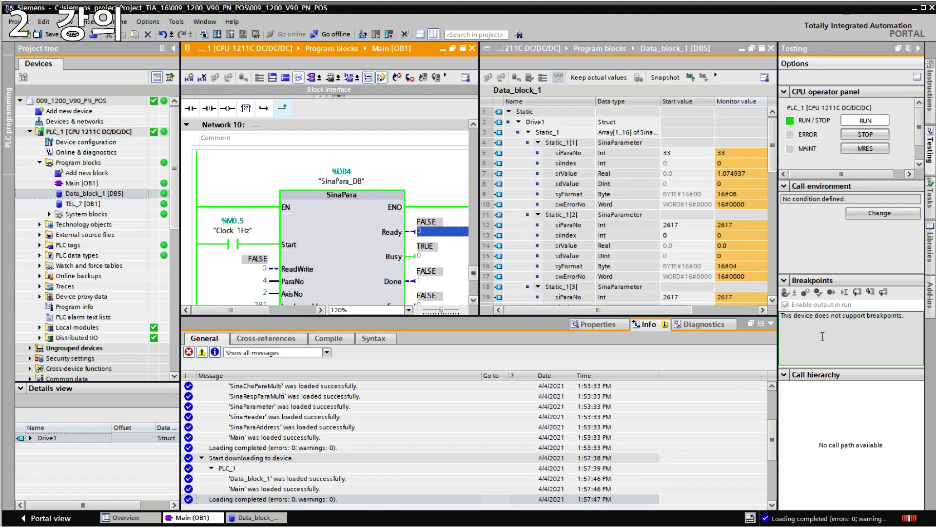
left_click(771, 324)
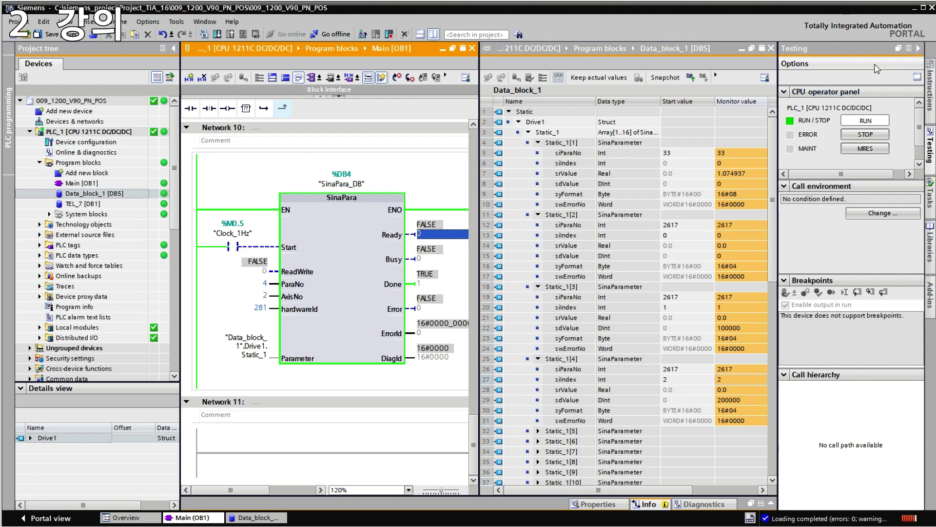
left_click(920, 48)
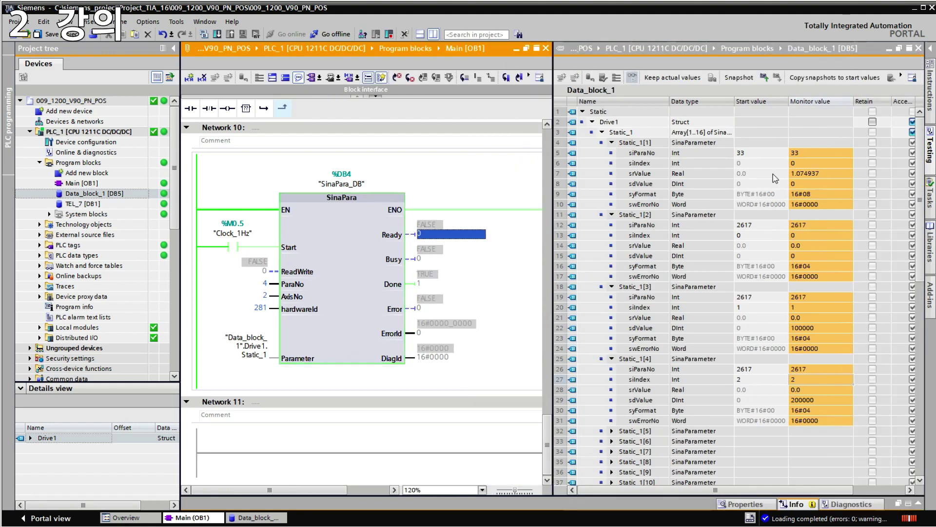
Examine the monitored srValue and sdValue entries of Static_1[1] to Static_1[4] and their data types.
left_click(829, 171)
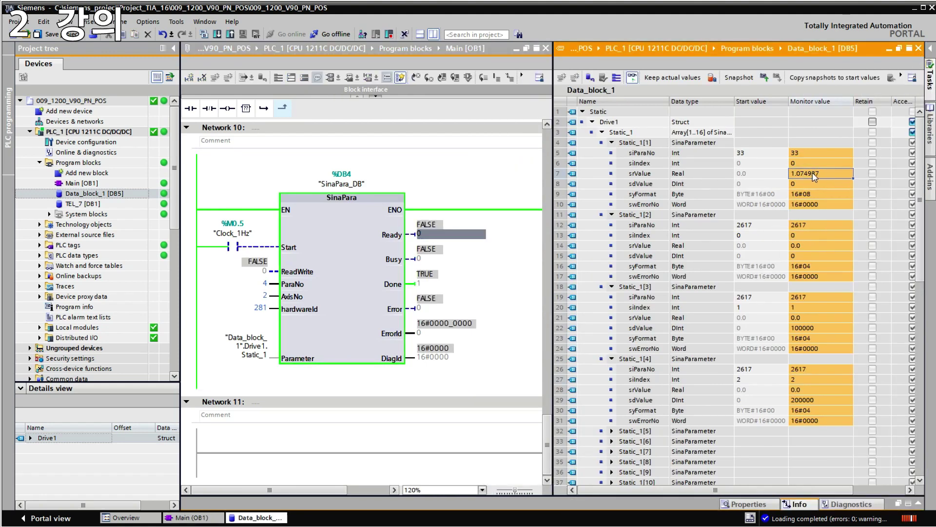
left_click(700, 173)
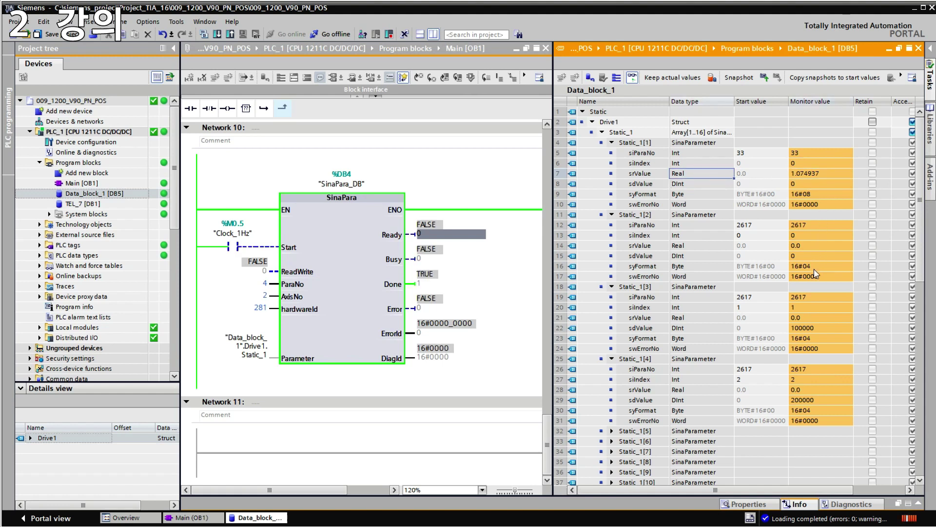
left_click(805, 255)
left_click(813, 329)
left_click(694, 332)
left_click(808, 402)
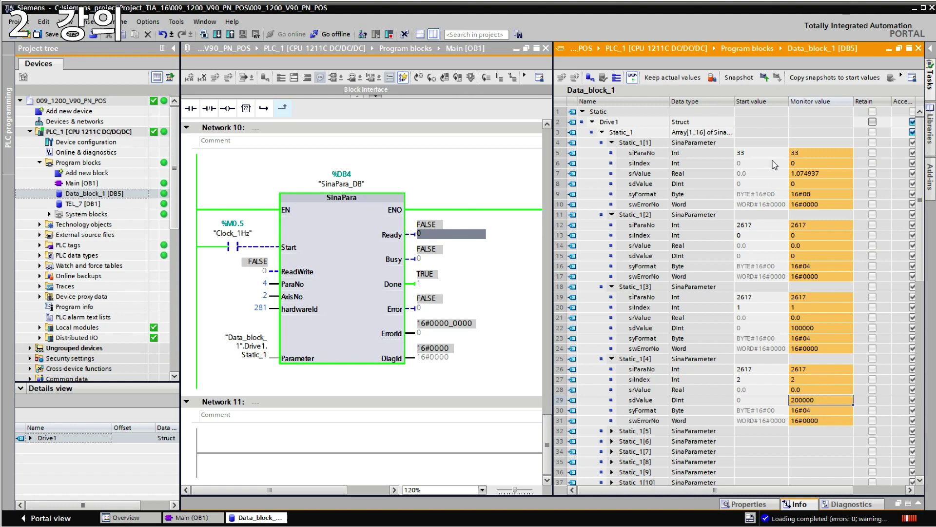
Compare the monitored syFormat codes of Static_1[1], Static_1[2] and Static_1[4].
left_click(823, 196)
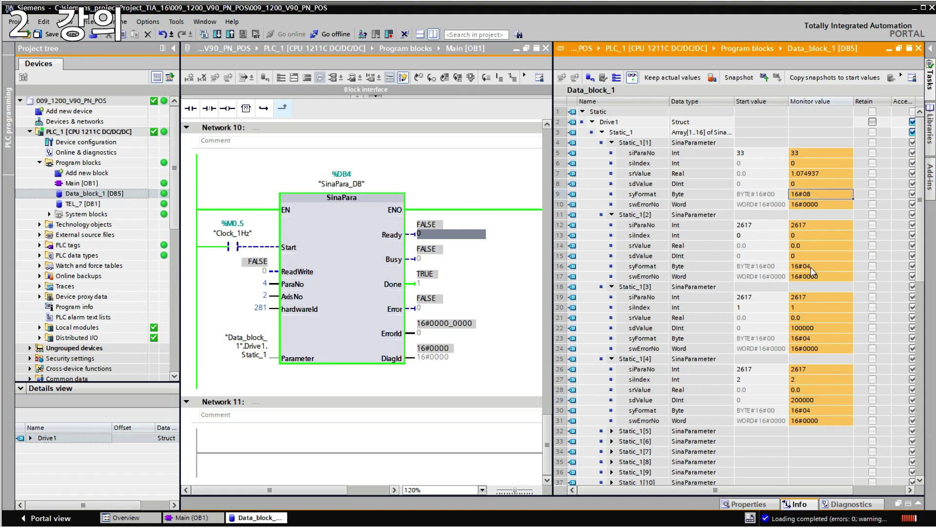
left_click(823, 413)
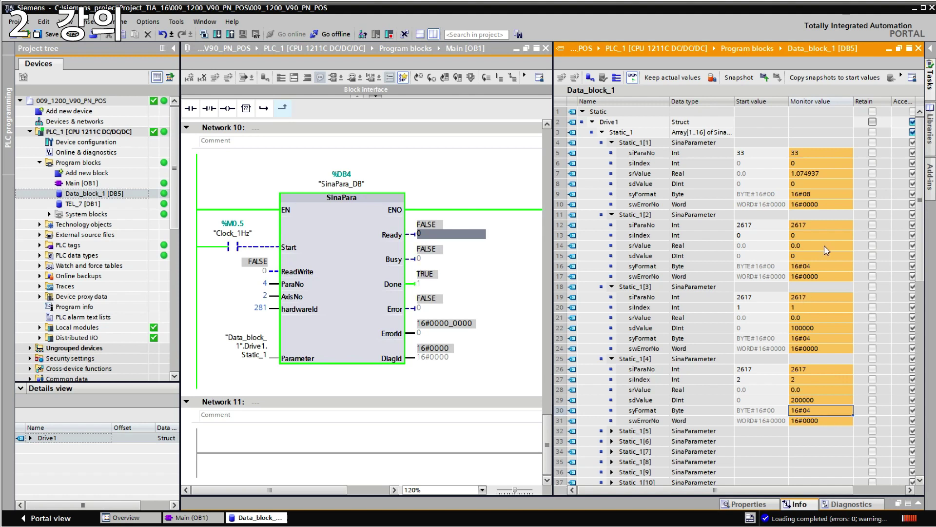
left_click(829, 198)
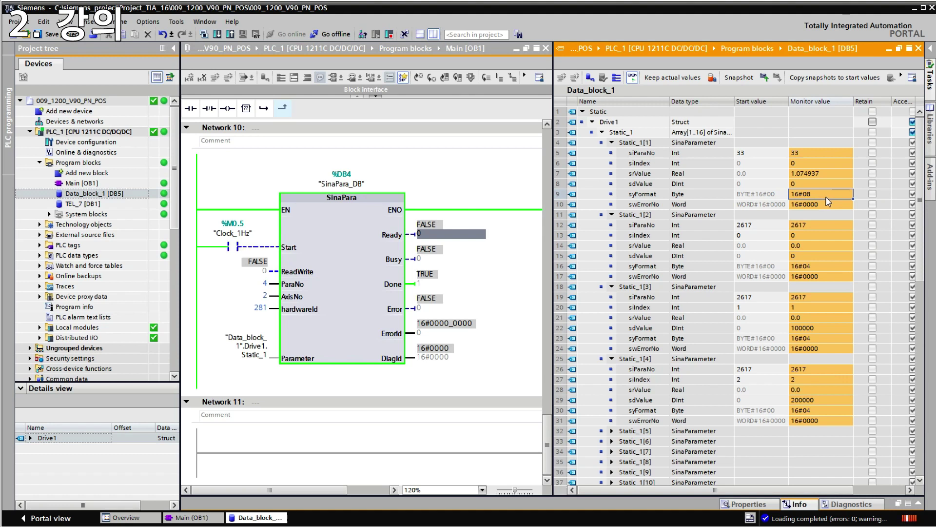
left_click(815, 266)
left_click(801, 412)
Widen the Main editor beside Data_block_1 and review the data types of the parameter value entries.
left_click(368, 266)
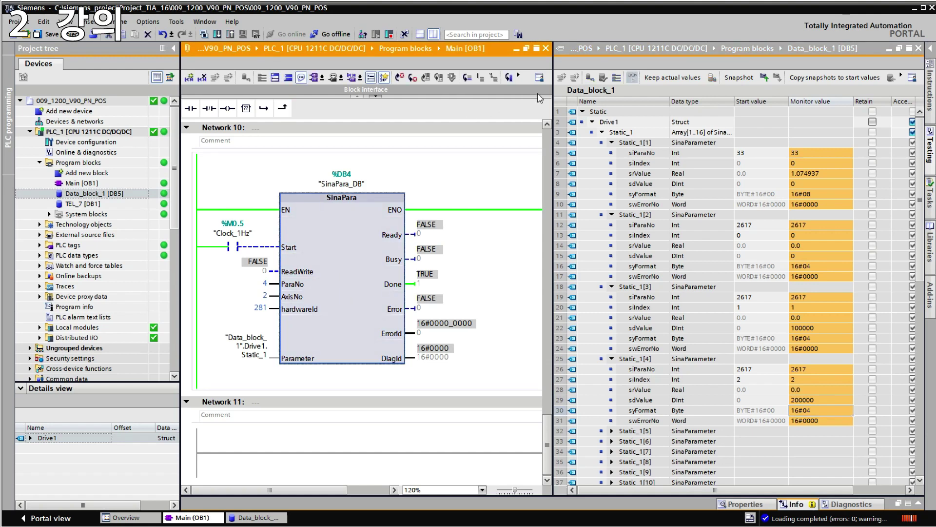
left_click_drag(550, 96, 616, 100)
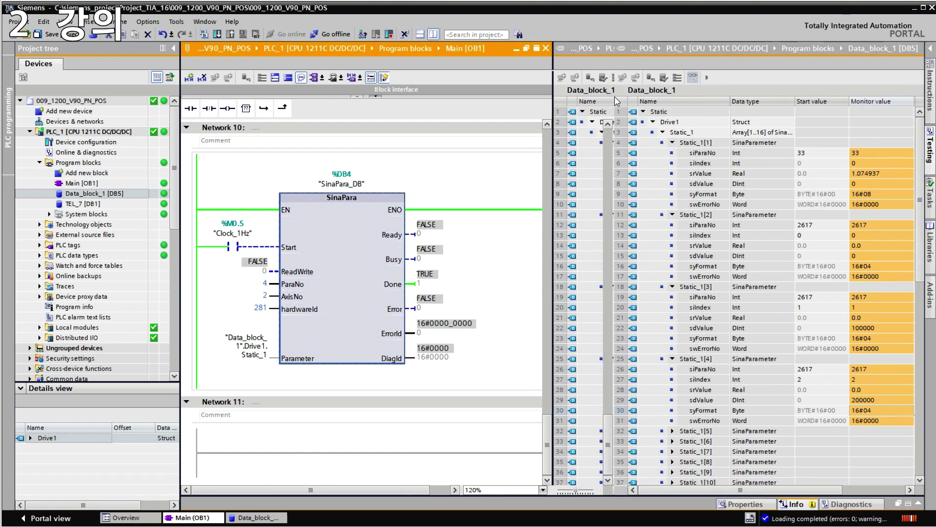
left_click(874, 247)
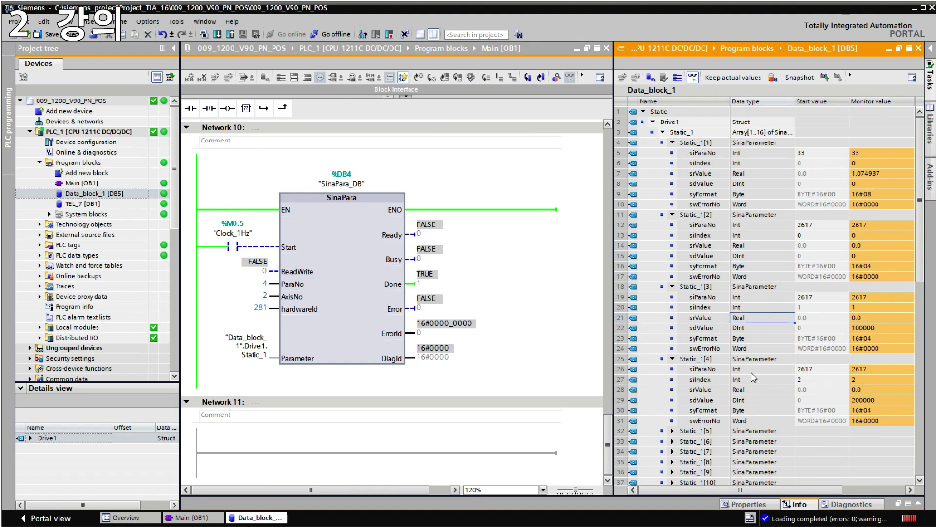
left_click(773, 328)
left_click(763, 257)
left_click(543, 259)
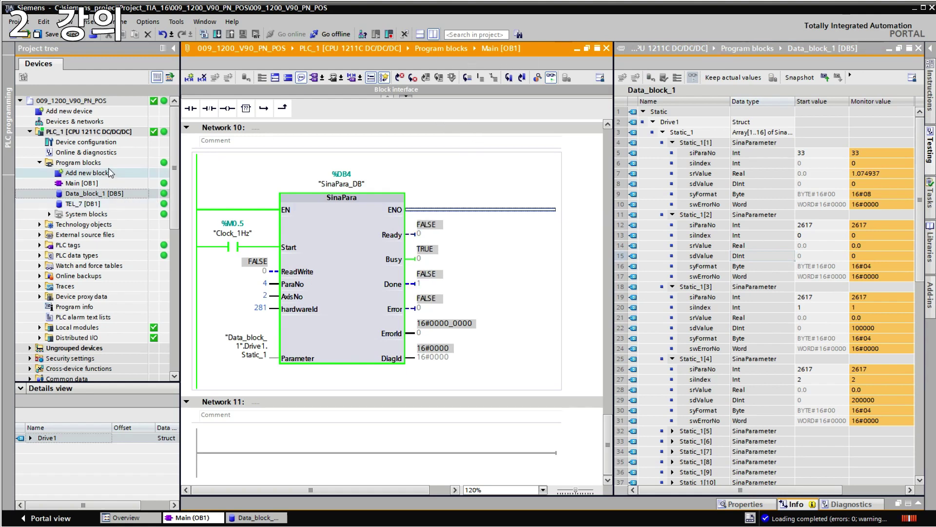
Add a global data block named Data_block_2 and create a Struct variable named Drive1_out in it.
double_click(87, 173)
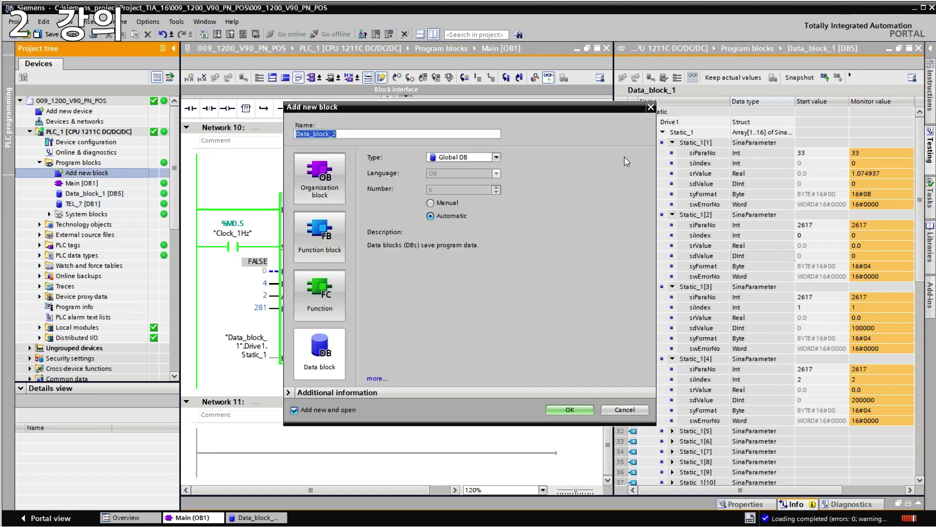
left_click(579, 408)
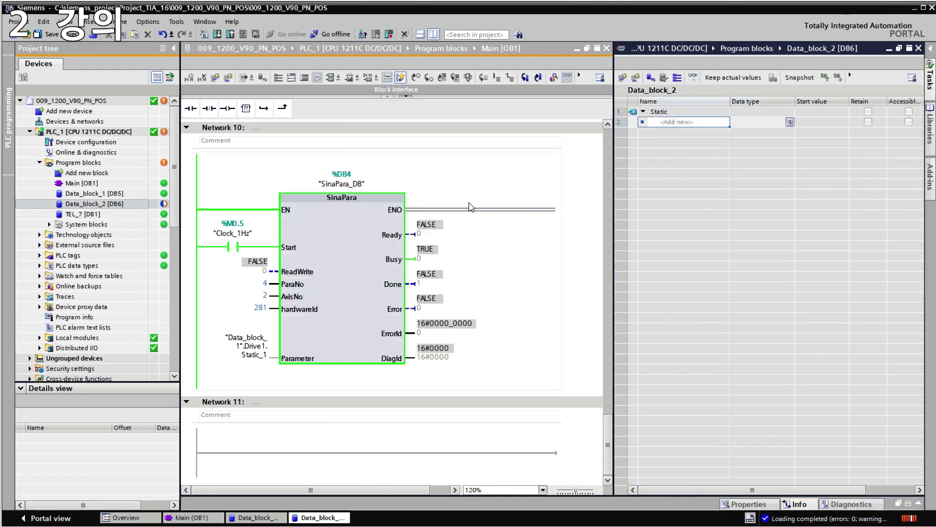
type("D")
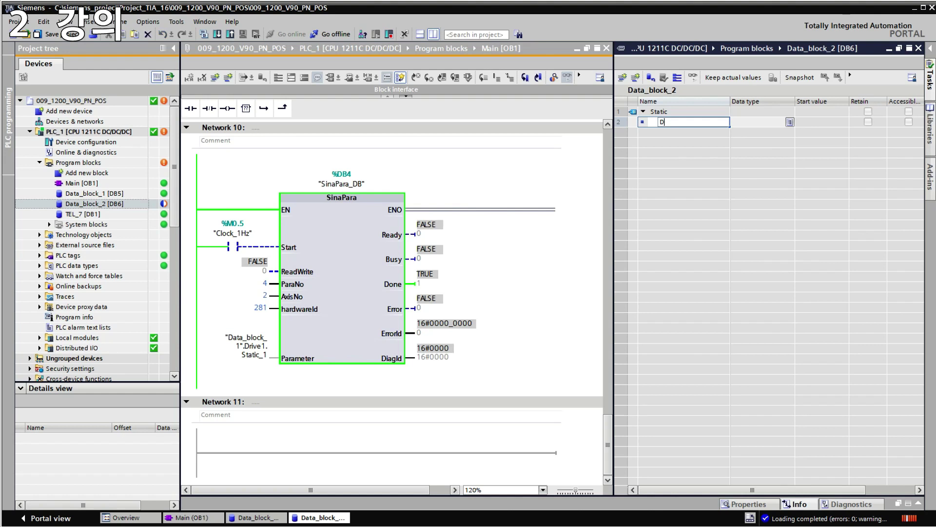
type("rive1_out")
key("Return")
left_click(754, 131)
key("Up")
type("s")
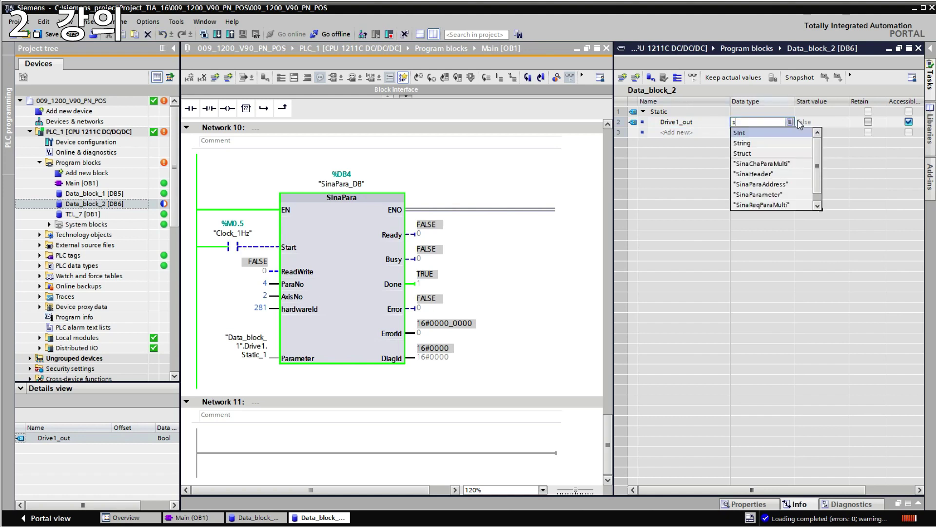
left_click(754, 154)
key("Return")
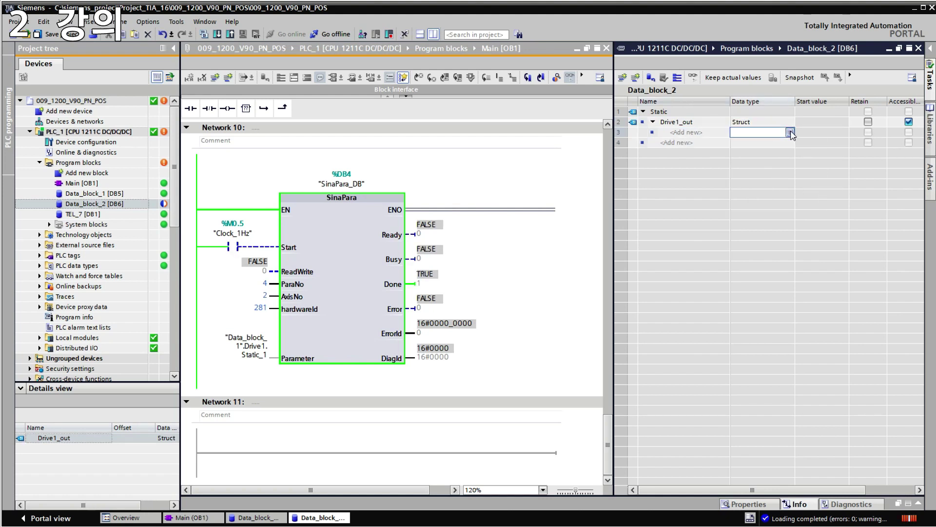
Give the first member of Drive1_out the data type Array[1..16] of "SinaParameter".
left_click(790, 133)
left_click(762, 153)
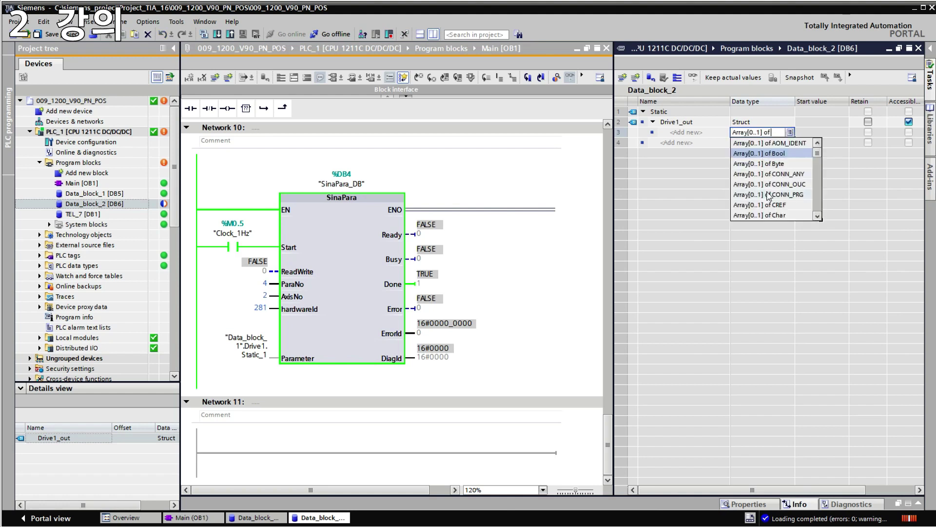
left_click(760, 131)
key("BackSpace")
type("16")
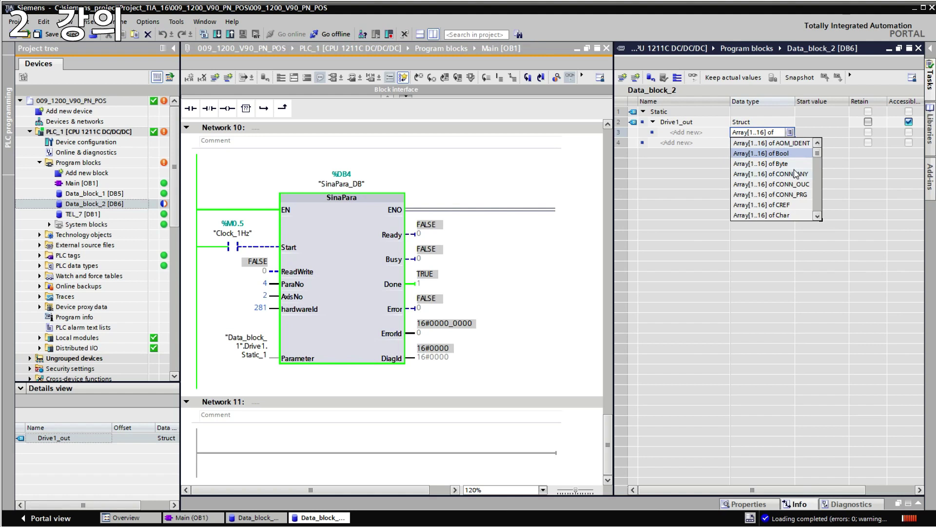
scroll(796, 173, "down", 10)
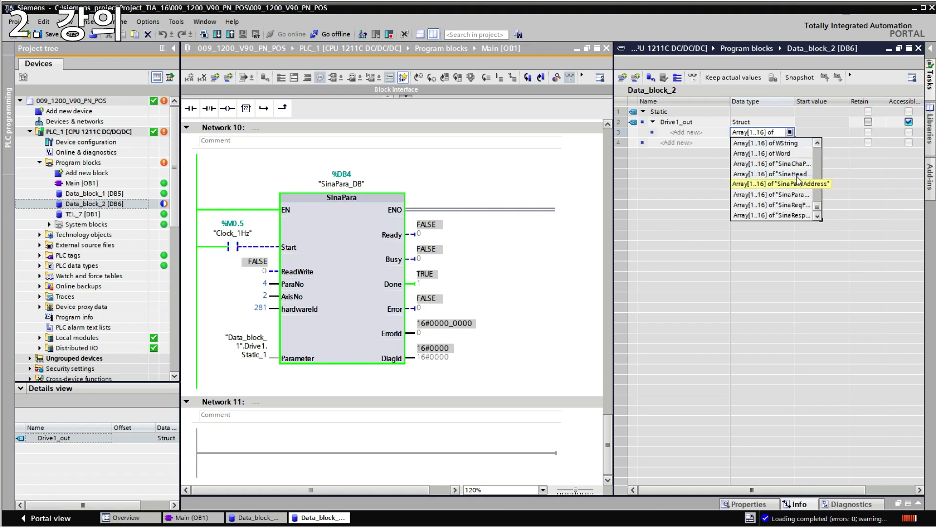
left_click(790, 197)
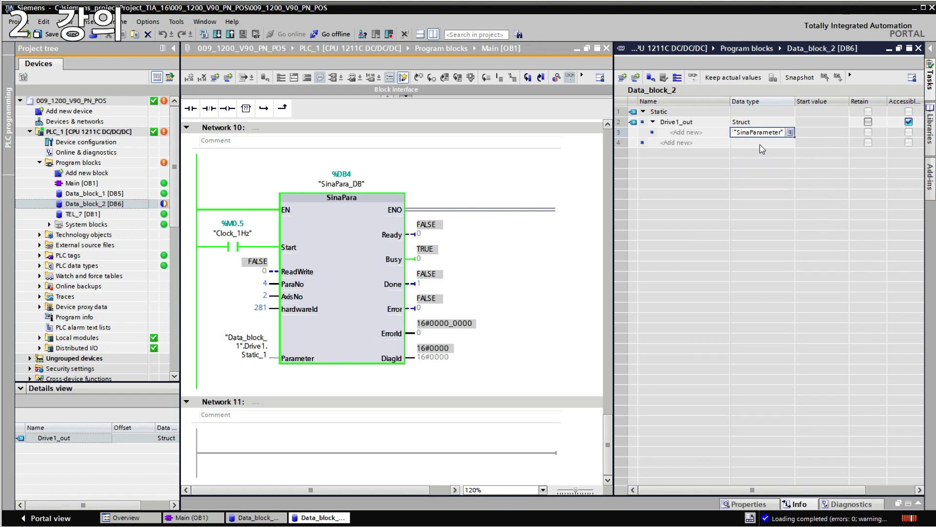
Expand the Static_1 array in Drive1_out and set siParaNo to 2617 and siIndex to 1 for Static_1[1].
key("Return")
left_click(662, 133)
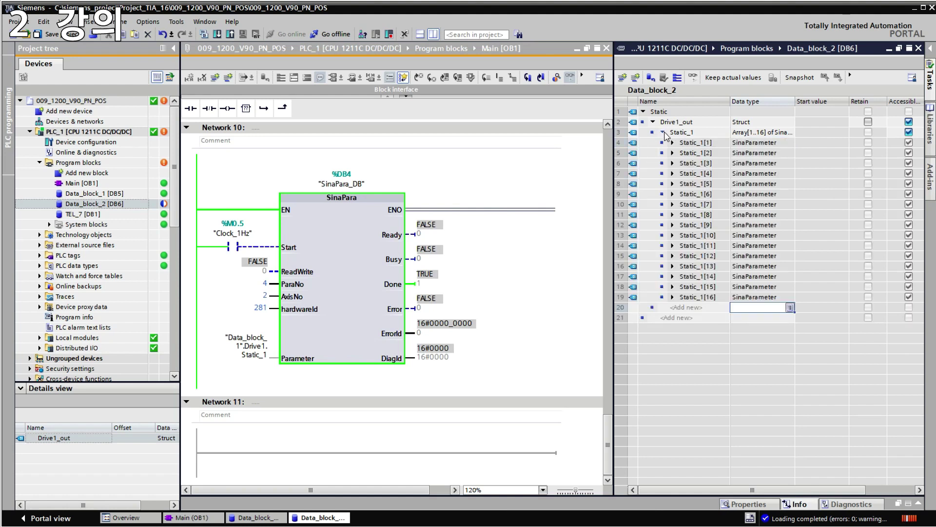
left_click(673, 143)
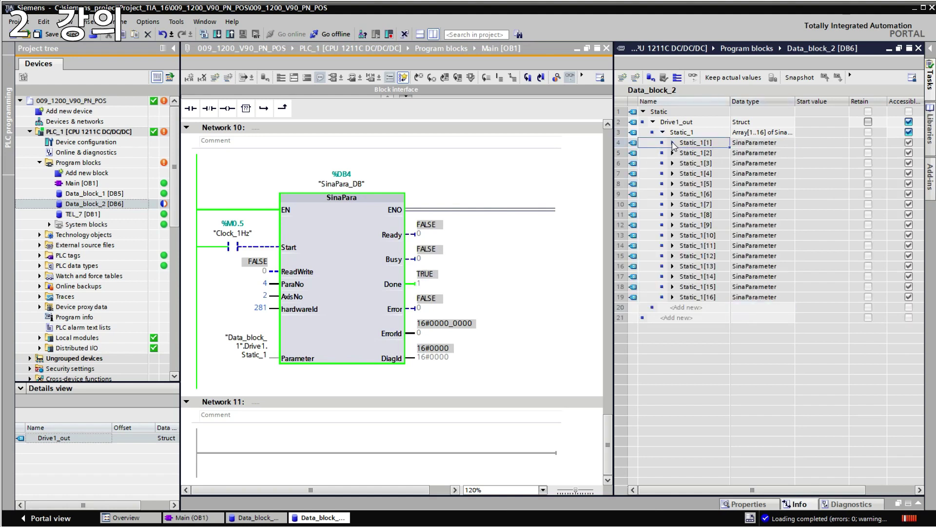
left_click(810, 153)
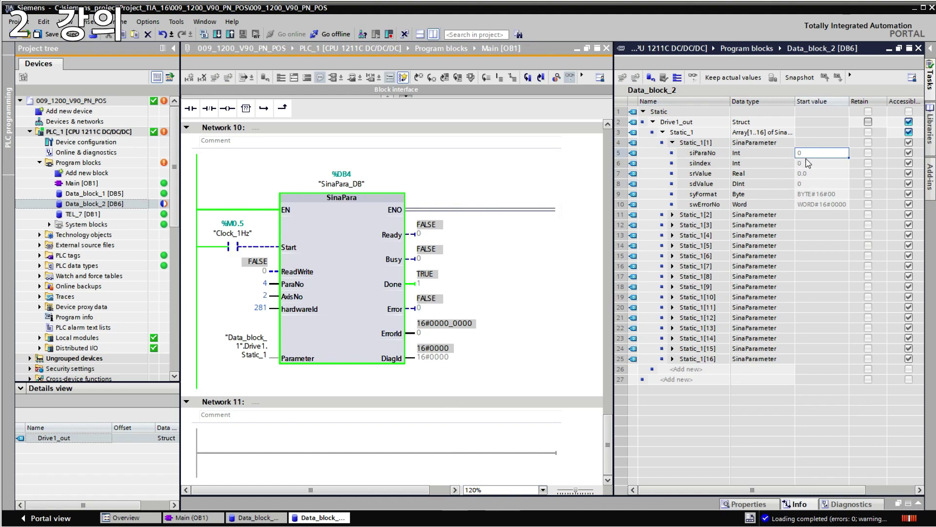
type("2617")
key("Return")
type("1")
key("Return")
left_click(802, 224)
left_click(835, 235)
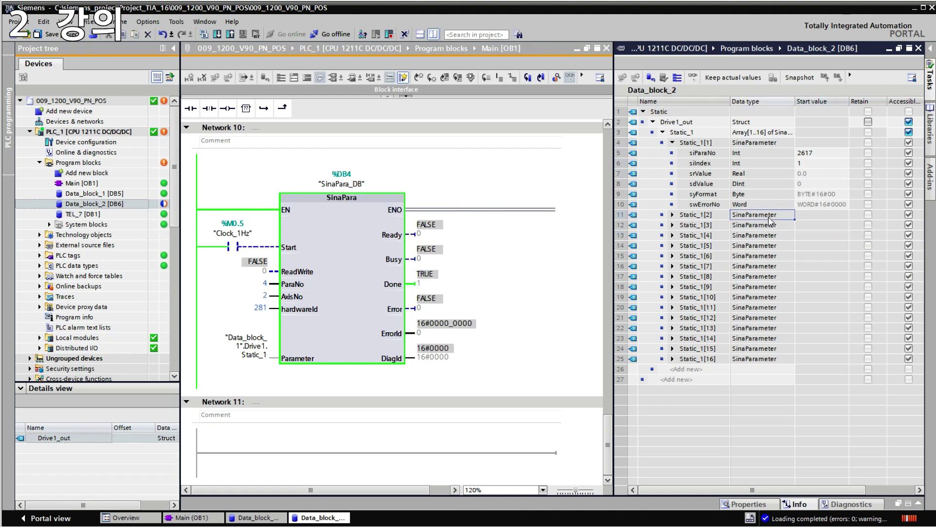
Set the syFormat start value of Static_1[1] in Data_block_2 to BYTE#16#04.
left_click(828, 194)
left_click(842, 194)
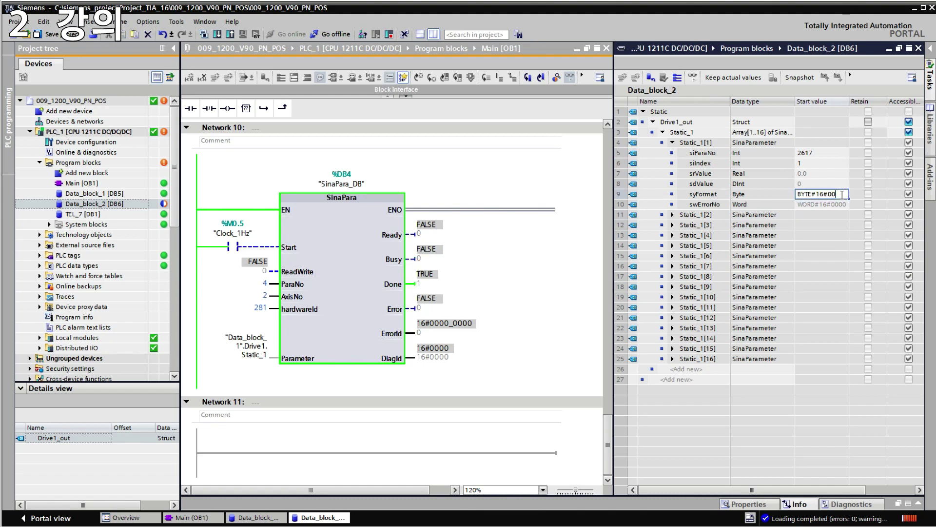
left_click(831, 236)
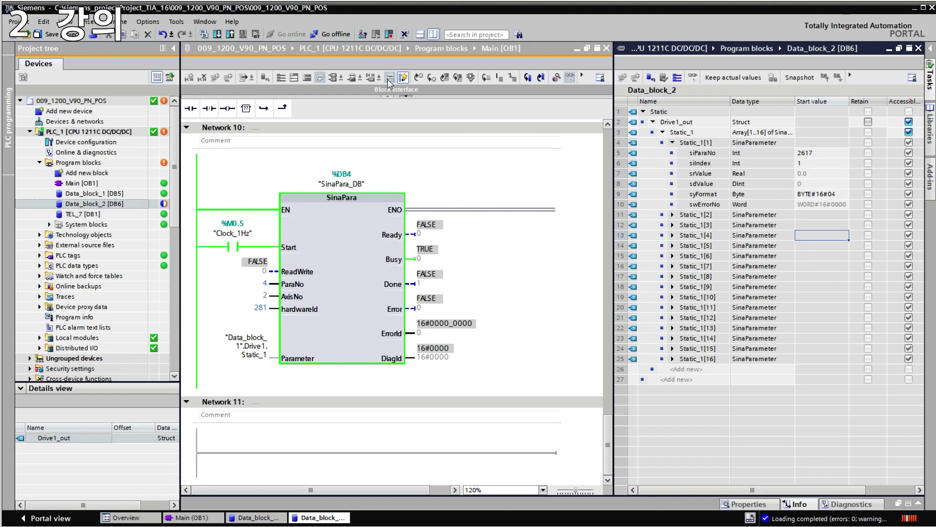
Return to the Main block and take PLC_1 offline.
left_click(365, 259)
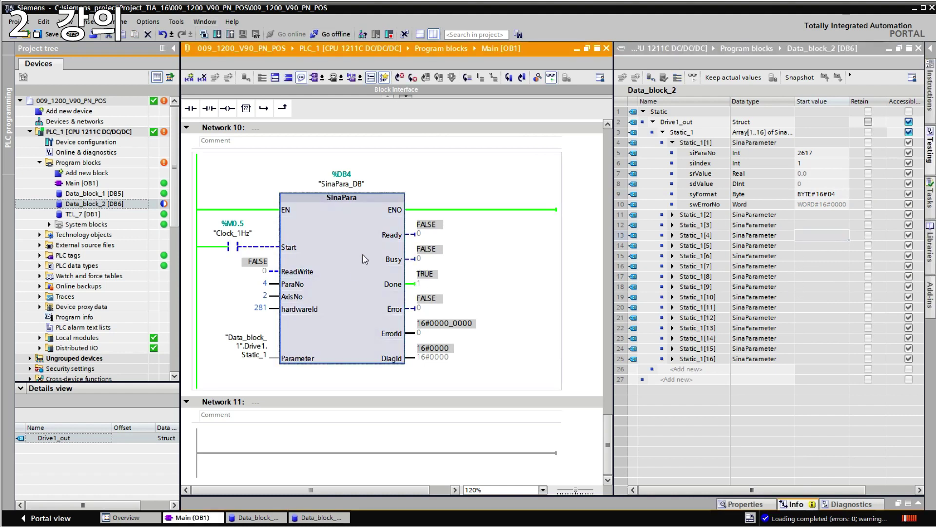
left_click(536, 392)
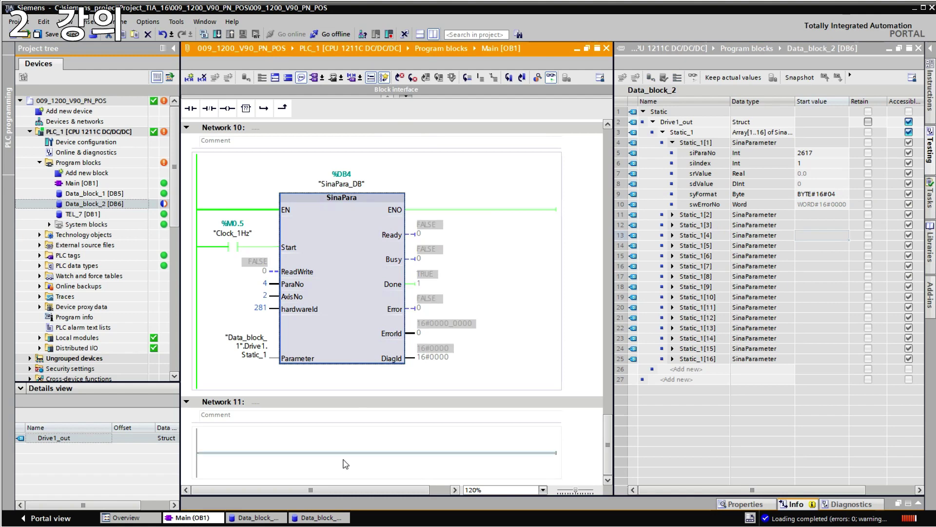
left_click(931, 48)
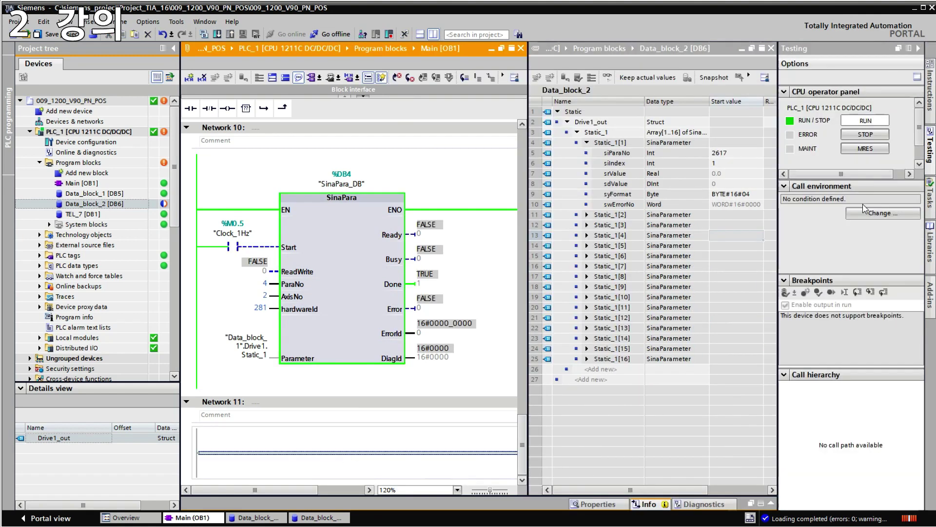
left_click(390, 213)
left_click(332, 34)
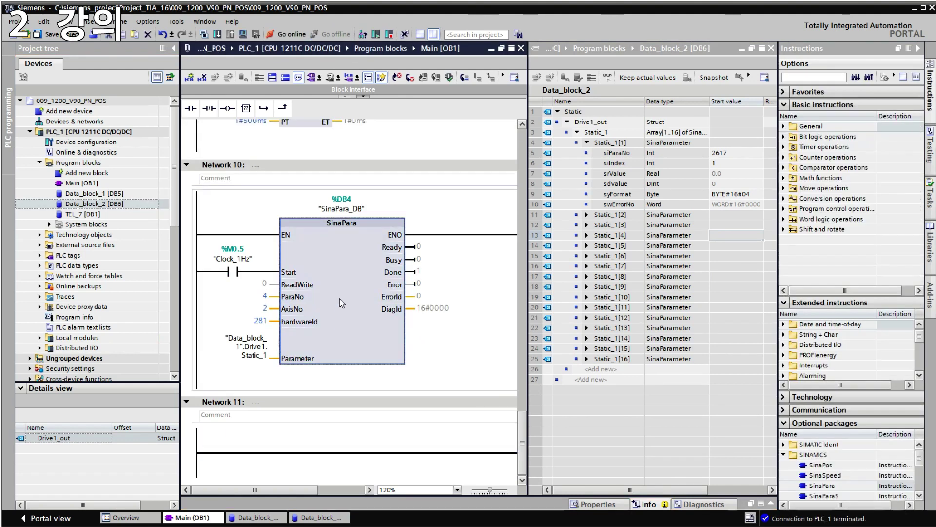
Insert a SinaPara instruction in Network 11 with the single-instance data block SinaPara_DB_1.
left_click_drag(829, 486, 656, 473)
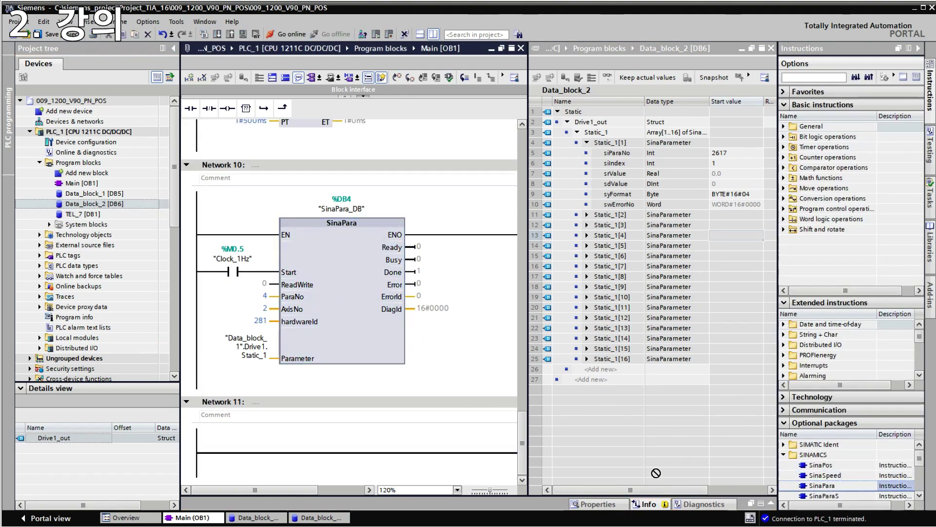
left_click_drag(369, 447, 374, 452)
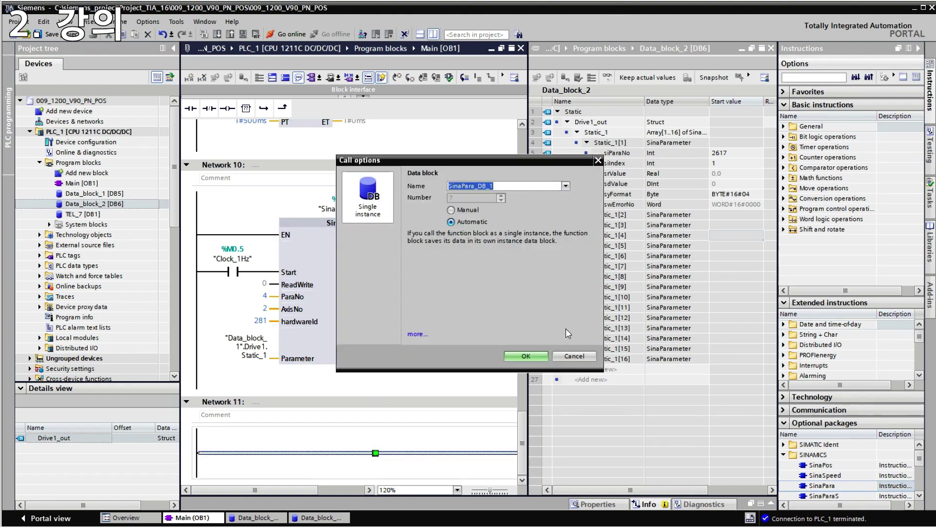
left_click(528, 349)
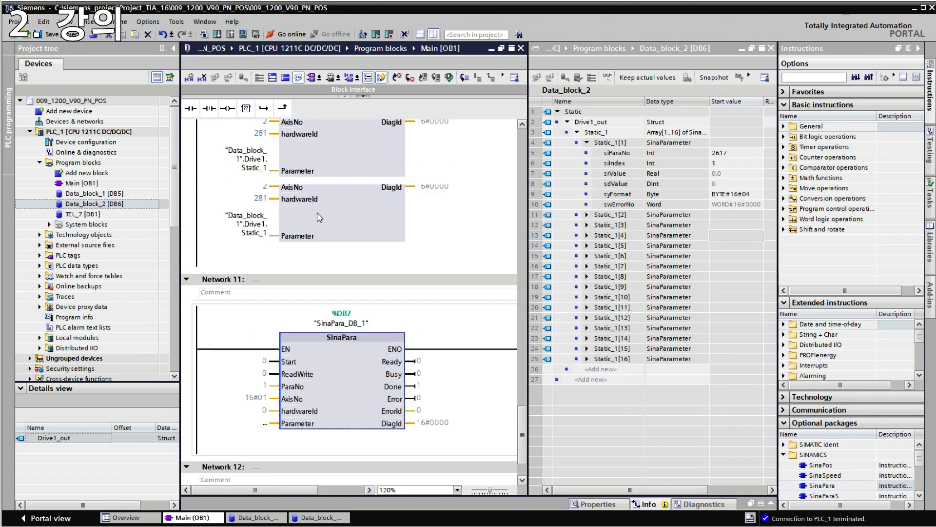
Copy the Clock_1Hz contact from Network 10 to the Start input of the SinaPara block in Network 11.
left_click(233, 149)
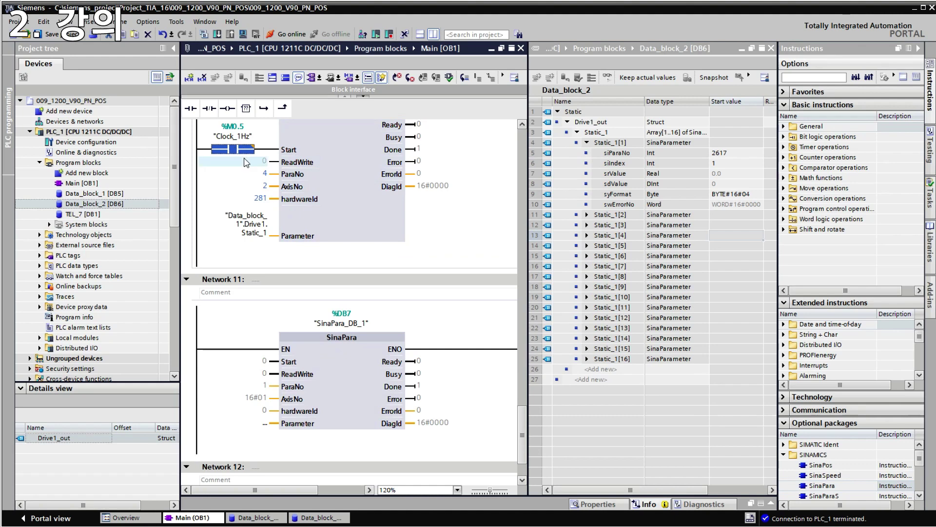
key("ctrl+c")
left_click(273, 361)
key("ctrl+v")
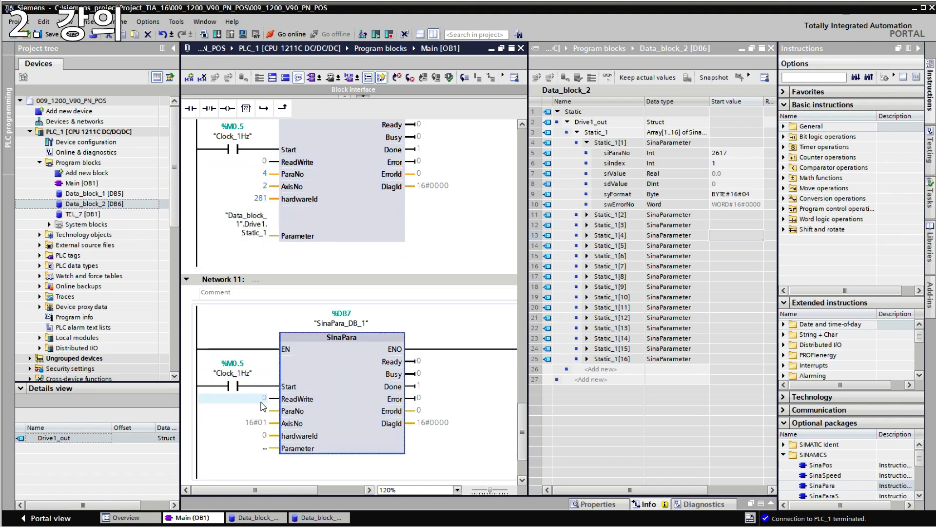
Set AxisNo to 2 and copy hardwareId 281 from Network 10 to the SinaPara block in Network 11.
double_click(258, 422)
type("2")
double_click(259, 198)
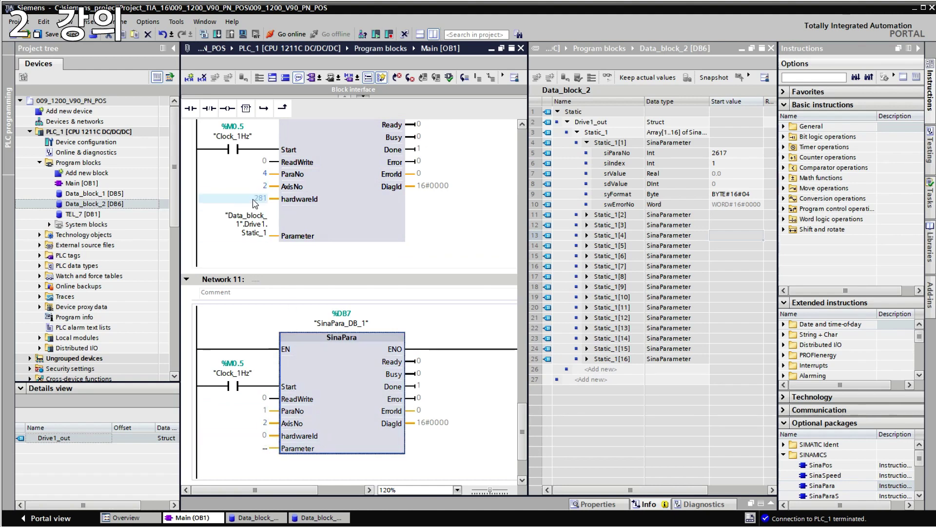
key("ctrl+c")
double_click(265, 435)
key("ctrl+v")
key("Return")
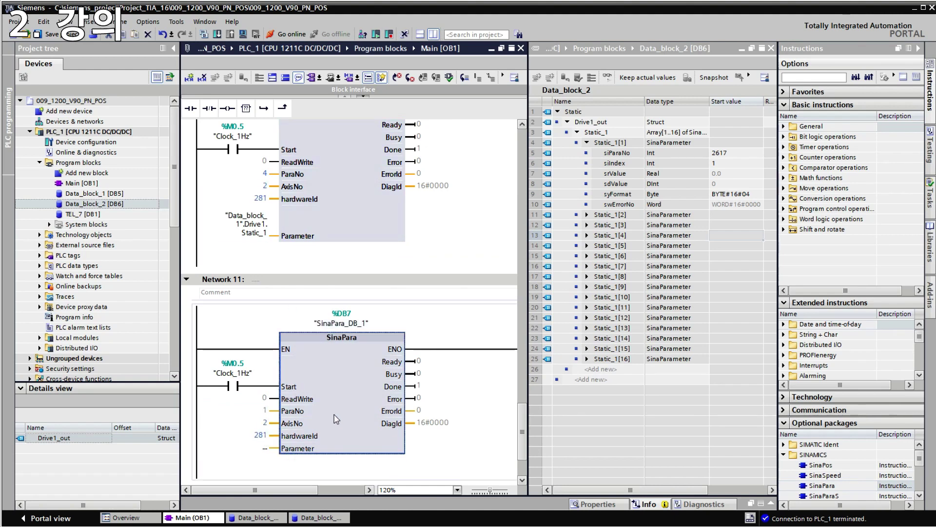
Assign Static_1 of Drive1_out in Data_block_2 to the Parameter input of the Network 11 SinaPara block.
left_click(86, 204)
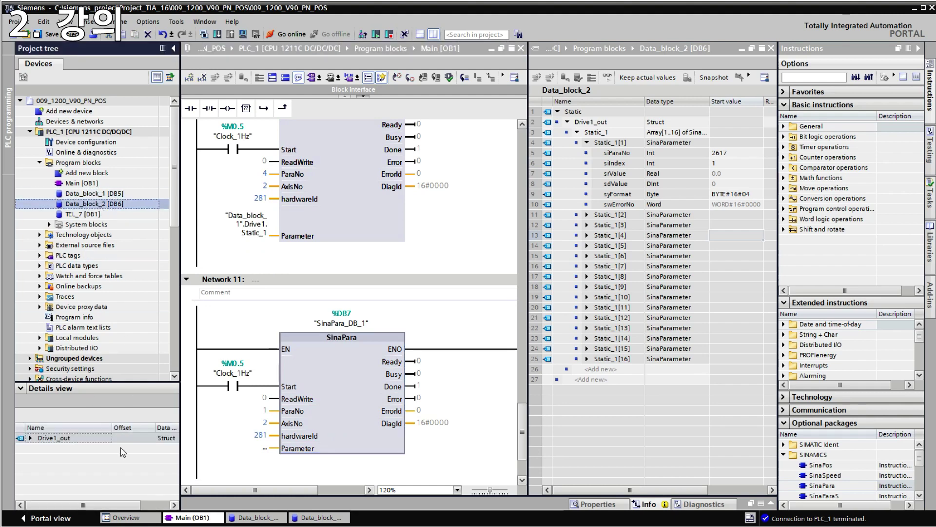
left_click(34, 439)
left_click_drag(61, 448, 230, 449)
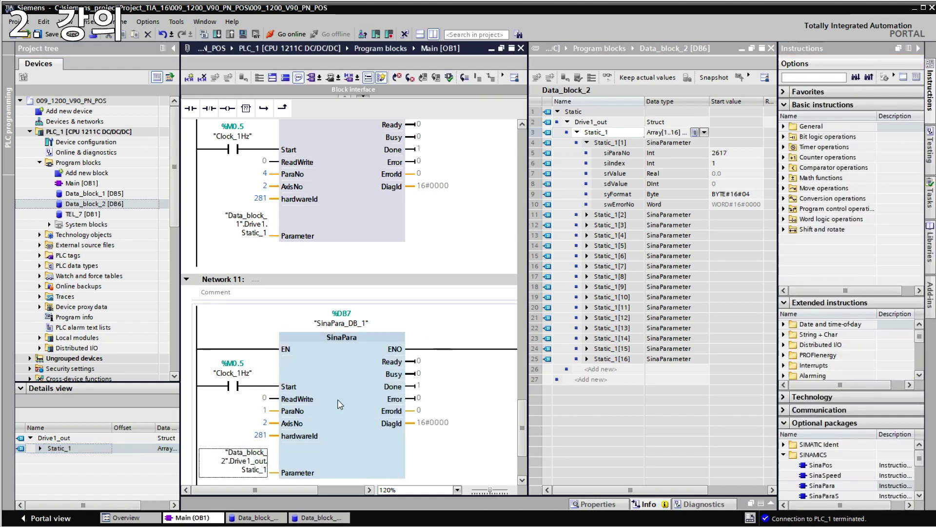
Set the ReadWrite input of the SinaPara block in Network 11 to 1.
left_click(317, 440)
key("Up")
key("Up")
key("Up")
type("1")
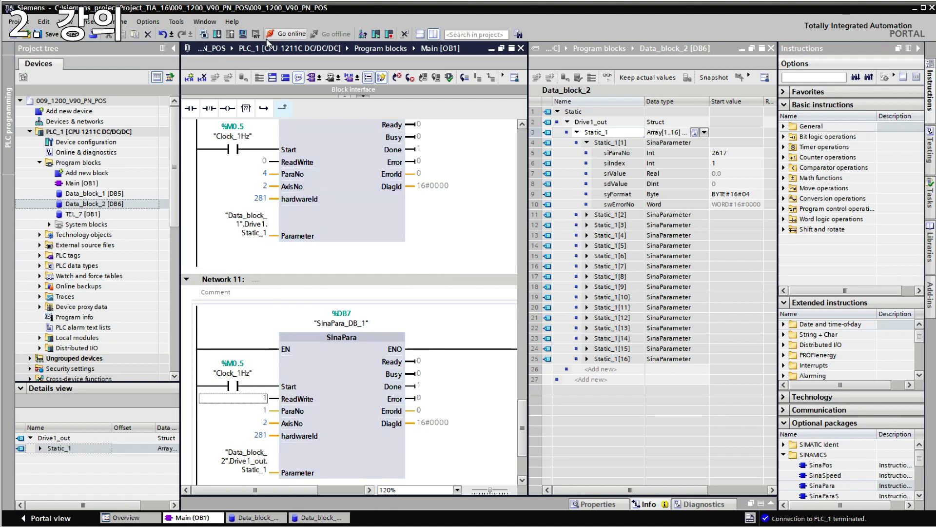
Download the changed software to PLC_1 and collapse the message area below the editors.
left_click(217, 34)
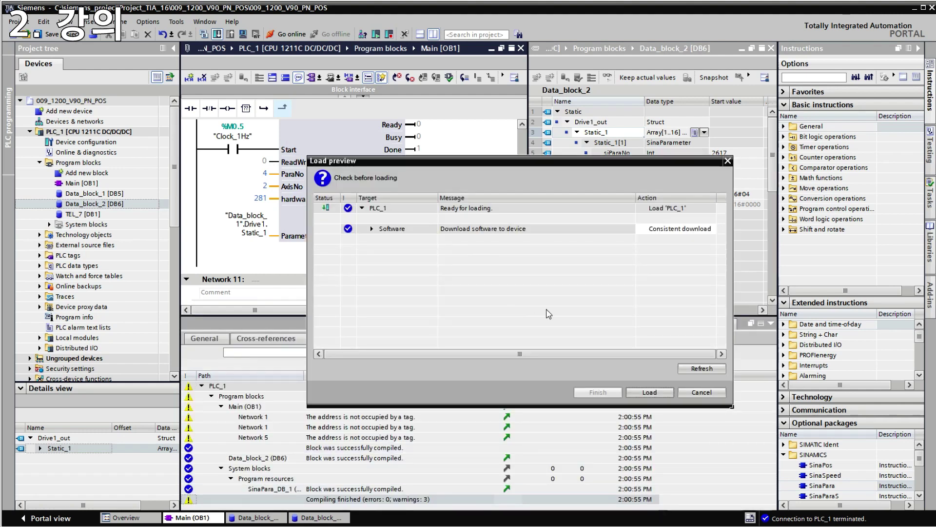
left_click(650, 393)
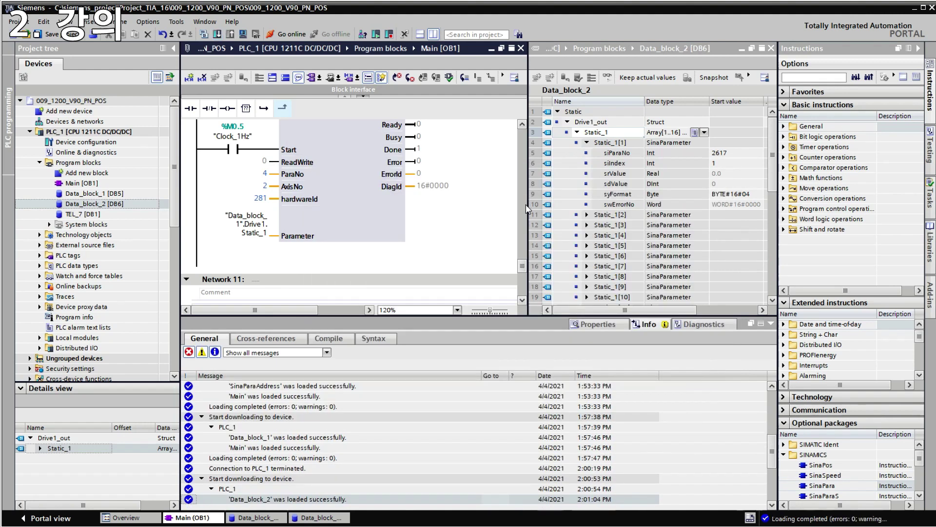
left_click(770, 323)
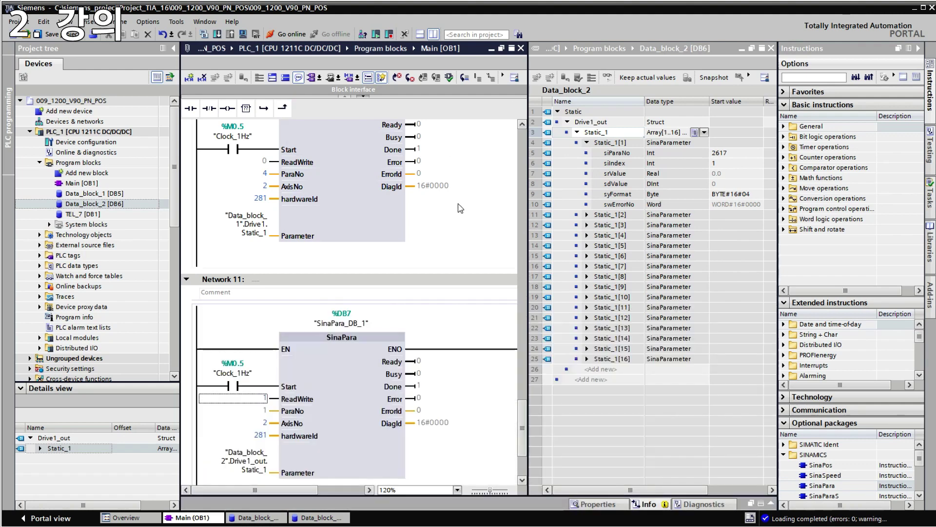
Go online with PLC_1 and monitor the SinaPara blocks in Main and the values in Data_block_2.
left_click(281, 36)
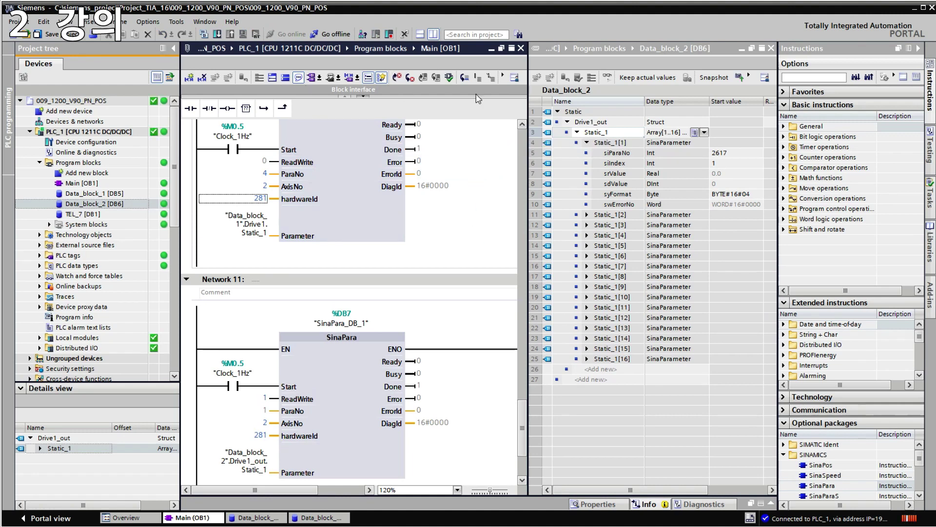
left_click(503, 77)
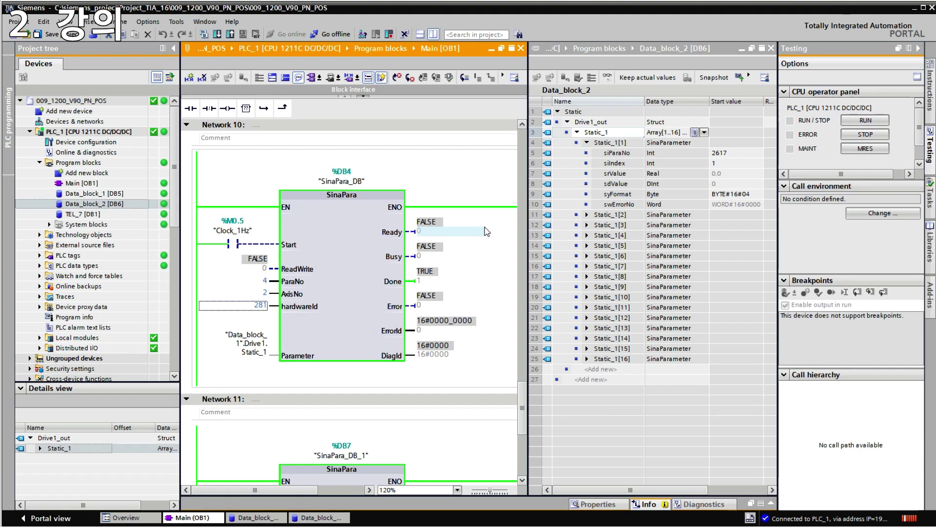
scroll(500, 279, "down", 3)
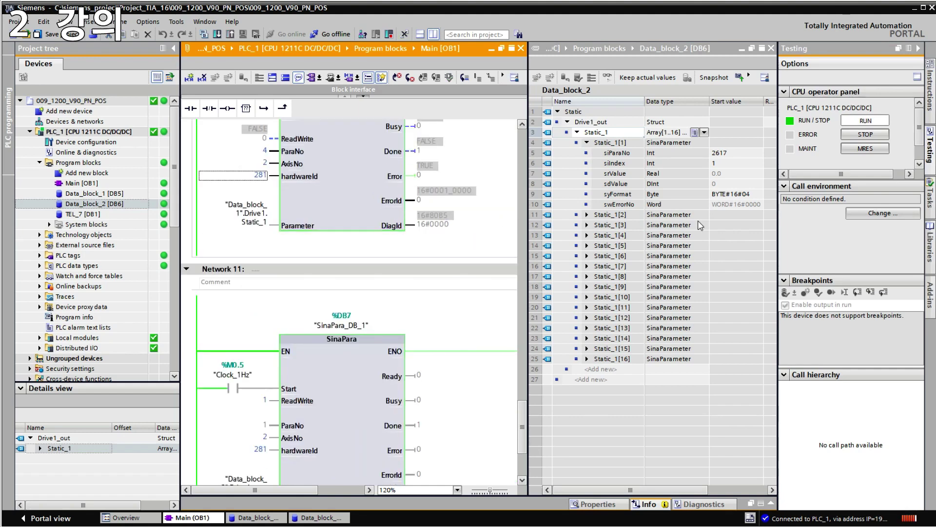
left_click(607, 77)
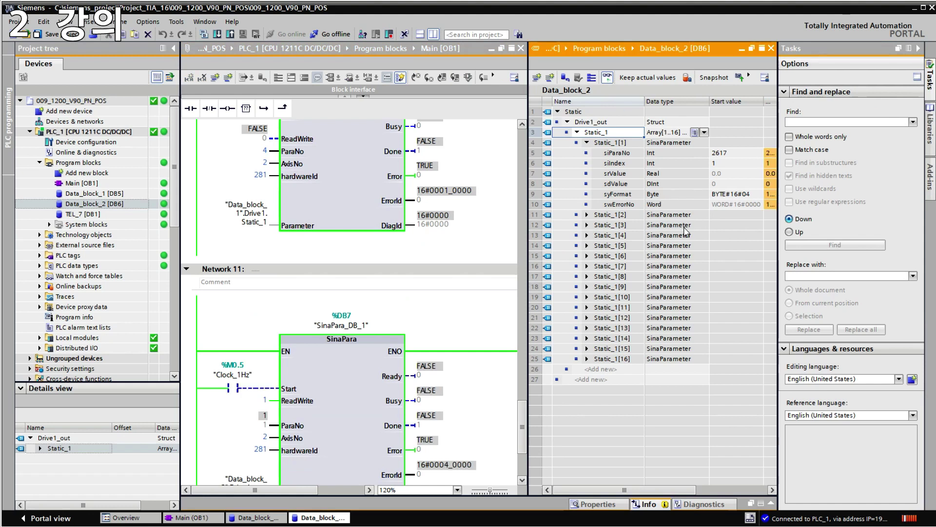
scroll(730, 233, "right", 3)
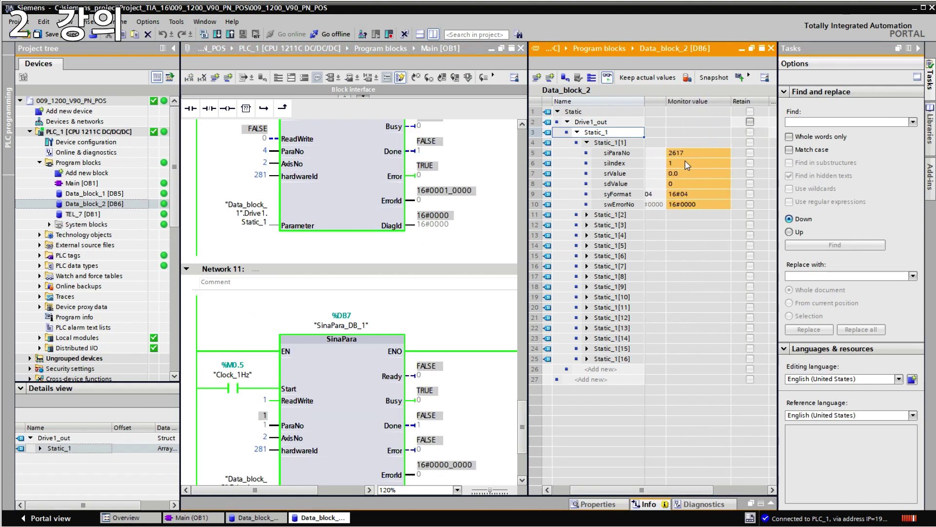
Open Data_block_1 and monitor the values of Static_1[1] to Static_1[4], including the sdValue of Static_1[3].
left_click(114, 192)
double_click(115, 193)
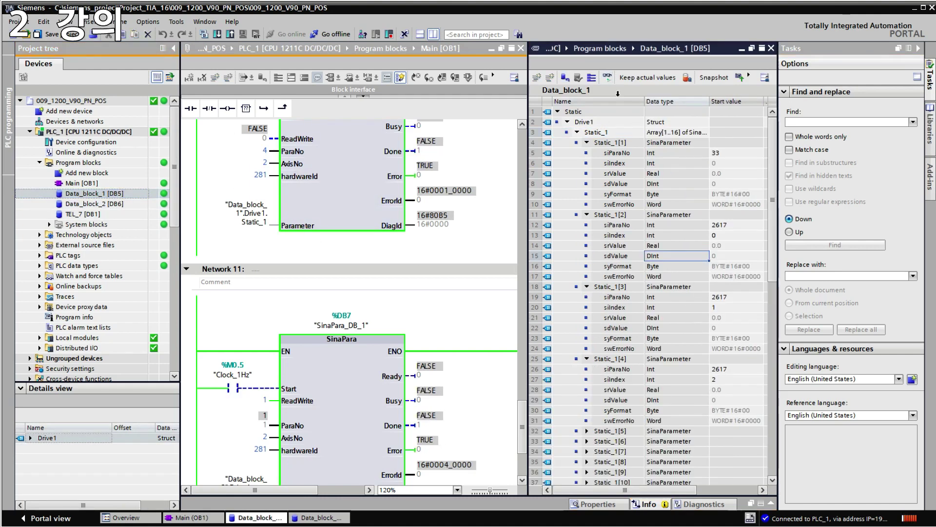
left_click(608, 77)
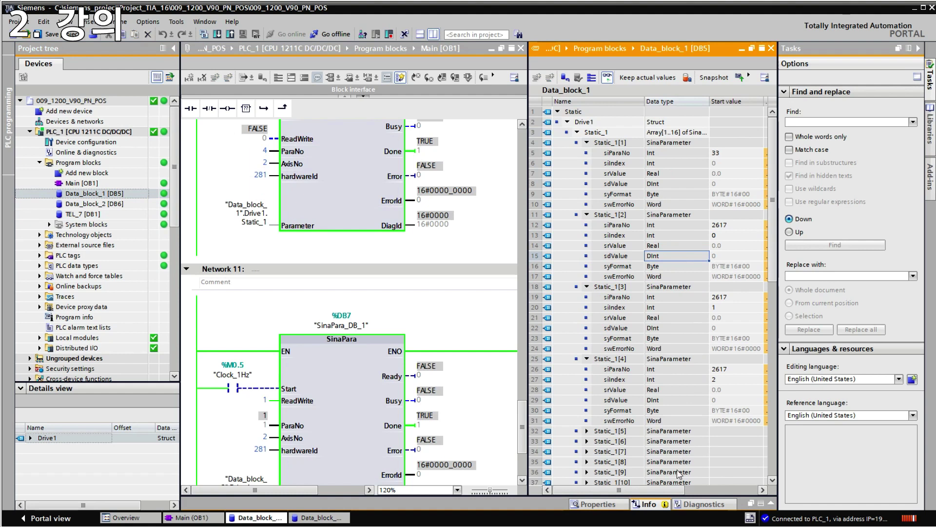
left_click_drag(661, 491, 664, 492)
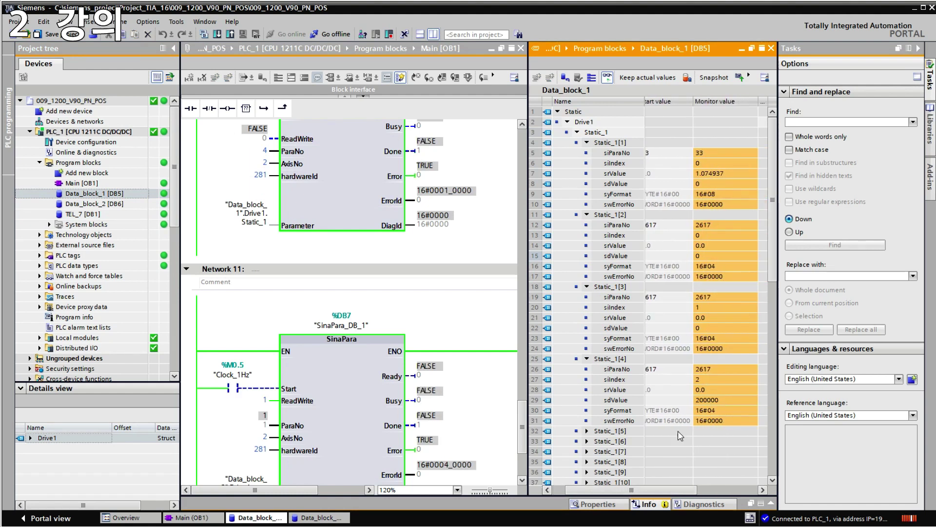
left_click(714, 326)
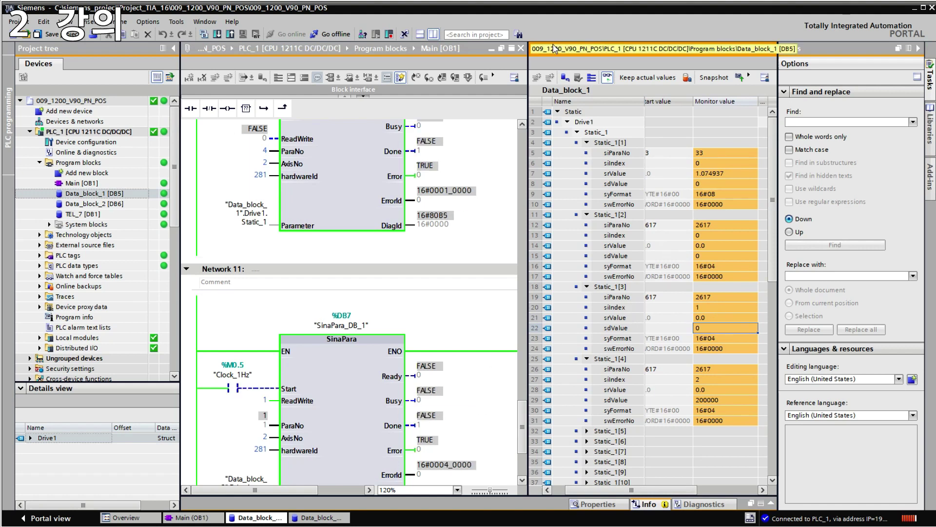
Close the Main editor, show Data_block_2 beside Data_block_1 and select the monitored sdValue of its Static_1[1].
left_click(521, 48)
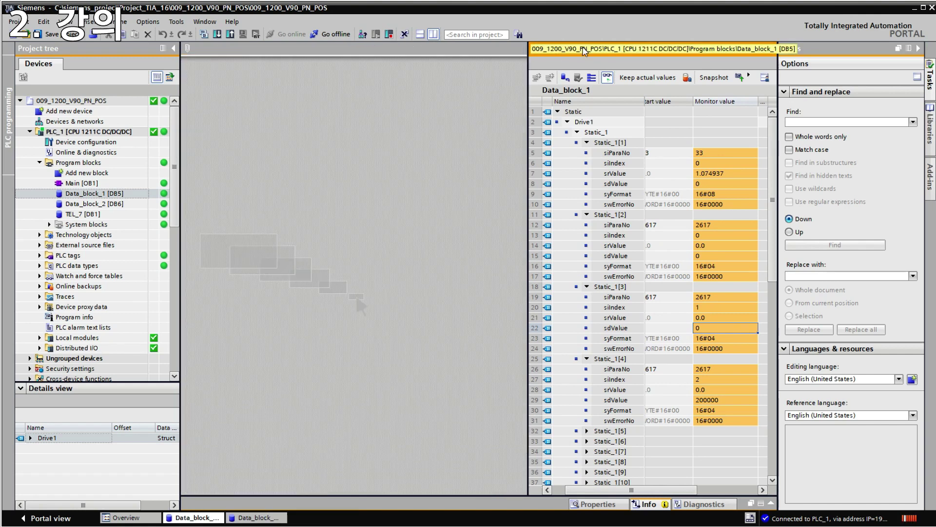
left_click(270, 518)
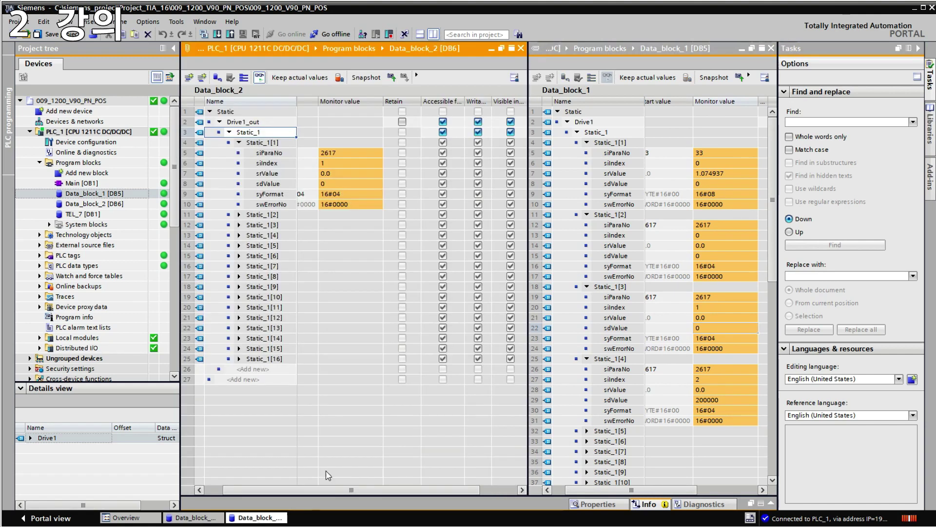
left_click(348, 186)
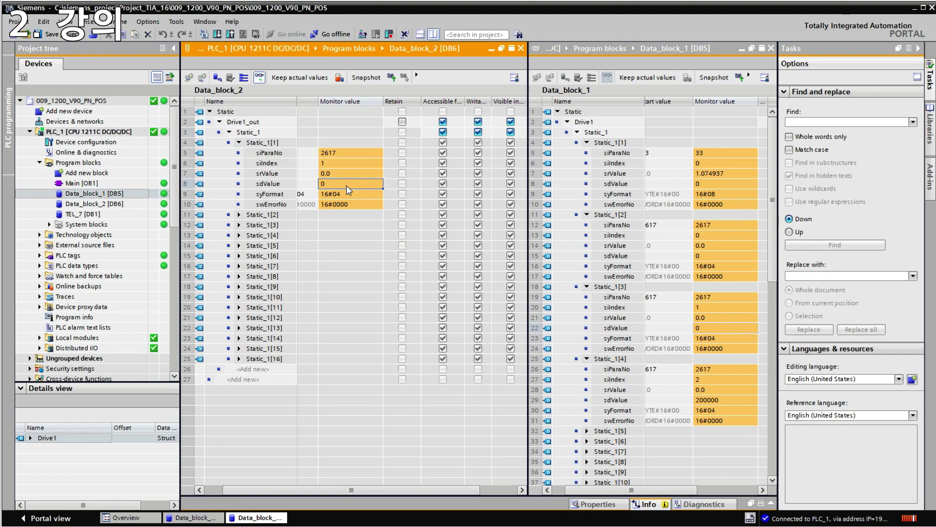
Modify the monitored sdValue of Static_1[1] in Data_block_2 to 150000 and check the sdValue of Static_1[3] in Data_block_1.
key("F2")
right_click(361, 186)
key("Escape")
right_click(323, 184)
left_click(366, 188)
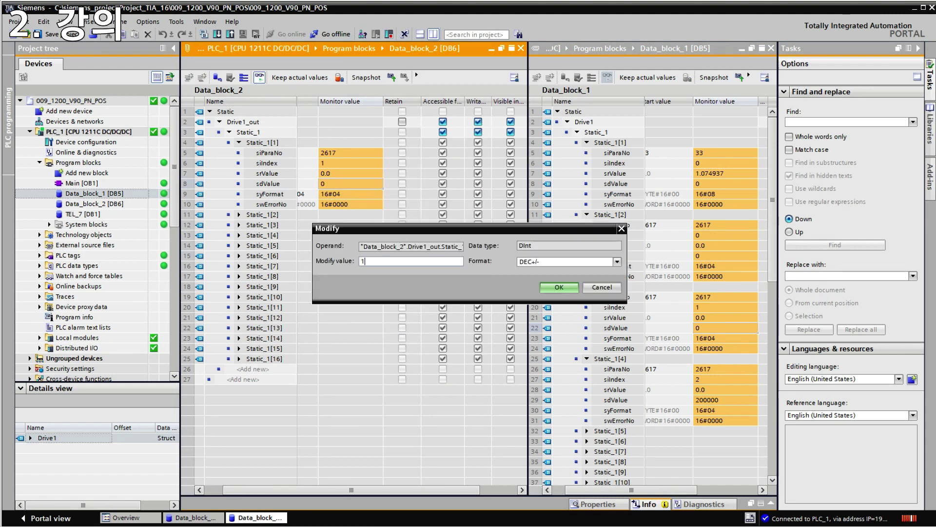
key("Return")
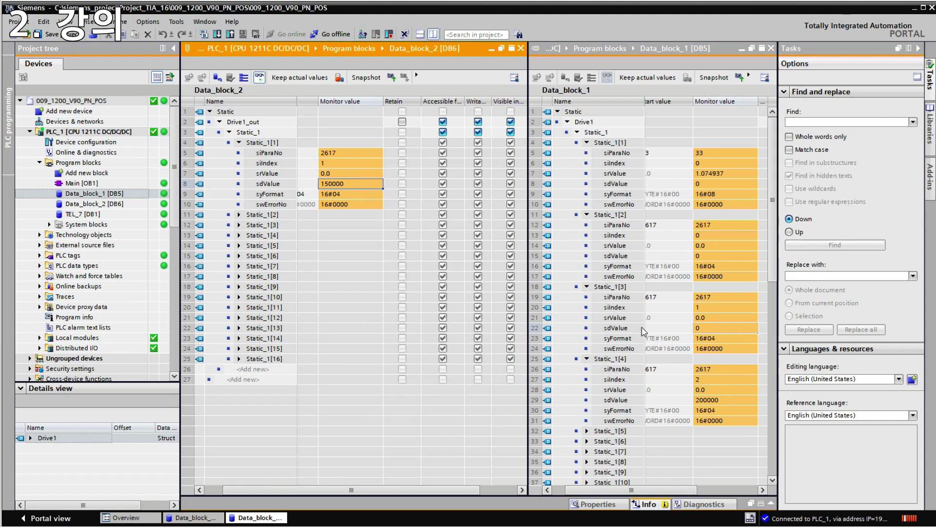
left_click(710, 250)
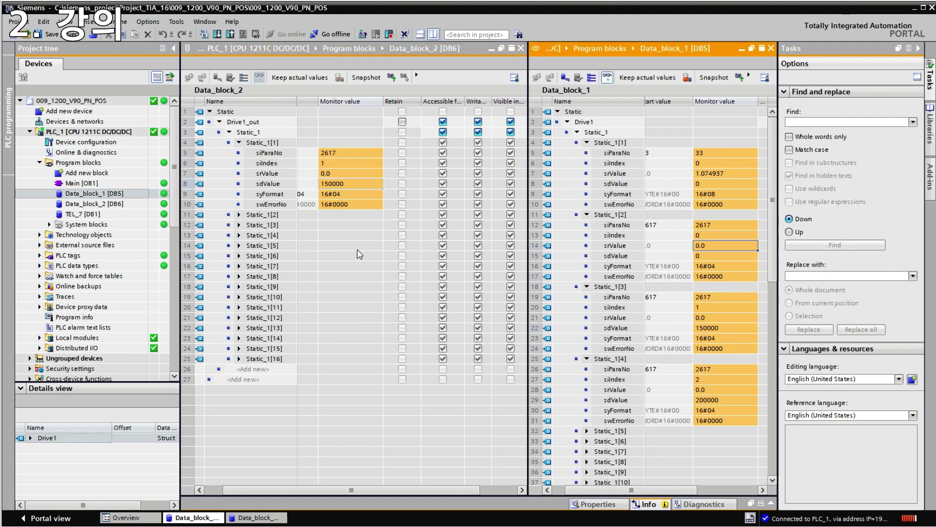
left_click(730, 331)
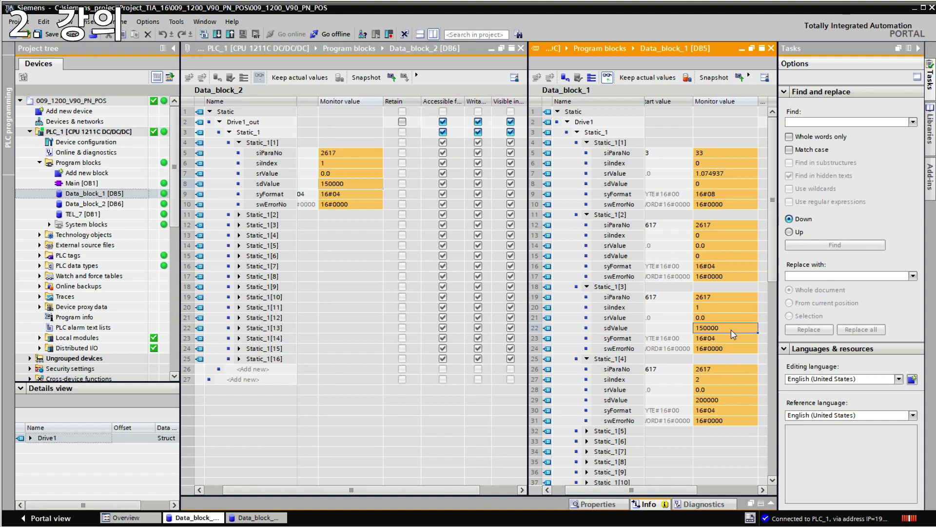
Close both data blocks, reopen Main and monitor the SinaPara blocks in Networks 10 and 11.
left_click(522, 48)
left_click(771, 48)
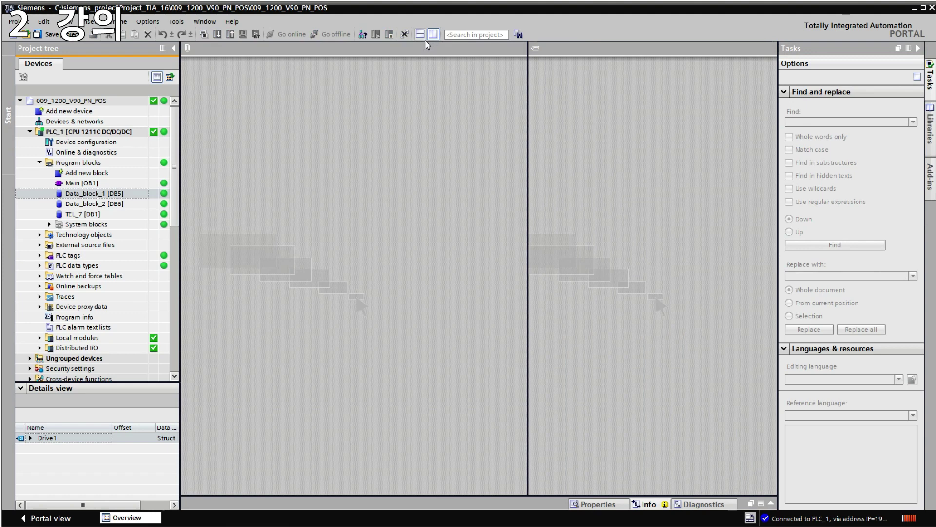
double_click(82, 183)
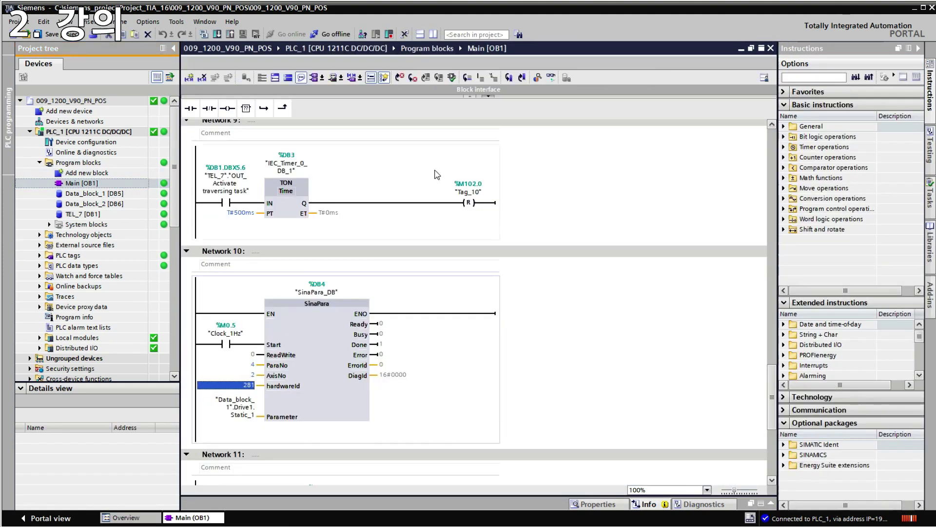
scroll(442, 210, "down", 3)
left_click(458, 275)
scroll(488, 234, "down", 2)
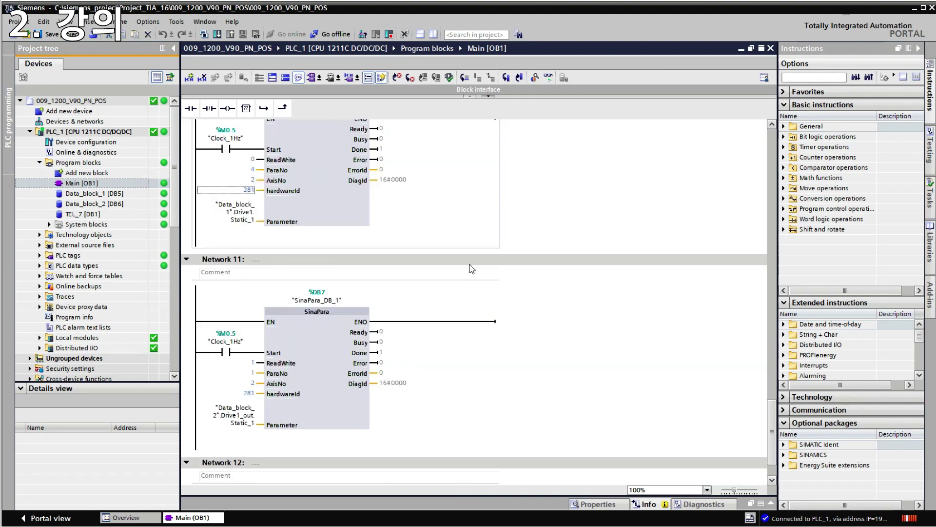
left_click(548, 77)
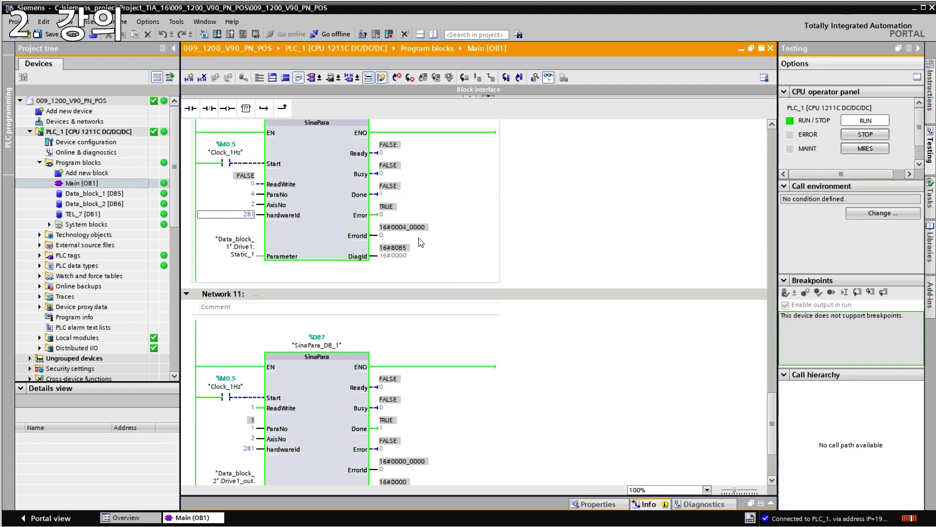
Check the Error outputs and the ReadWrite inputs of the two monitored SinaPara blocks.
left_click(379, 215)
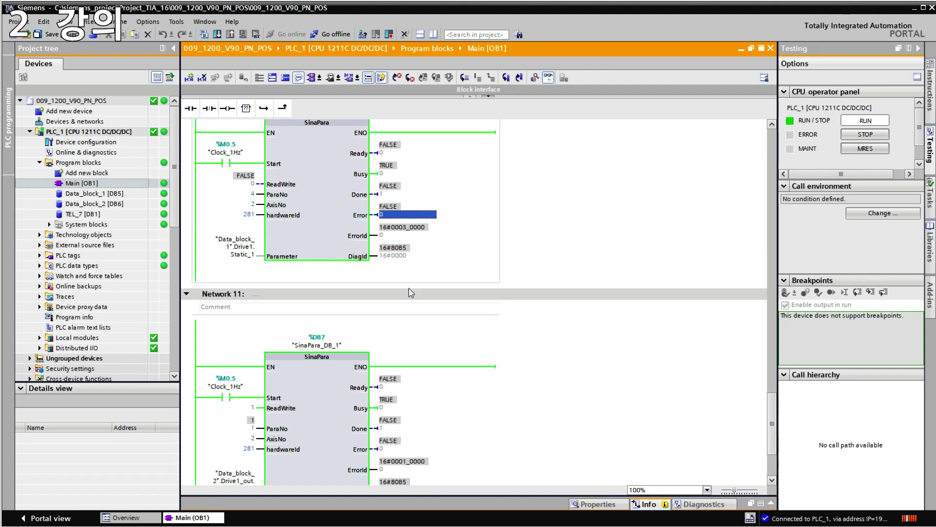
left_click(397, 449)
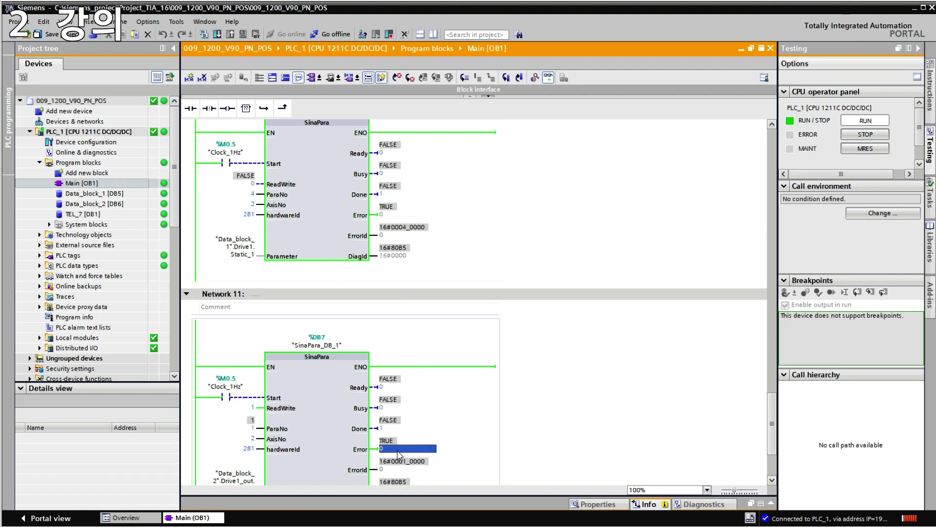
left_click(304, 186)
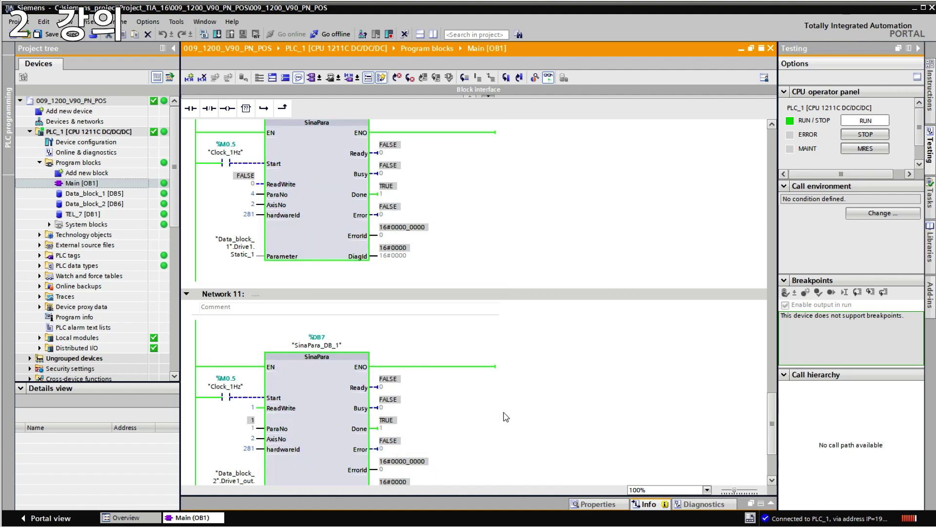
left_click(300, 399)
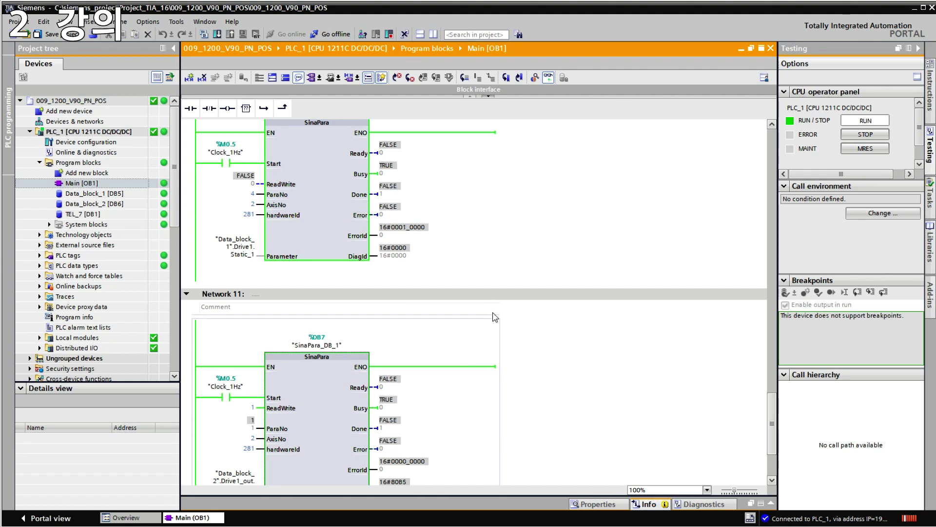
left_click(320, 420)
Replace the Clock_1Hz contact at the Start input of SinaPara_DB_1 in Network 11 with contact M105.0, with ParaNo 1.
left_click(226, 398)
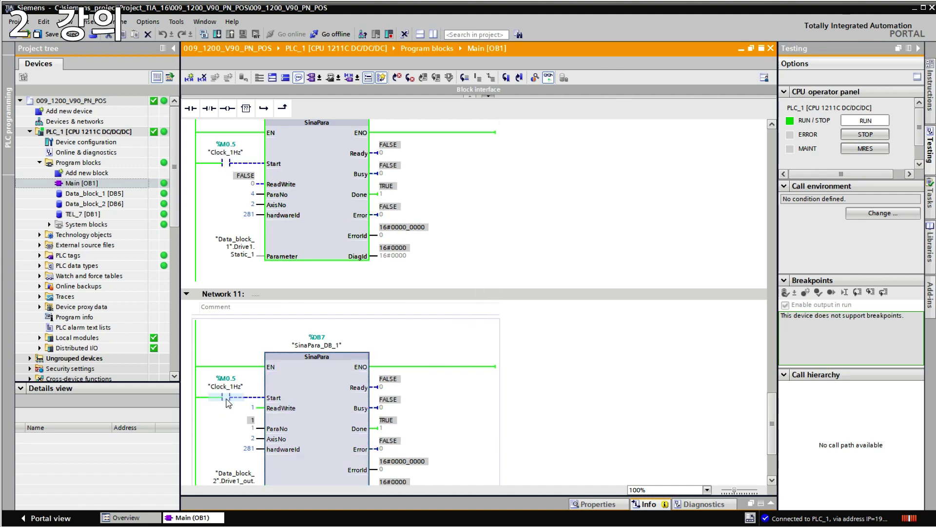
right_click(226, 401)
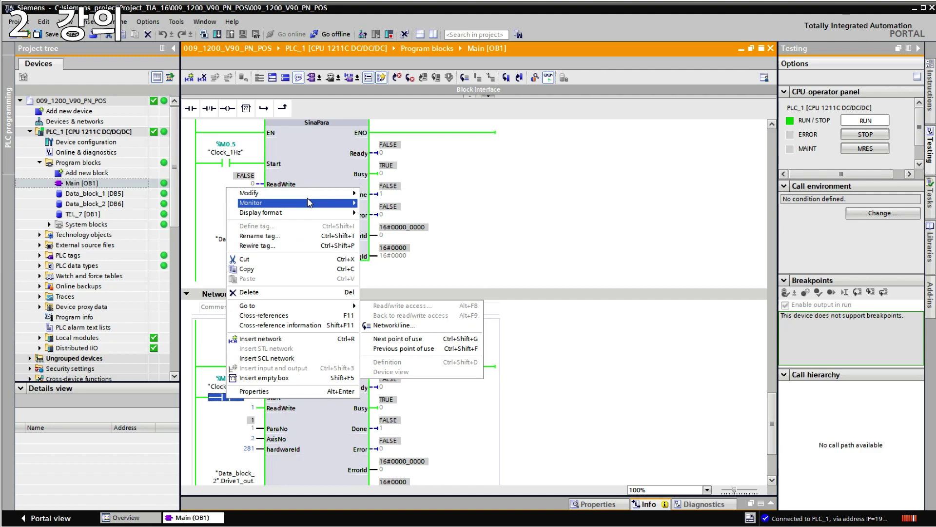
left_click(222, 404)
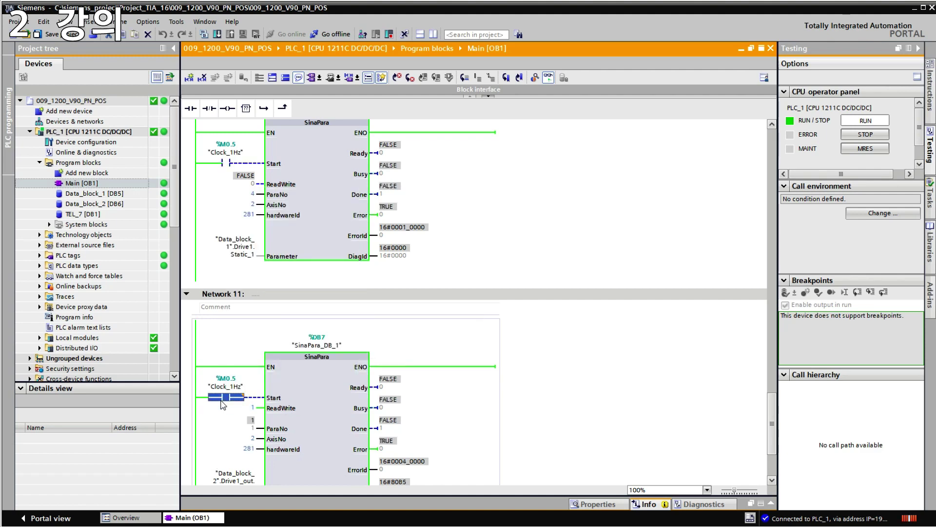
left_click(234, 410)
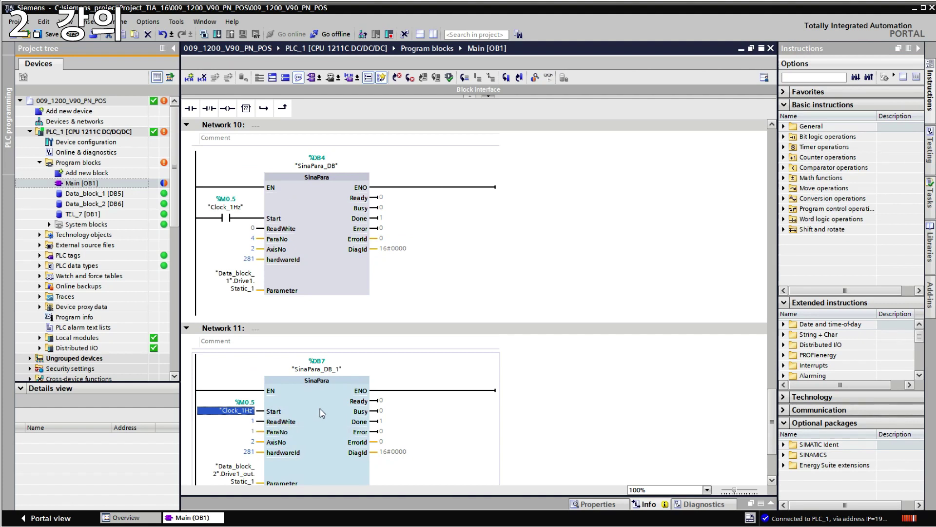
key("Delete")
key("shift+F2")
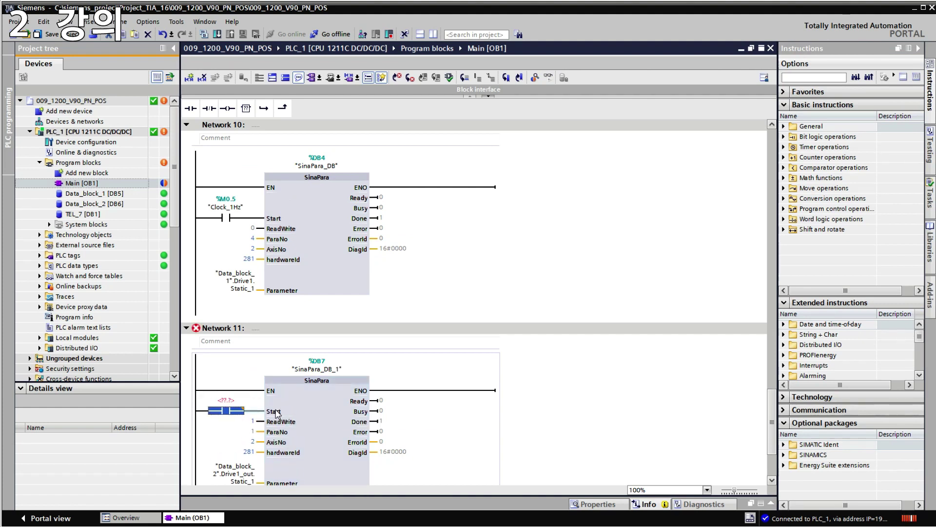
type("m105.0")
key("Return")
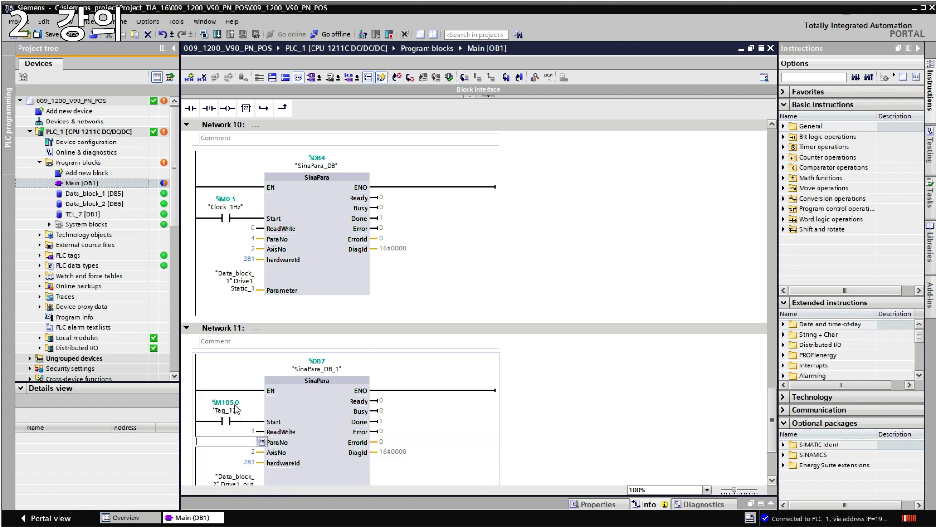
type("1")
Download the changed Main block to PLC_1, overwriting the existing one, and collapse the message area.
left_click(217, 34)
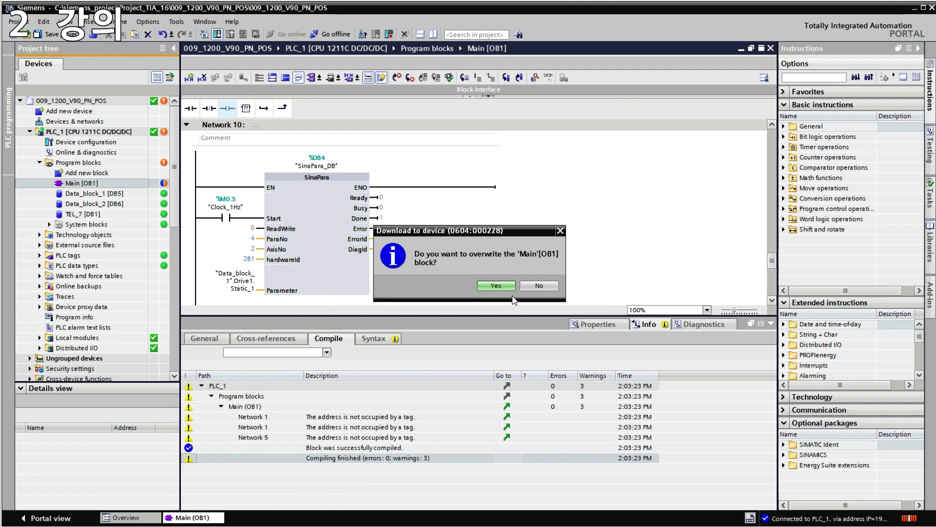
left_click(497, 285)
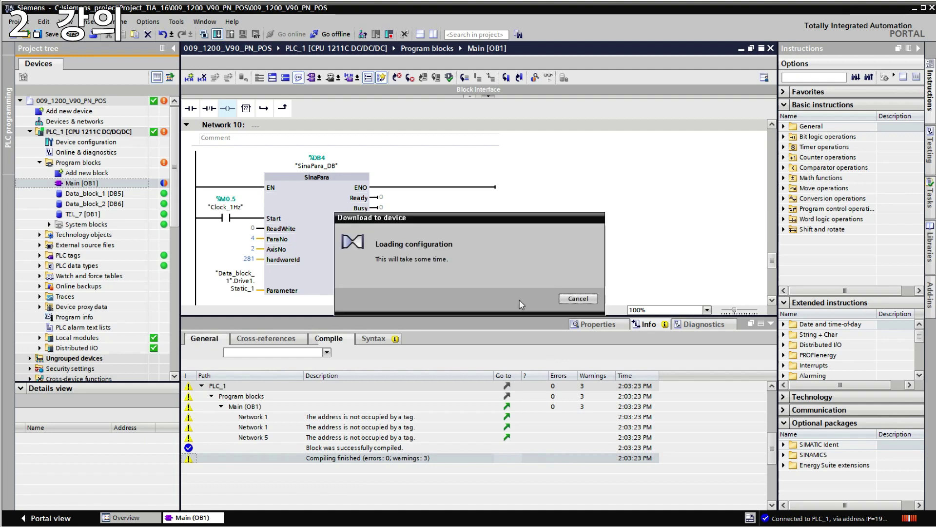
left_click(768, 324)
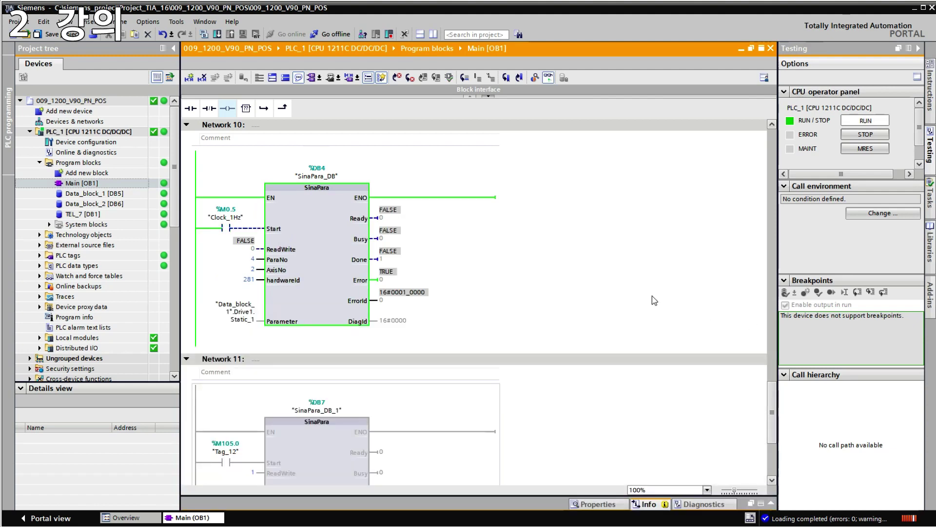
scroll(463, 250, "down", 2)
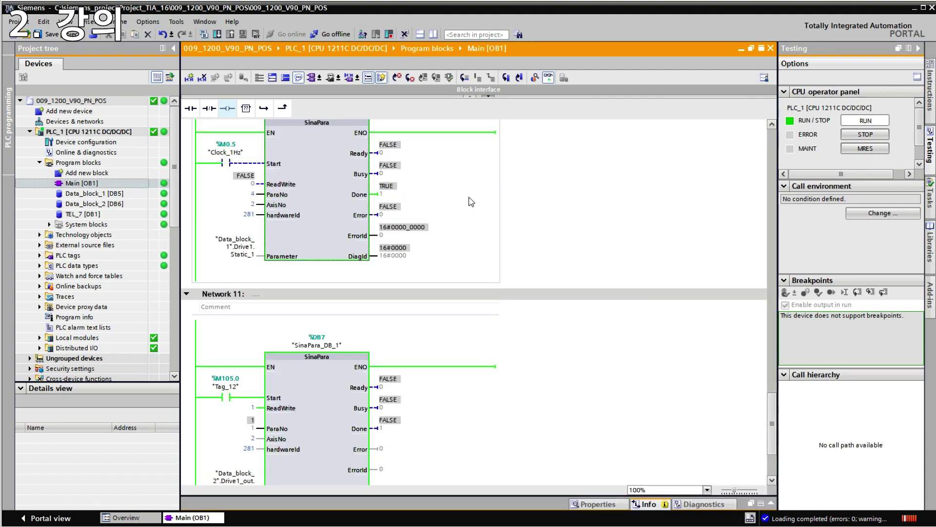
Compare the Start contacts and outputs of the monitored SinaPara blocks in Networks 10 and 11.
left_click(485, 404)
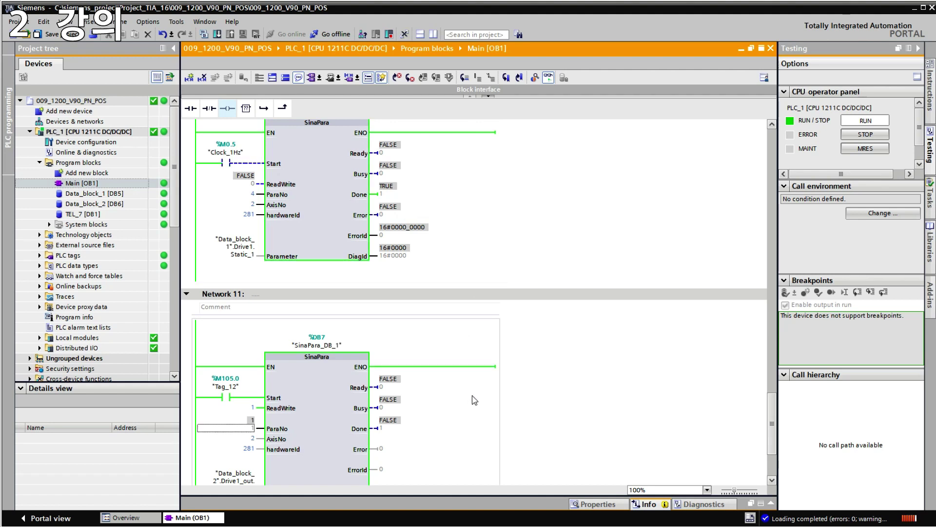
left_click(478, 219)
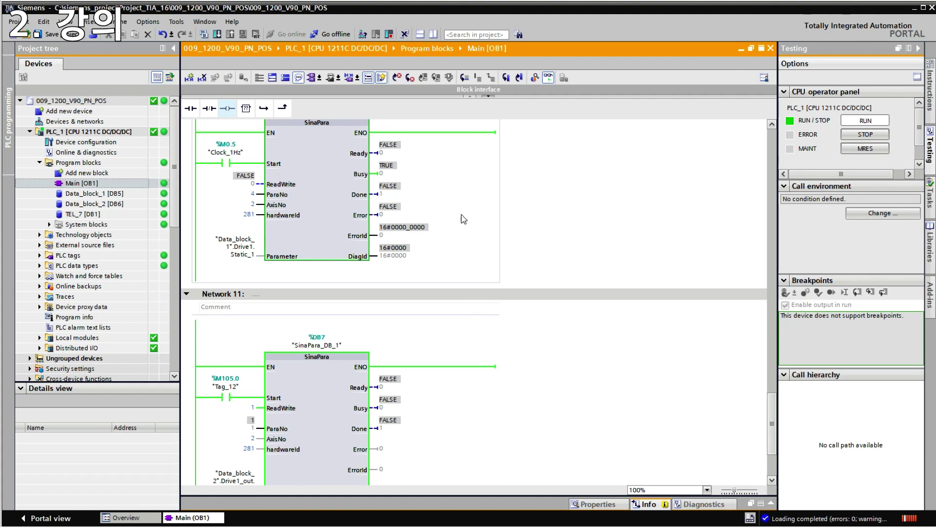
left_click(229, 163)
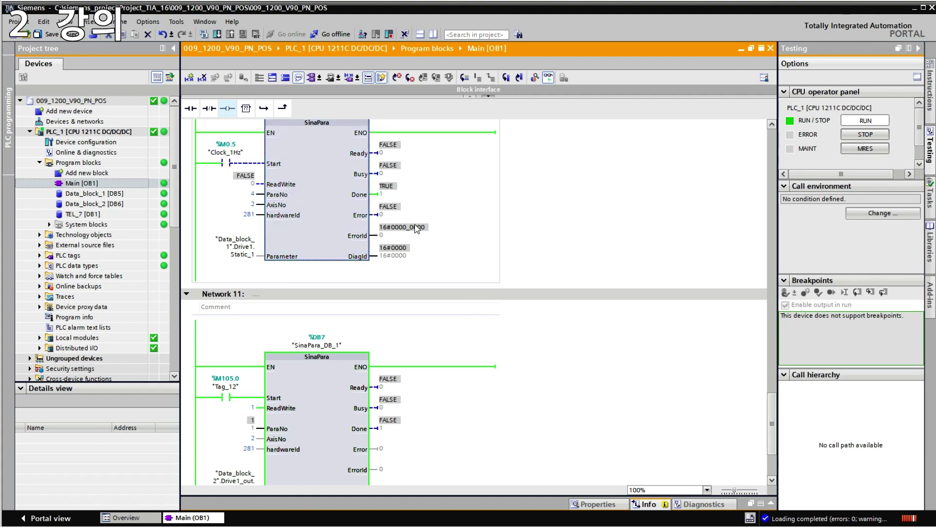
left_click(305, 431)
Modify Tag_12 (M105.0) at the Start input of SinaPara_DB_1 to 0.
right_click(227, 397)
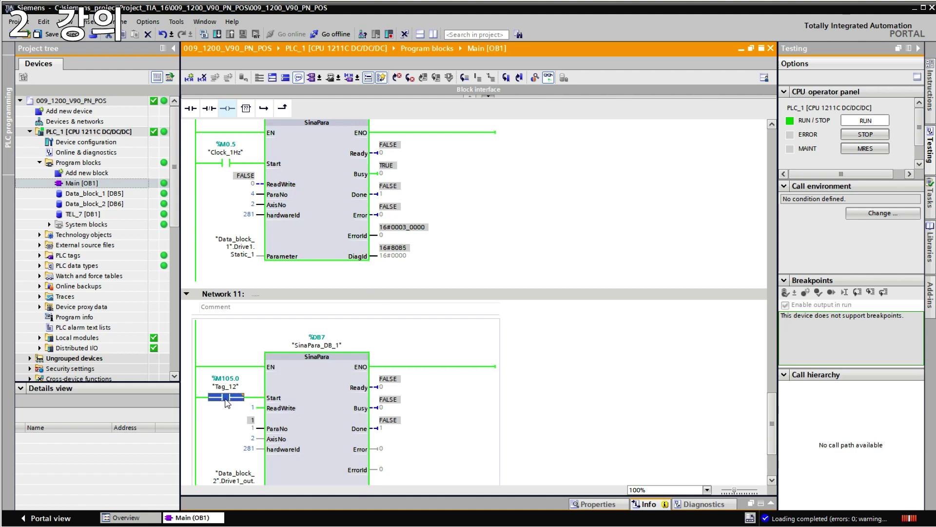
mouse_move(302, 201)
left_click(526, 227)
double_click(244, 399)
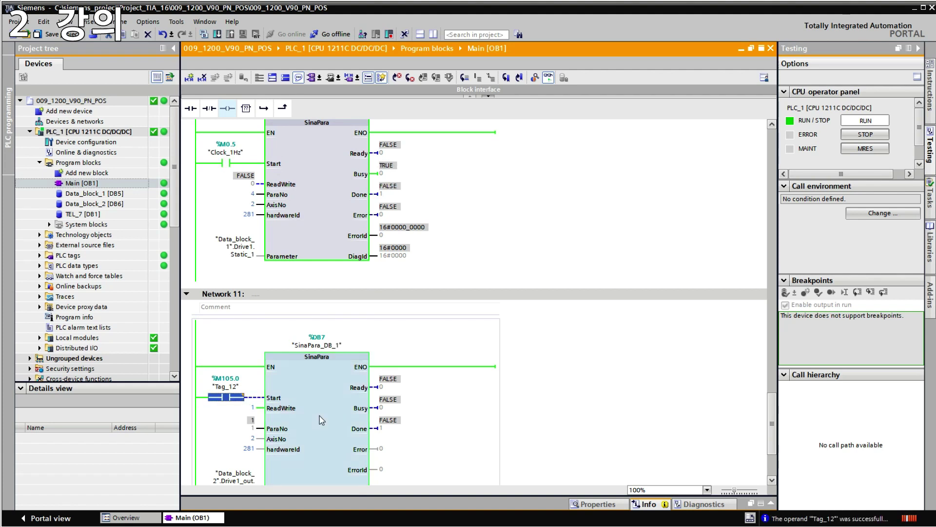
Trigger the parameter write of SinaPara_DB_1 by switching Tag_12 to 1 and back to 0, and finish with Tag_12 at 1.
left_click(461, 415)
left_click(240, 397)
left_click(464, 443)
left_click(239, 400)
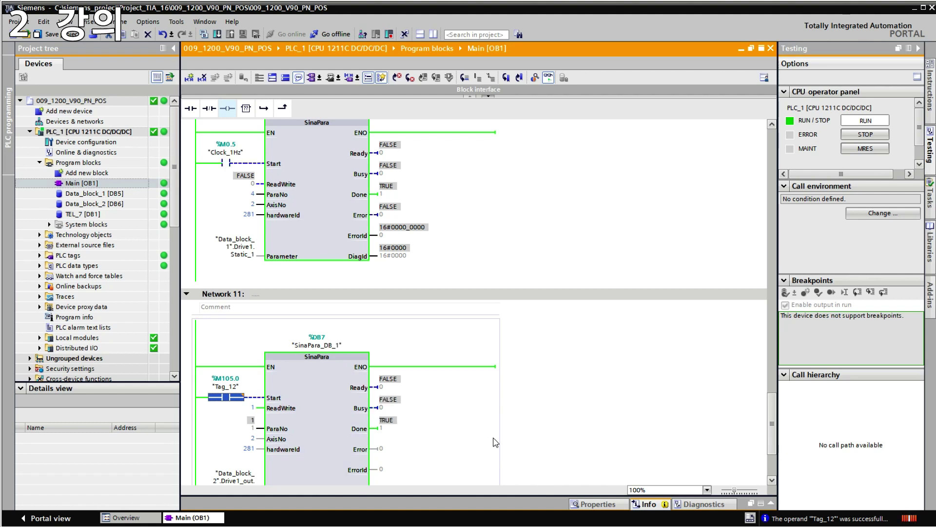
left_click(496, 442)
left_click(226, 163)
left_click(226, 397)
left_click(451, 228)
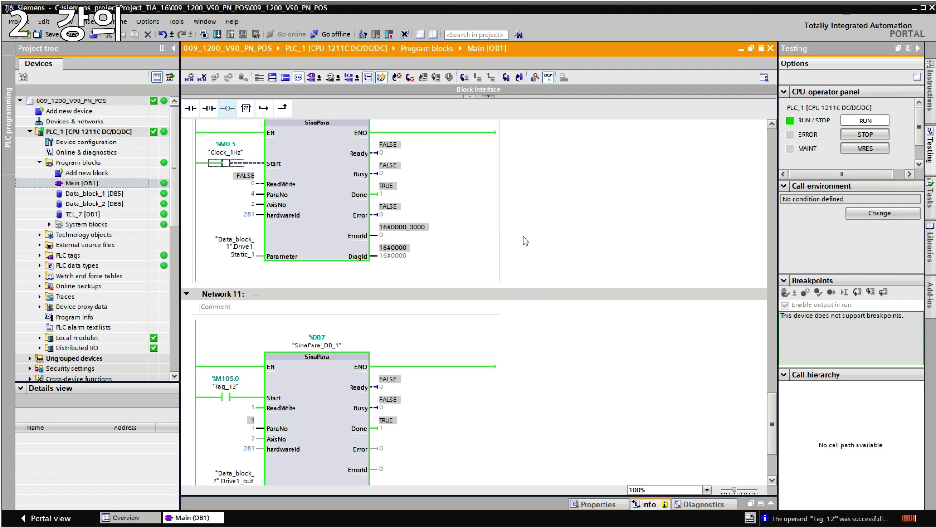
left_click(321, 198)
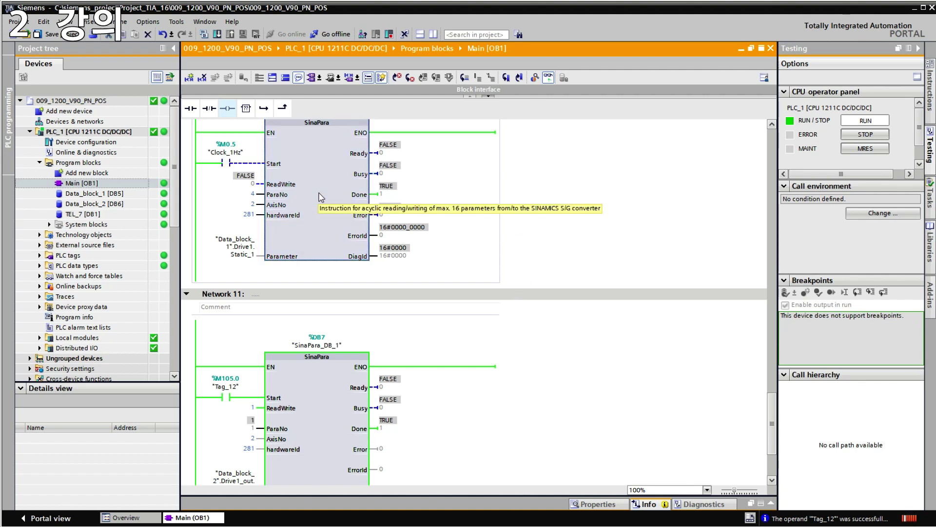
right_click(468, 232)
left_click(442, 164)
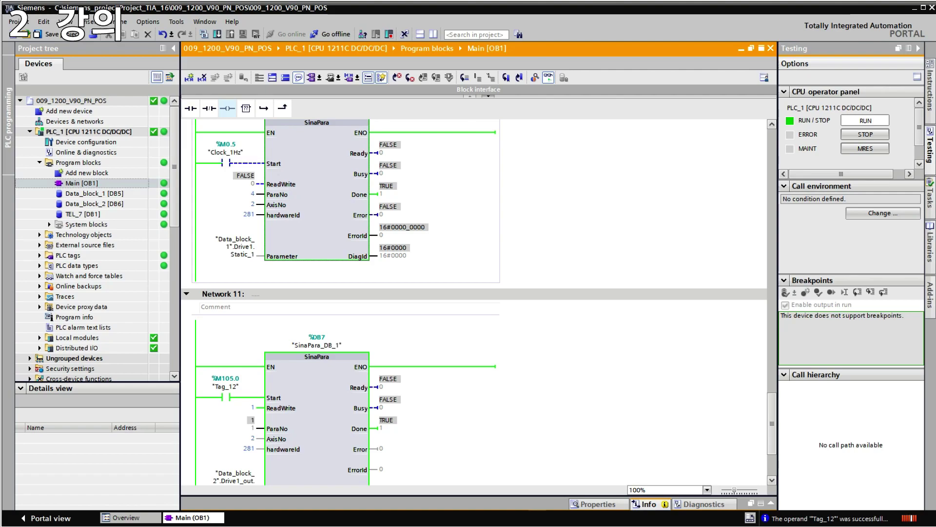
Switch to SINAMICS V-ASSISTANT, view the traversing block setpoints, and close it without saving the modified parameters to ROM.
left_click(490, 525)
left_click(532, 507)
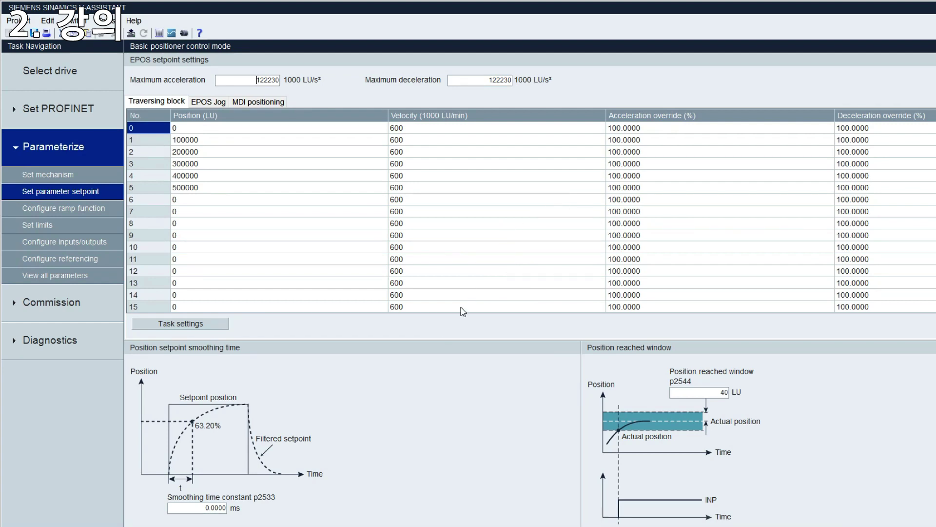
left_click(199, 104)
left_click(170, 105)
key("alt+F4")
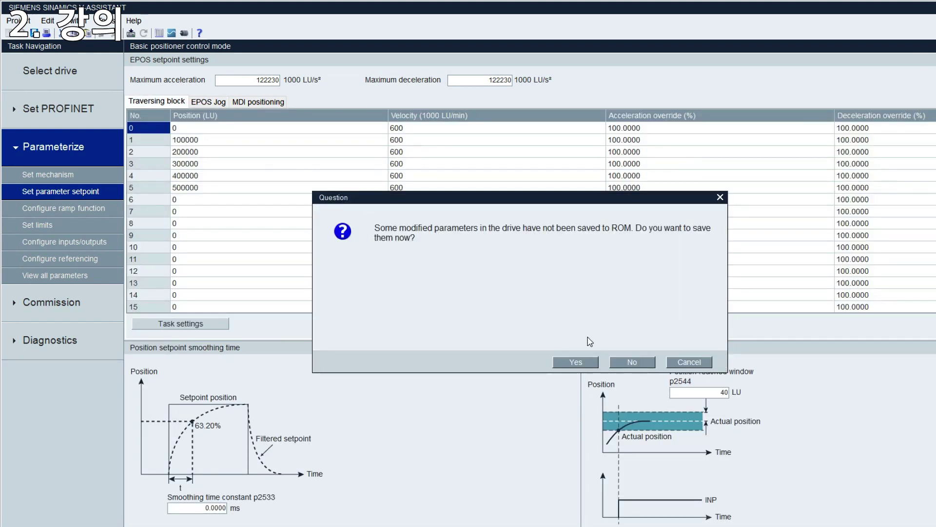
left_click(641, 366)
left_click(646, 362)
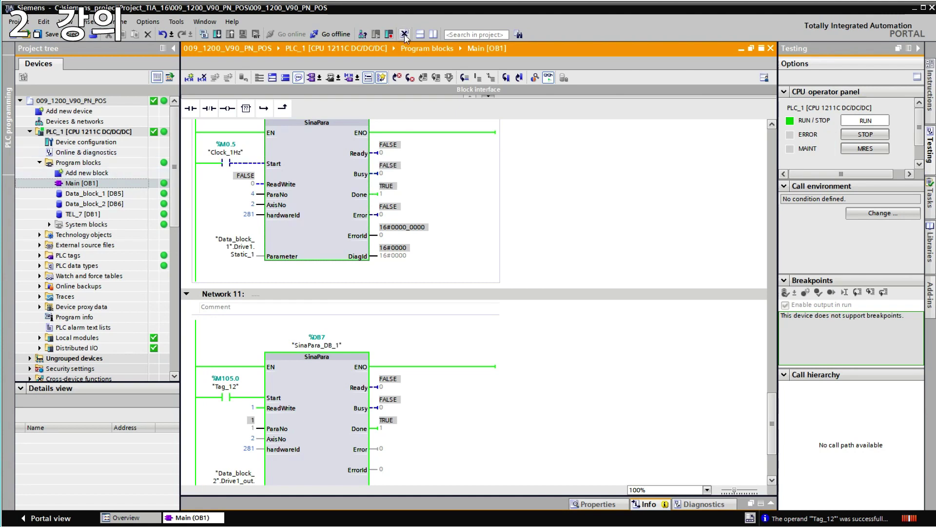
Modify Tag_12 (M105.0) at the Start input of SinaPara_DB_1 back to 0, undoing any unintended contact insertion.
left_click(232, 399)
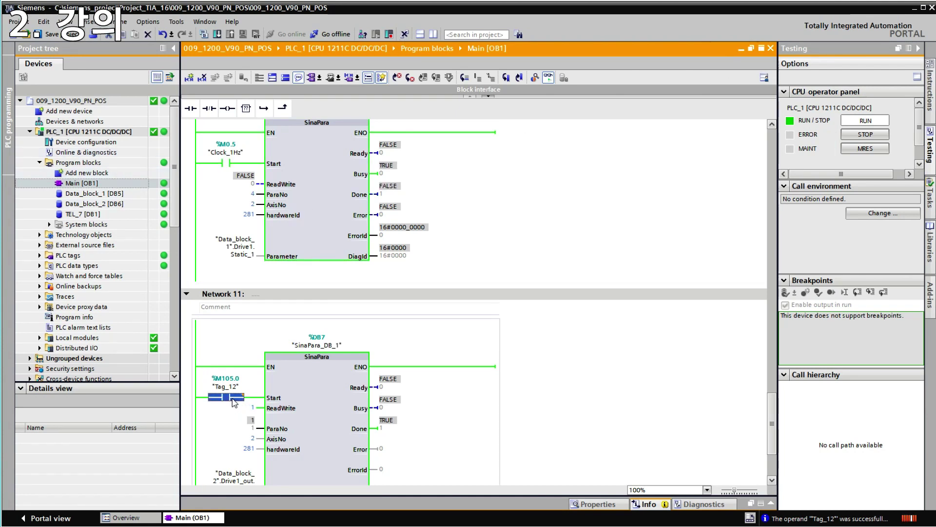
key("shift+F3")
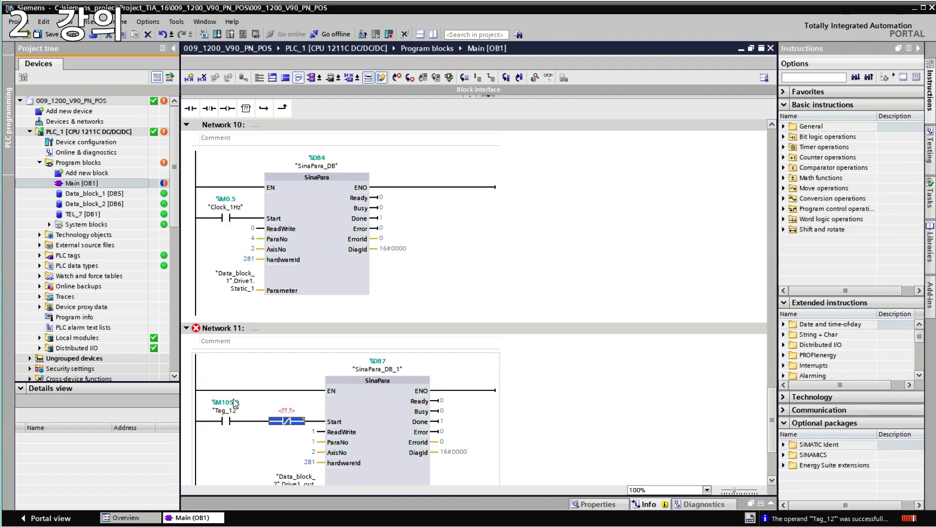
key("ctrl+z")
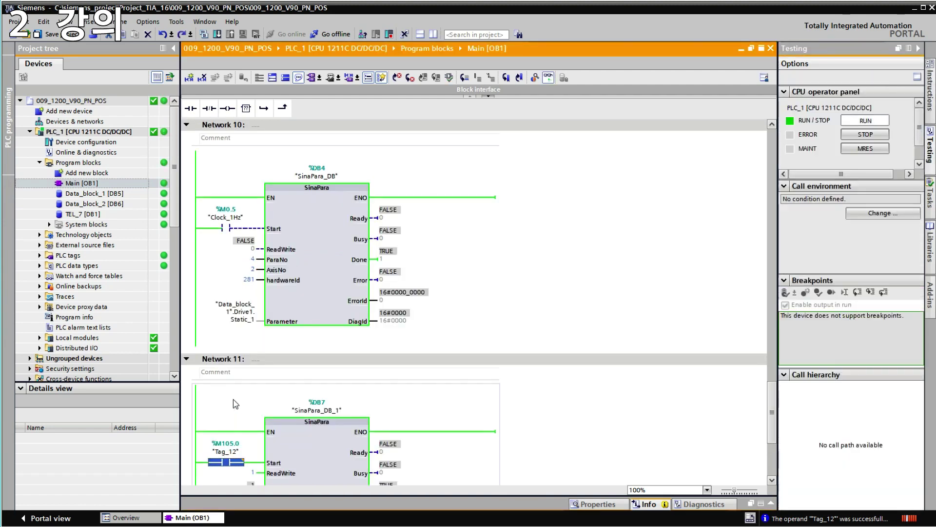
scroll(372, 345, "down", 3)
key("shift+F3")
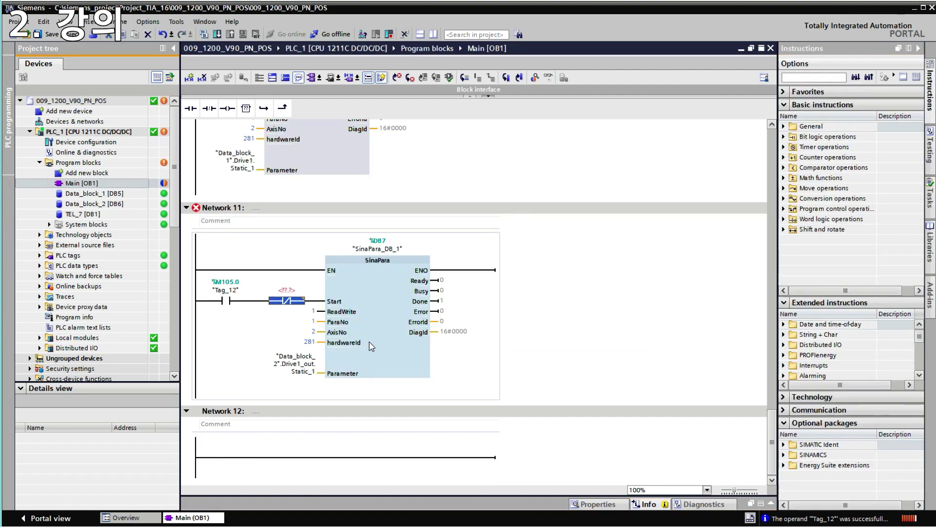
key("ctrl+z")
left_click(452, 344)
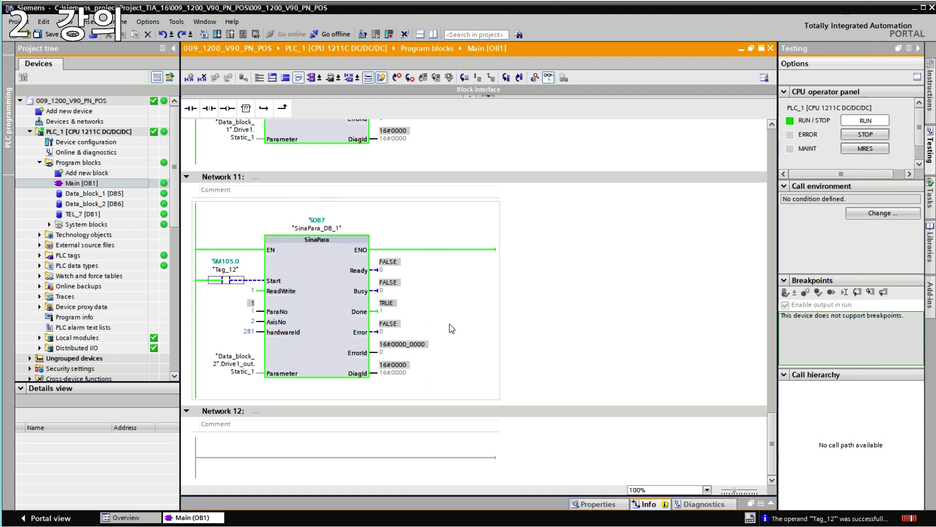
Close Main [OB1] and open Data_block_1 and Data_block_2 side by side in the split editor.
left_click(127, 194)
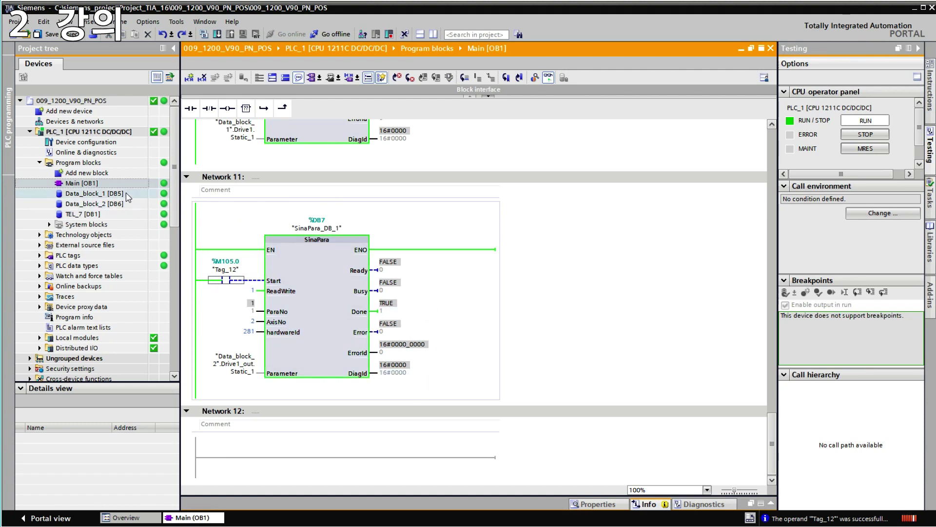
left_click(771, 47)
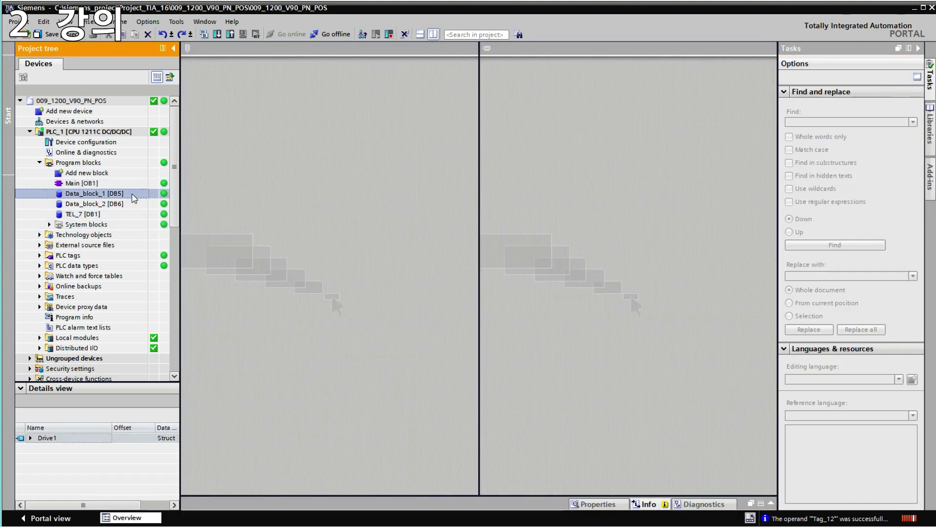
double_click(135, 197)
left_click_drag(98, 204, 567, 136)
left_click(275, 82)
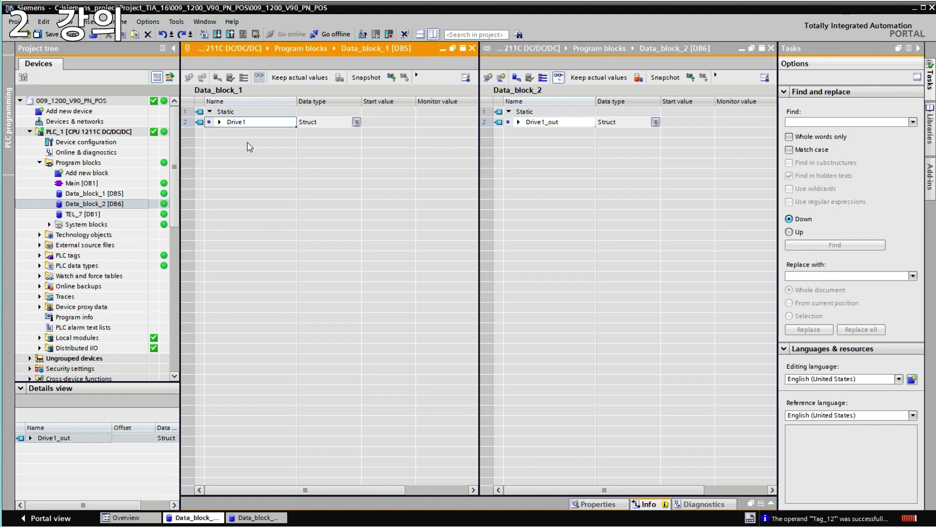
Expand Drive1.Static_1 in Data_block_1 and Drive1_out.Static_1 in Data_block_2 to show their array elements.
left_click(219, 122)
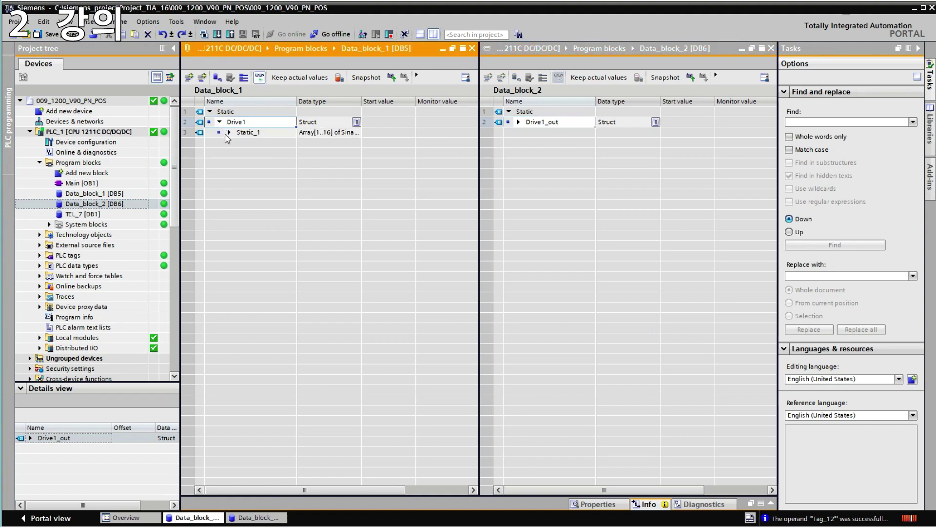
left_click(230, 132)
left_click(554, 128)
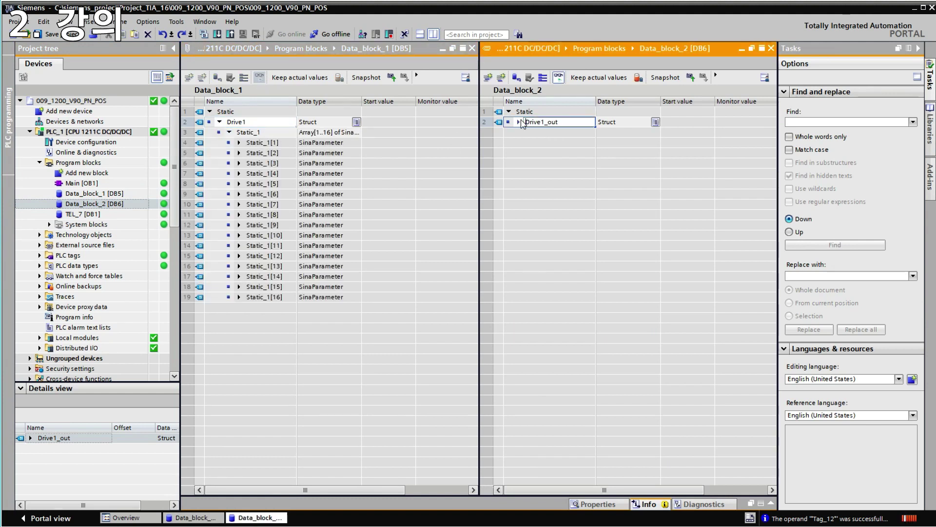
left_click(518, 122)
left_click(528, 132)
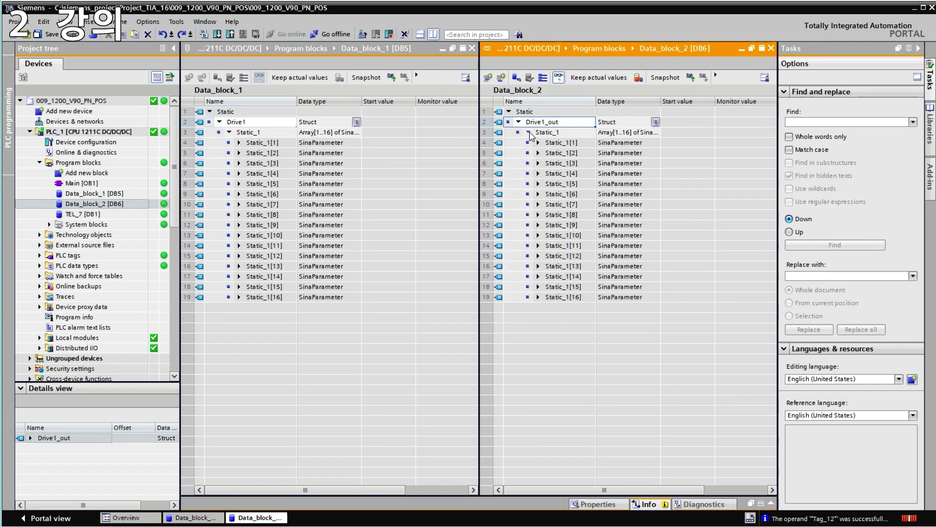
Expand elements 1 to 3 of Static_1 in both data blocks and compare their monitored parameter values.
left_click(538, 142)
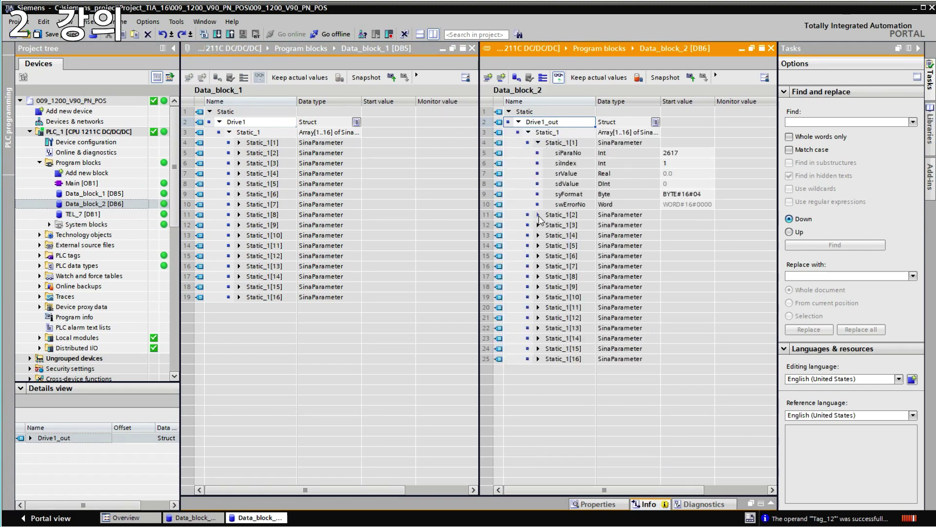
left_click(538, 215)
left_click(538, 287)
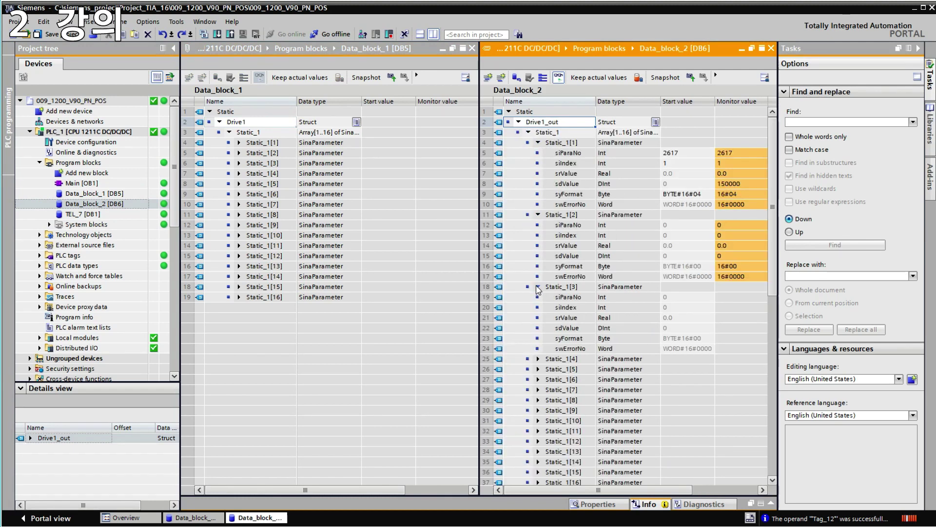
left_click(238, 142)
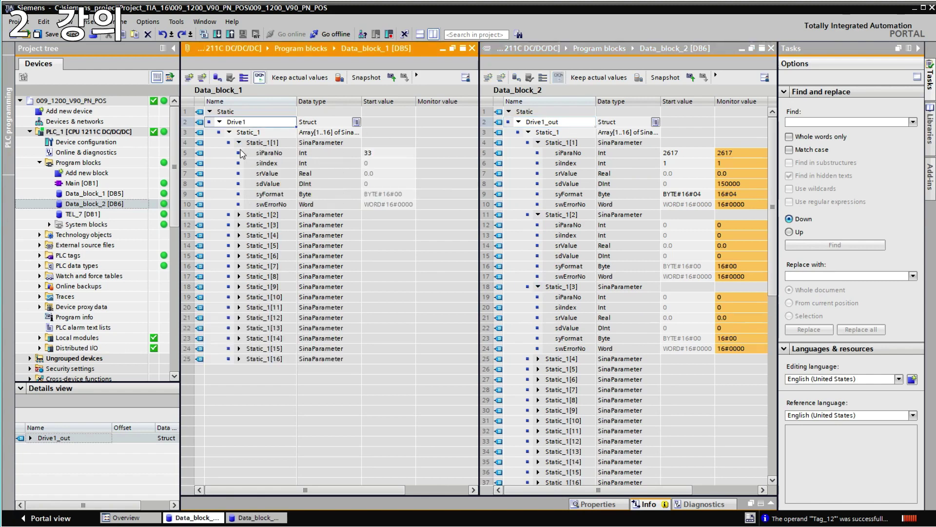
left_click(239, 215)
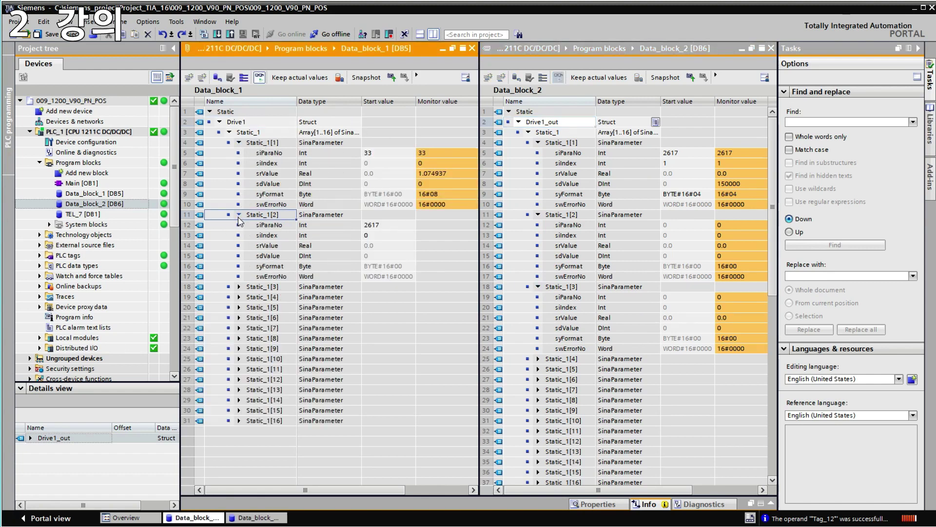
left_click(238, 286)
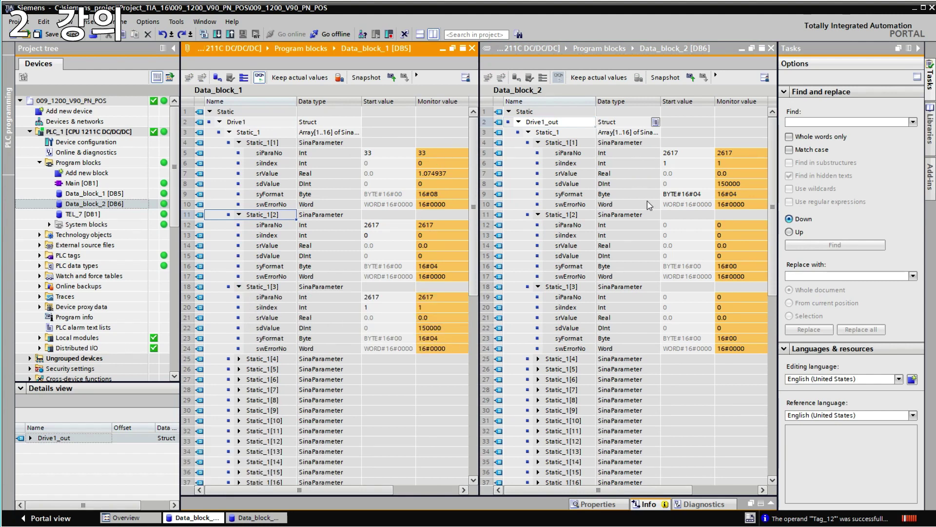
left_click(746, 241)
left_click(745, 183)
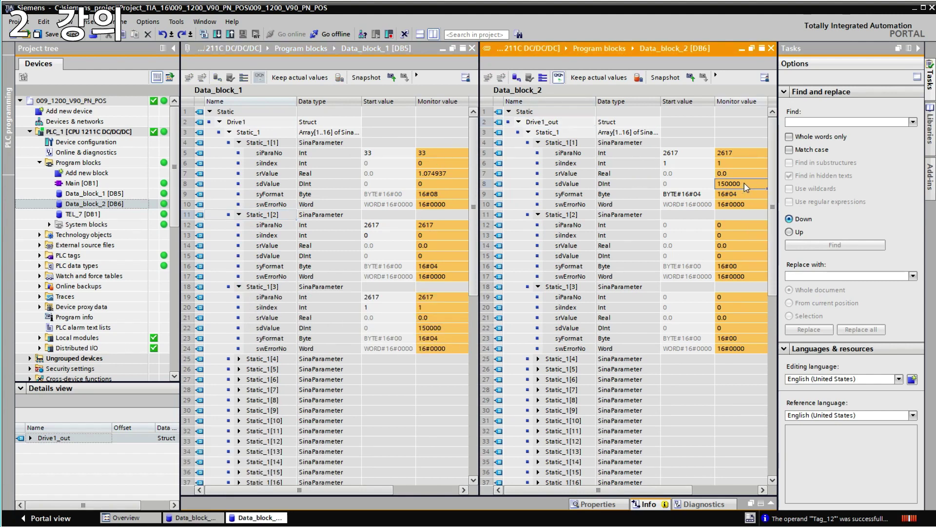
Set the start values of Static_1[2] in Data_block_2 to siParaNo 2617, siIndex 2 and sdValue 250000.
left_click(733, 225)
left_click(703, 225)
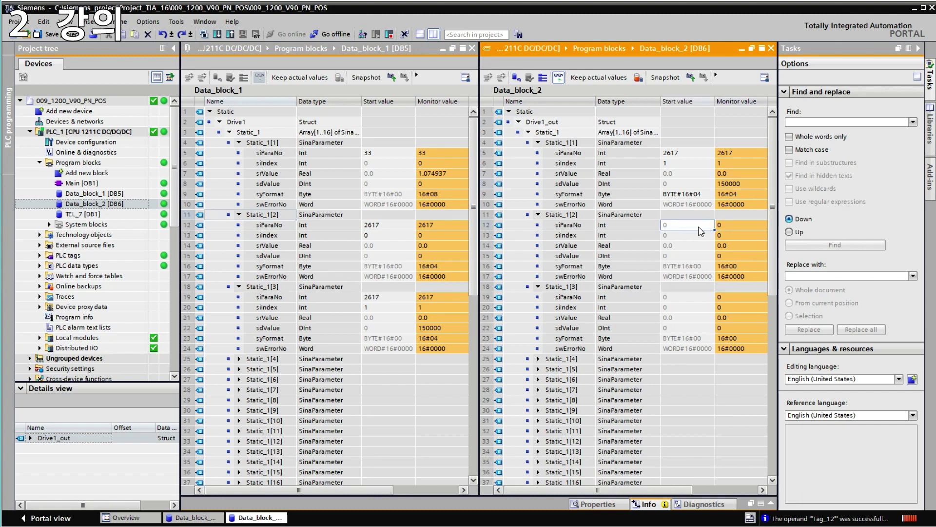
type("2")
left_click(703, 235)
type("2")
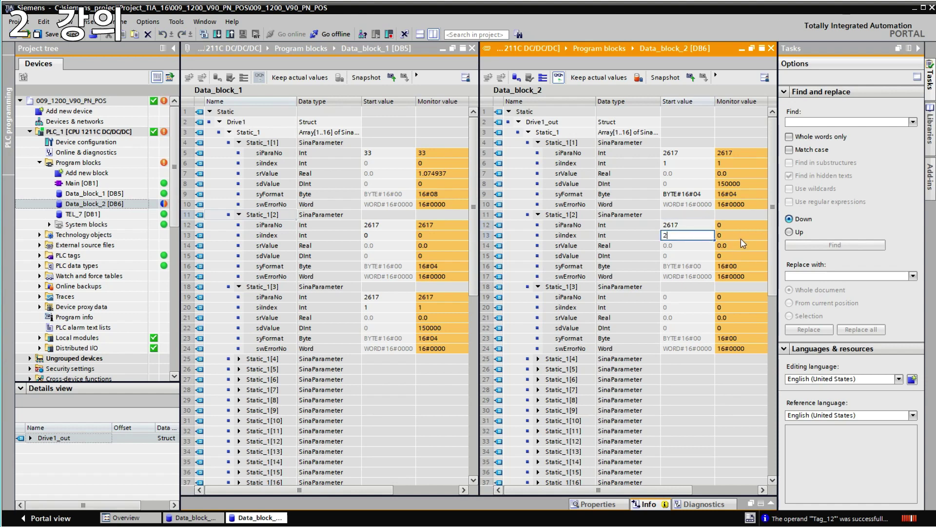
left_click(741, 255)
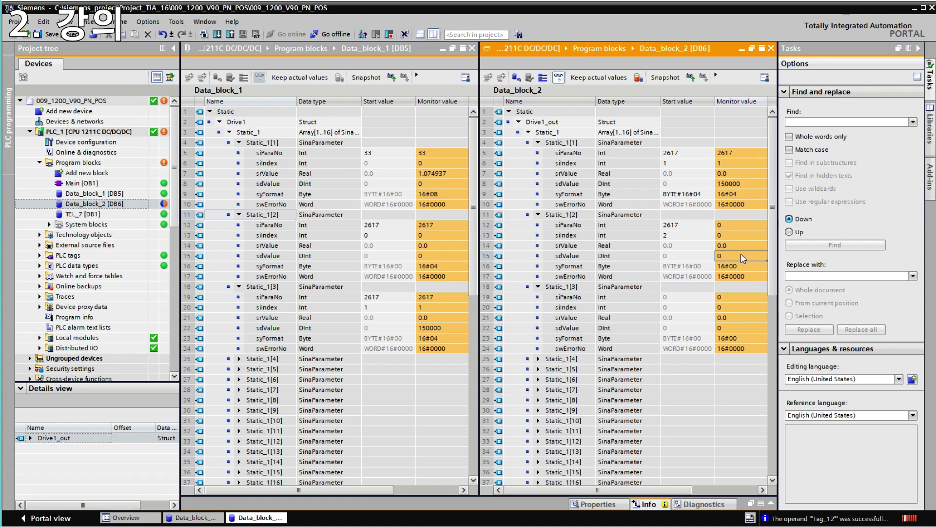
left_click(741, 255)
left_click(679, 257)
type("250000")
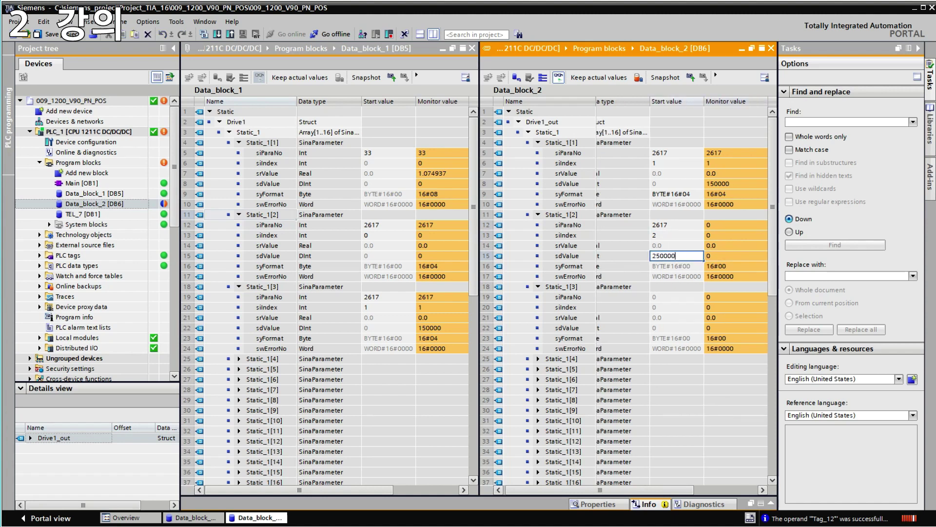
key("Return")
Modify the online values of Static_1[2] in Data_block_2 to siParaNo 2617 and siIndex 2.
right_click(724, 227)
left_click(737, 234)
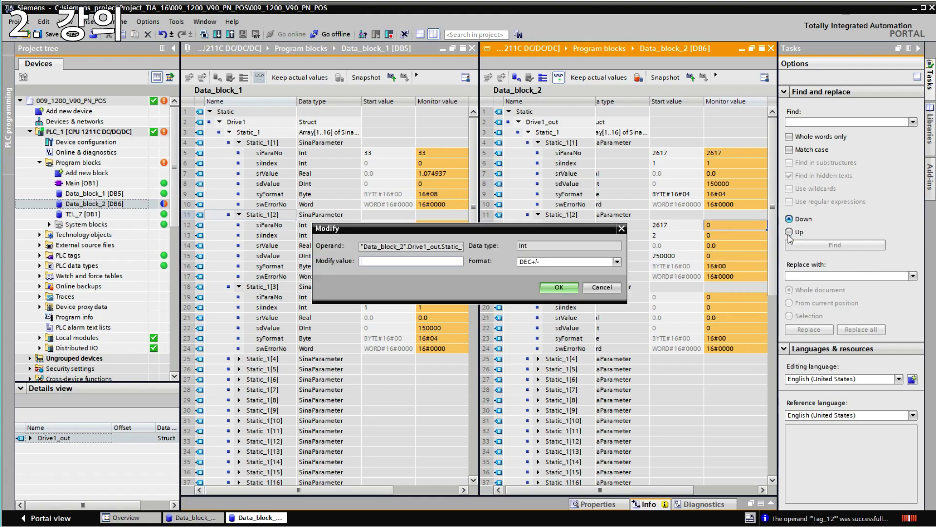
type("2617")
key("Tab")
key("Return")
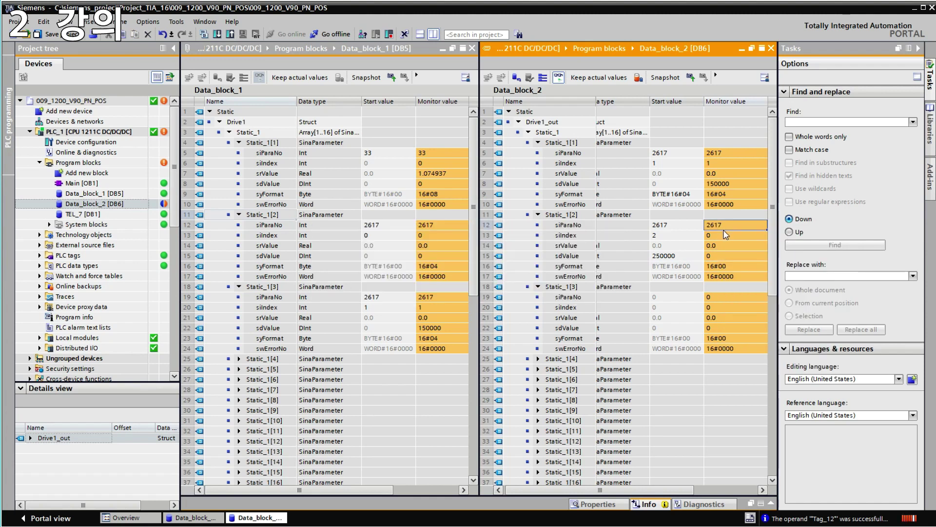
right_click(723, 227)
left_click(739, 242)
type("2")
left_click(559, 287)
Modify the online sdValue of Static_1[2] in Data_block_2 to 250000.
left_click(718, 256)
right_click(717, 257)
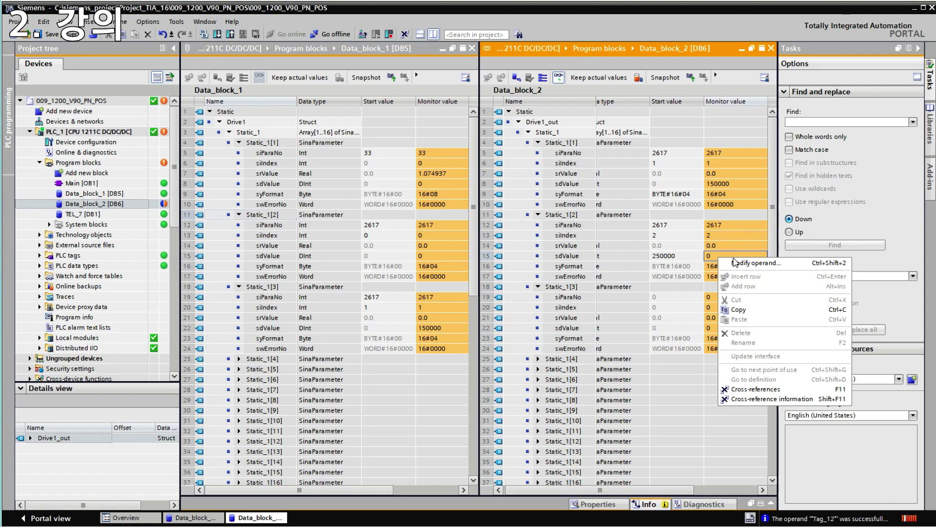
left_click(737, 264)
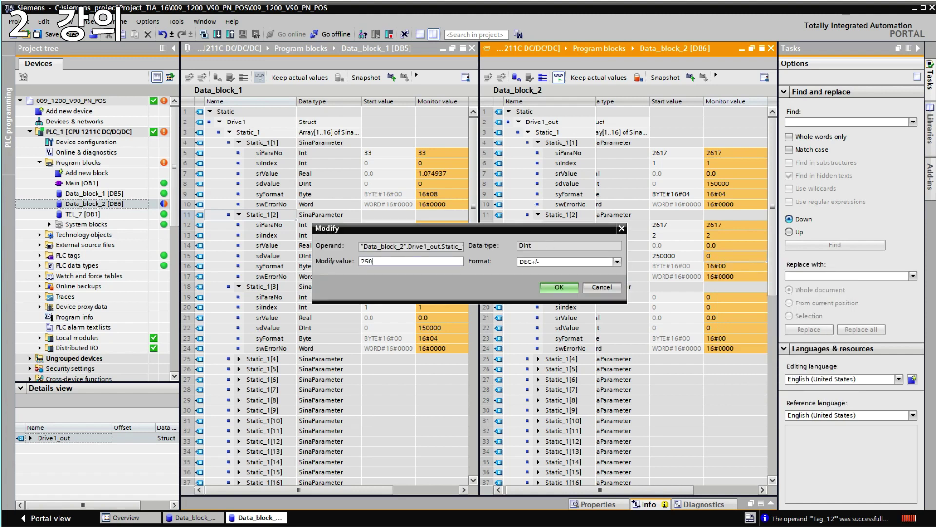
type("250000")
key("Return")
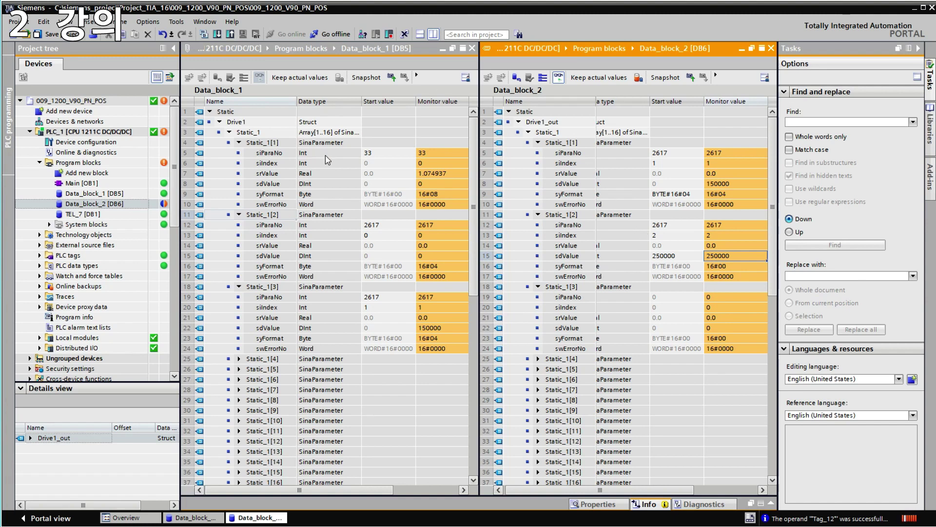
Replace Data_block_2 with Main [OB1] in the split editor and set ParaNo of SinaPara_DB_1 to 2.
left_click(770, 48)
left_click(47, 183)
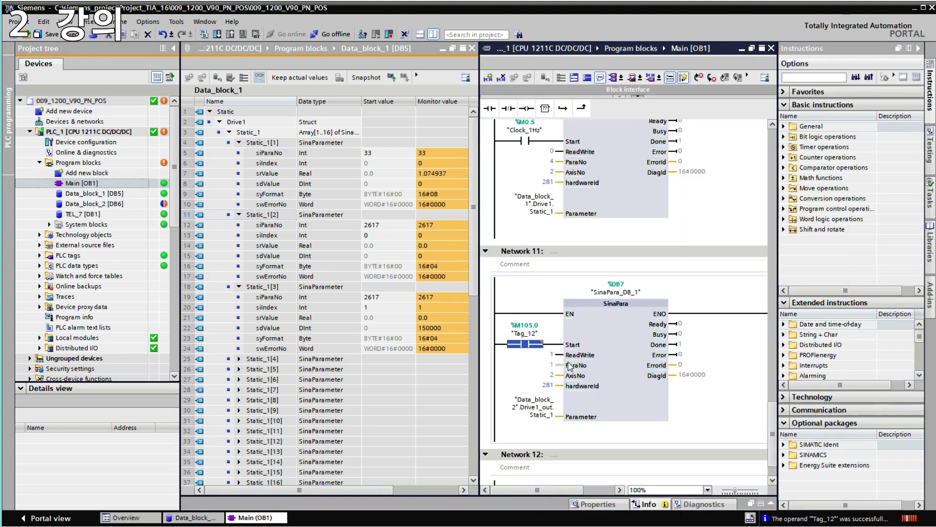
double_click(551, 364)
type("2")
key("Return")
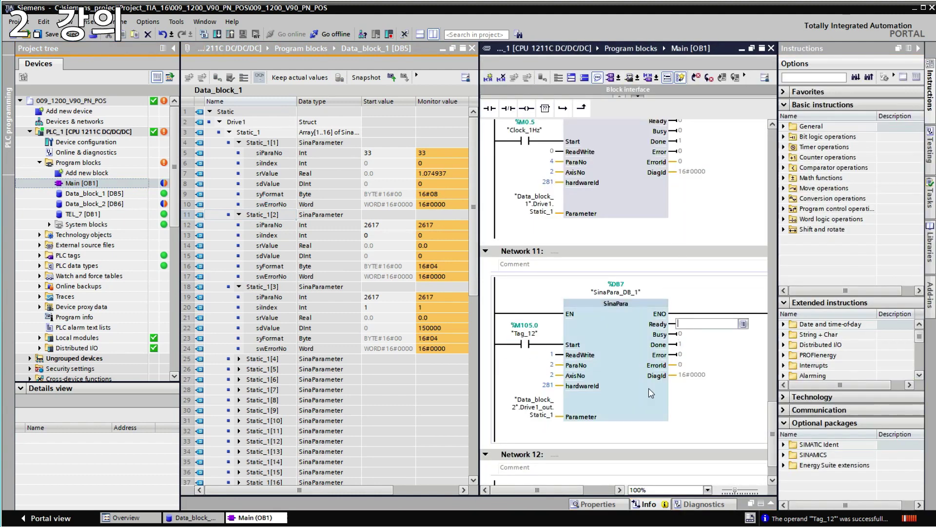
Download the changed program to PLC_1 and turn on monitoring for Main [OB1].
left_click(216, 34)
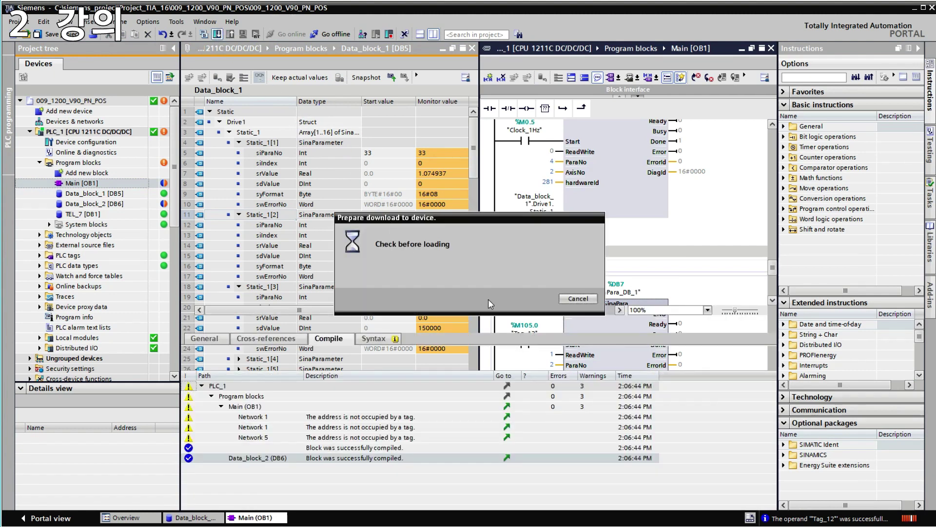
left_click(649, 392)
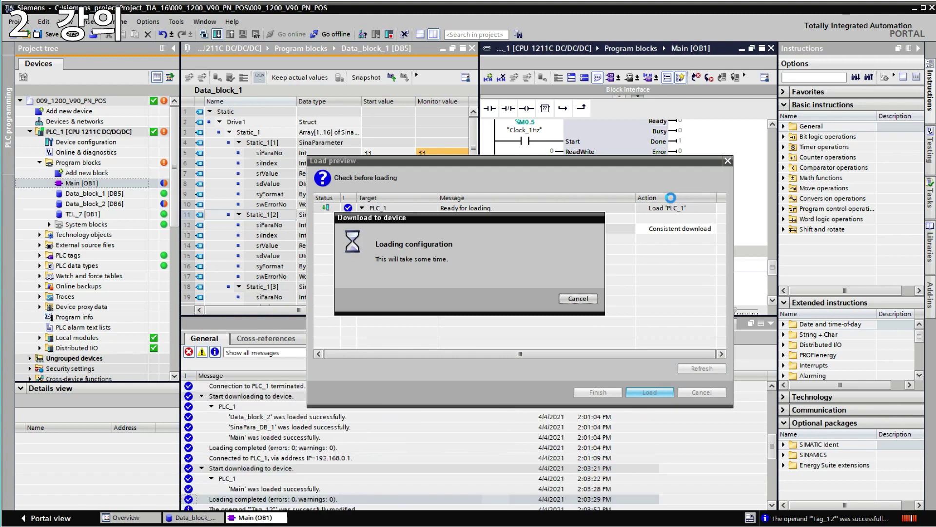
left_click(771, 323)
left_click(745, 77)
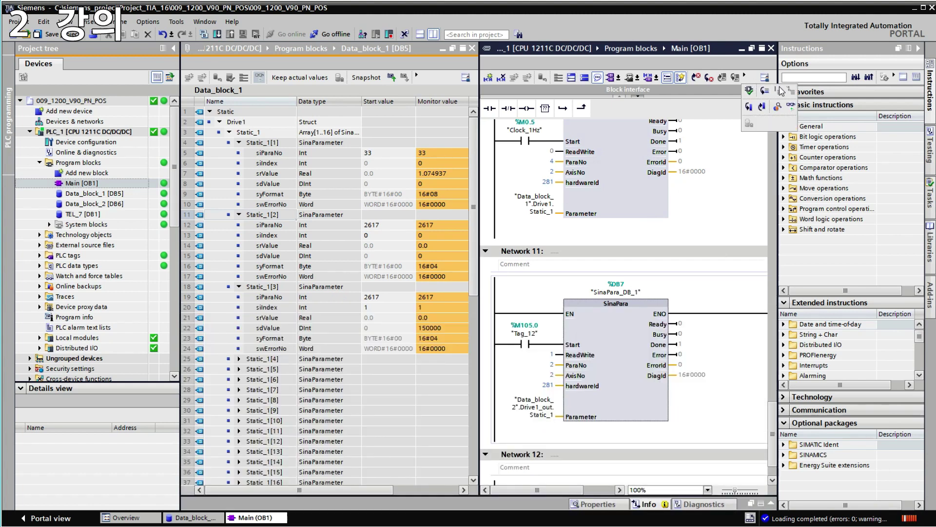
left_click(790, 106)
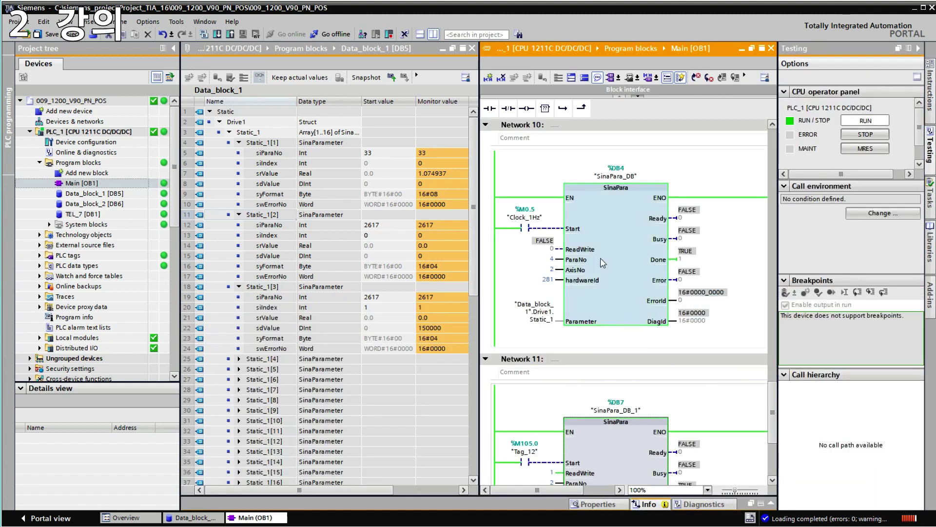
Expand Static_1[4] in Data_block_1 to monitor the read values of parameter 2617, index 2.
scroll(605, 261, "down", 3)
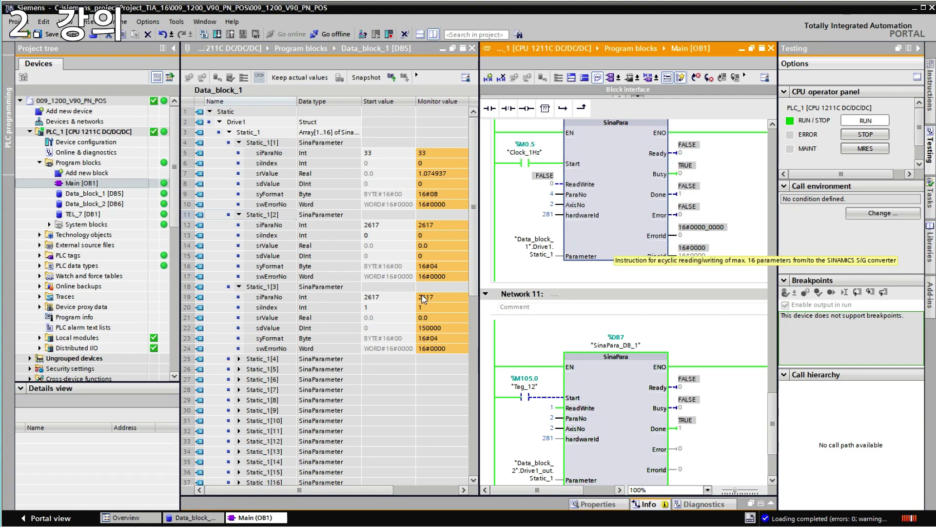
left_click(241, 363)
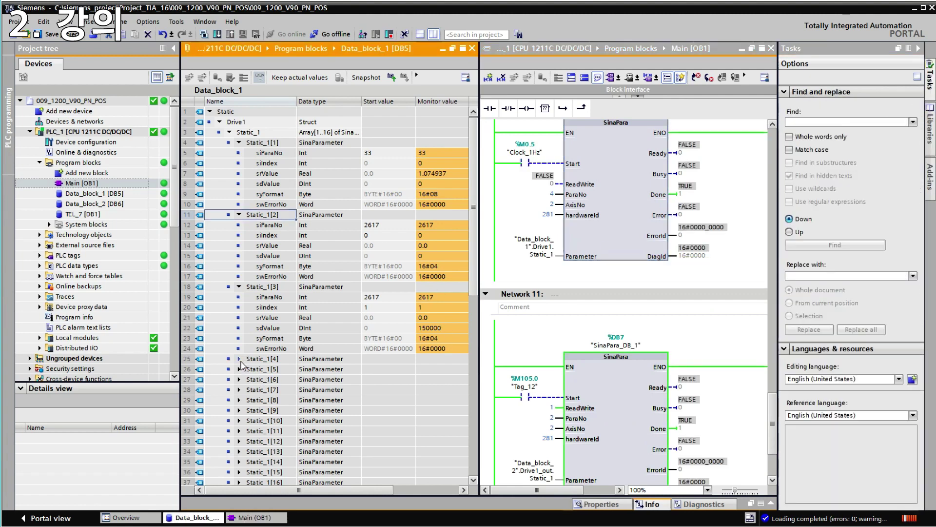
left_click(240, 360)
Trigger the parameter write of SinaPara_DB_1 by modifying Tag_12 (M105.0) to 1 and back to 0.
left_click(637, 382)
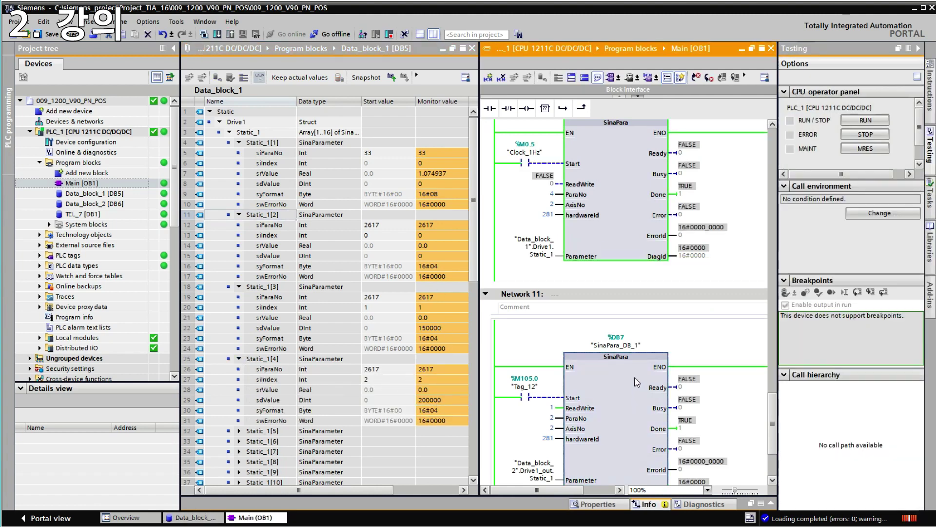
scroll(636, 382, "down", 3)
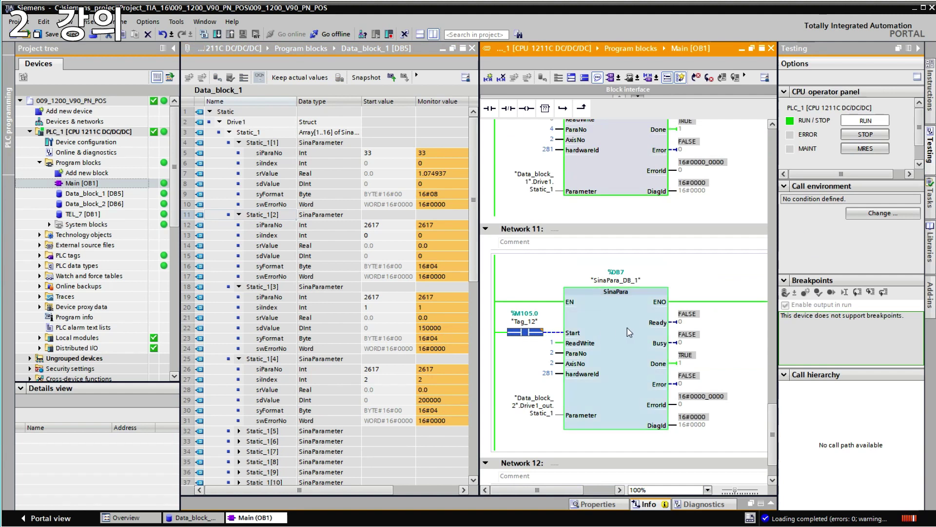
key("ctrl+F2")
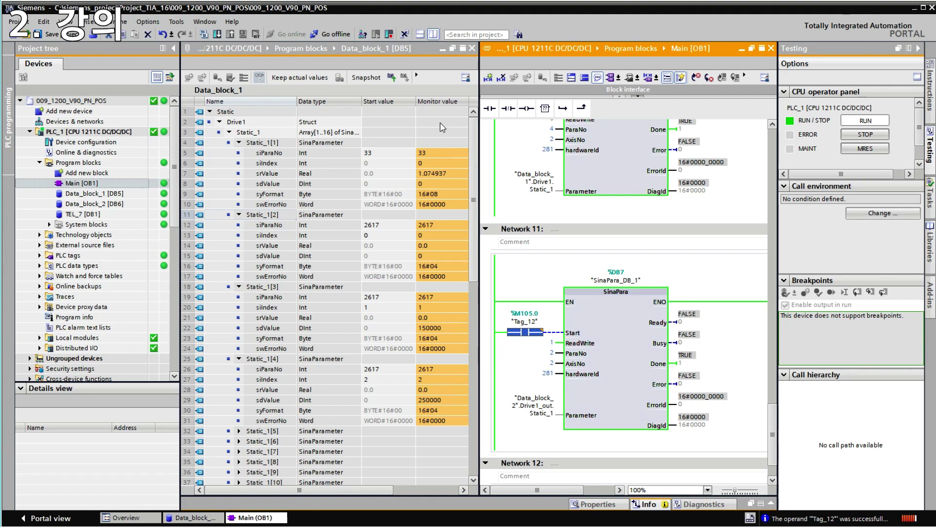
key("ctrl+F3")
scroll(739, 338, "up", 2)
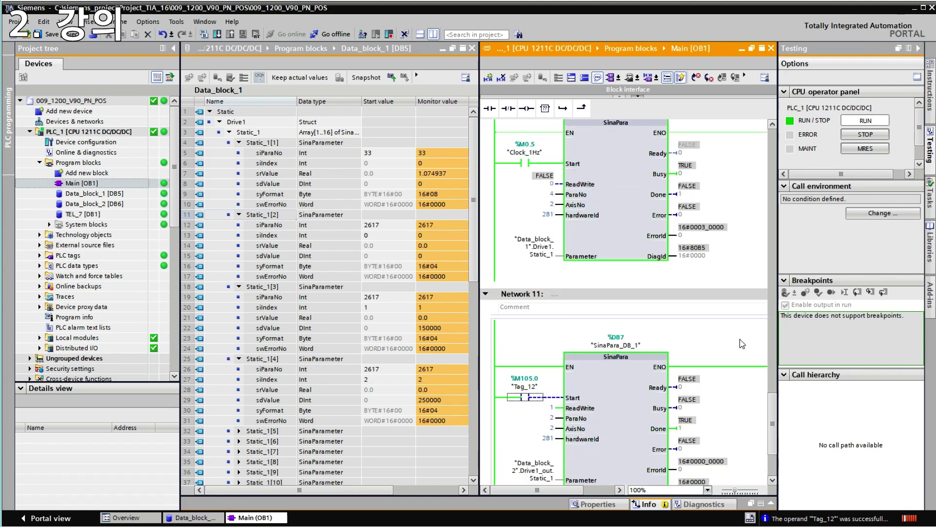